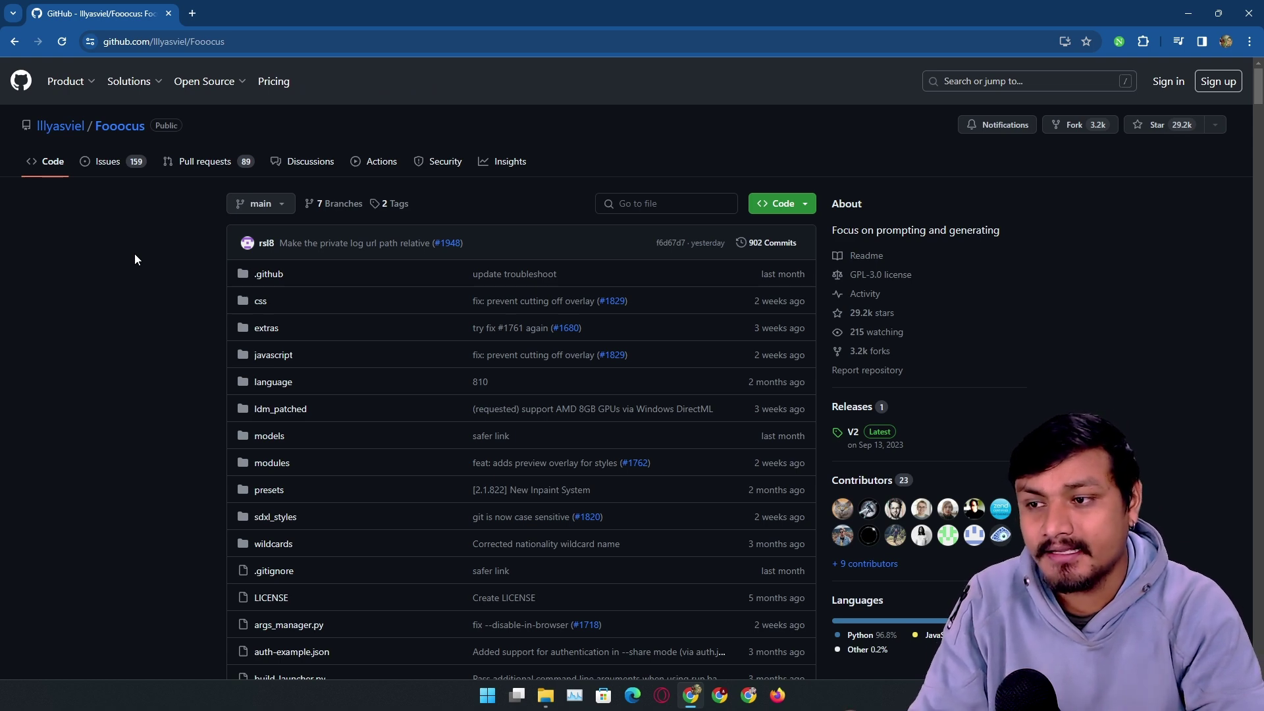
Step: Read the Fooocus README's comparison with Midjourney and the repository's About description
scroll(475, 251, "down", 20)
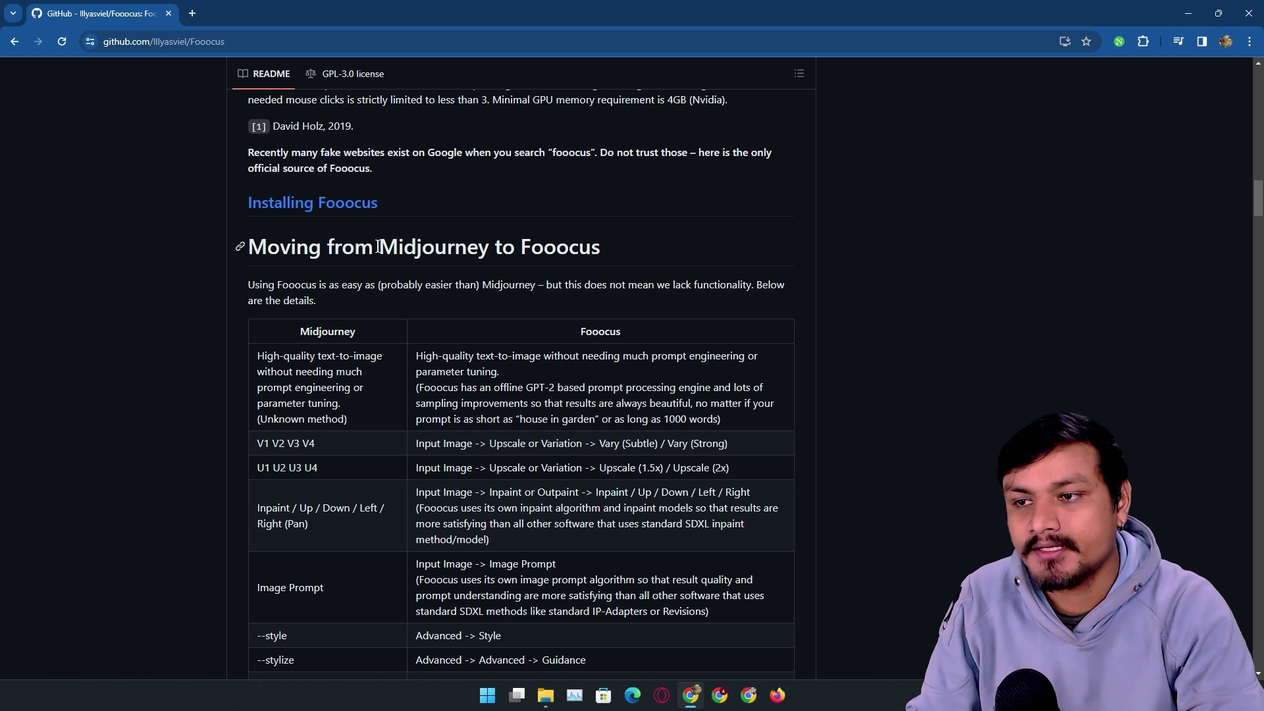
left_click_drag(379, 246, 481, 252)
left_click(619, 253)
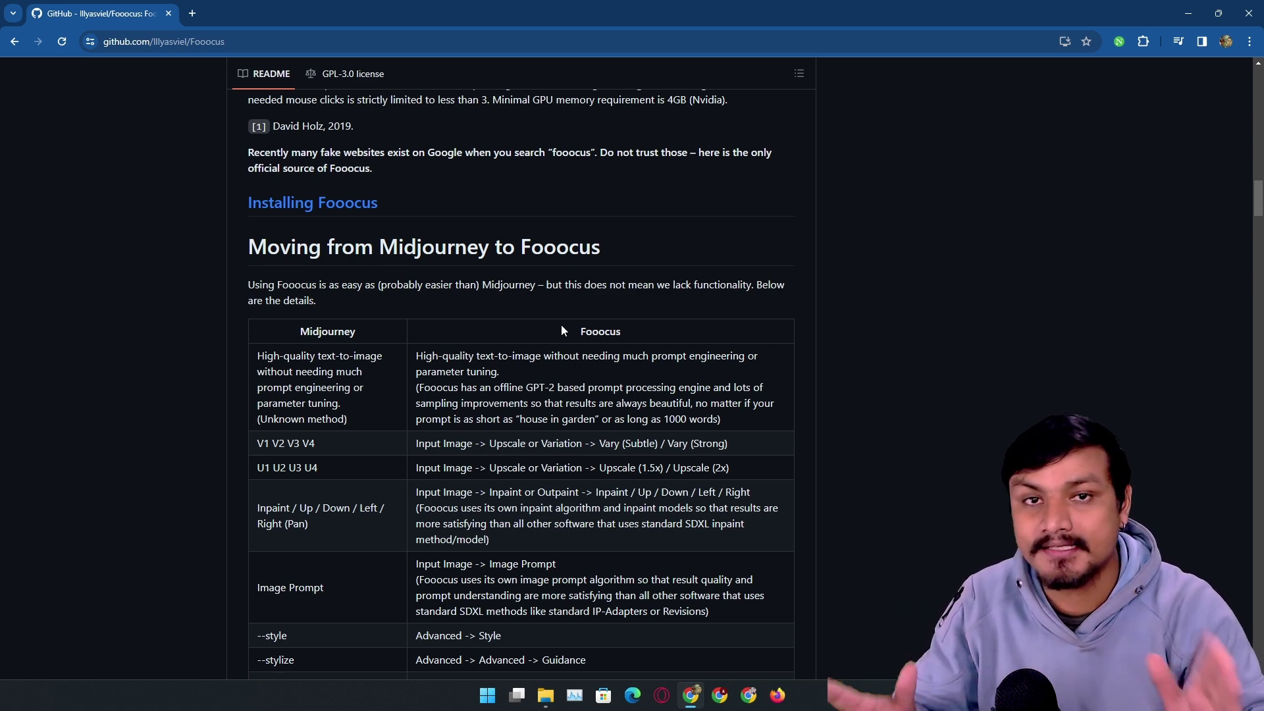
key("Home")
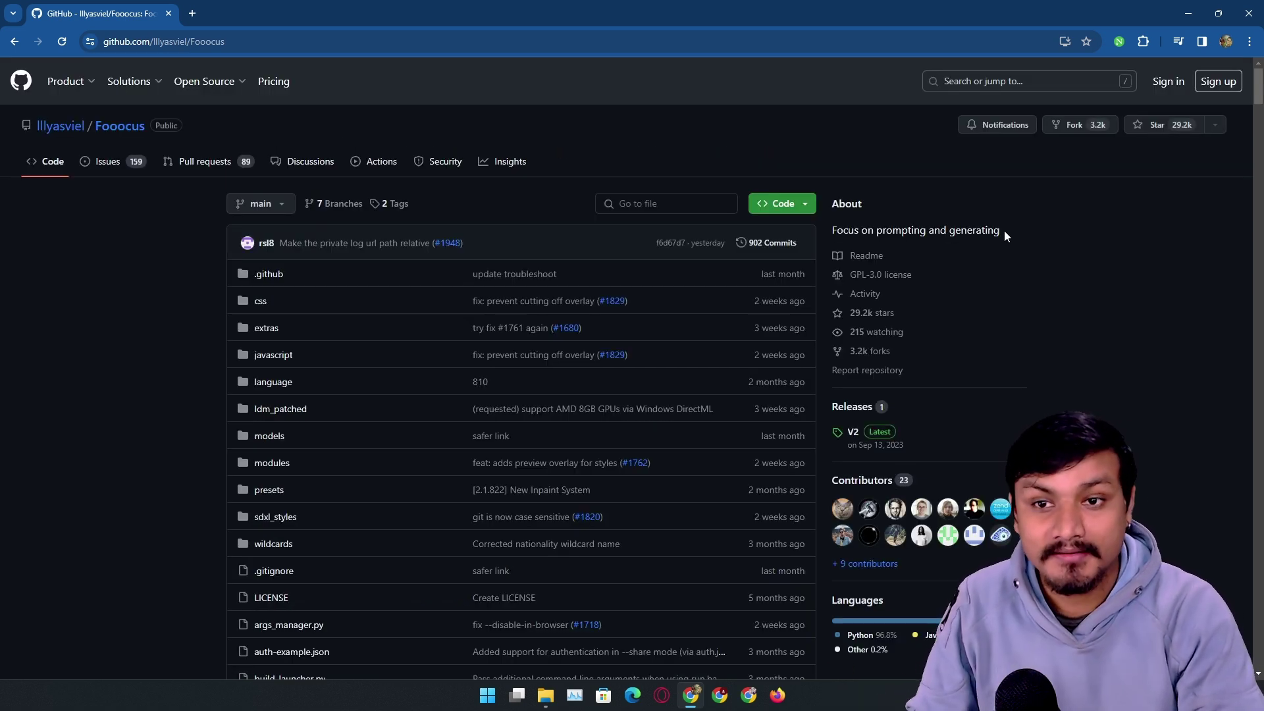
left_click_drag(1001, 231, 830, 233)
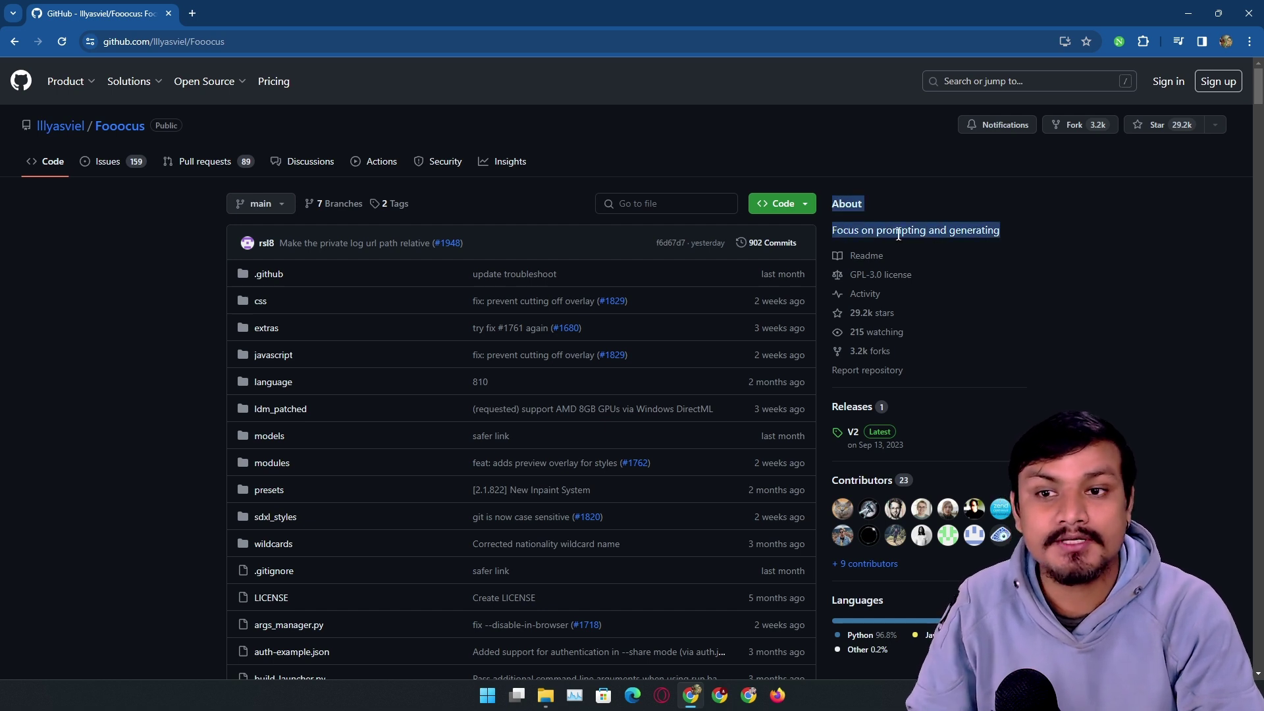
left_click(1005, 236)
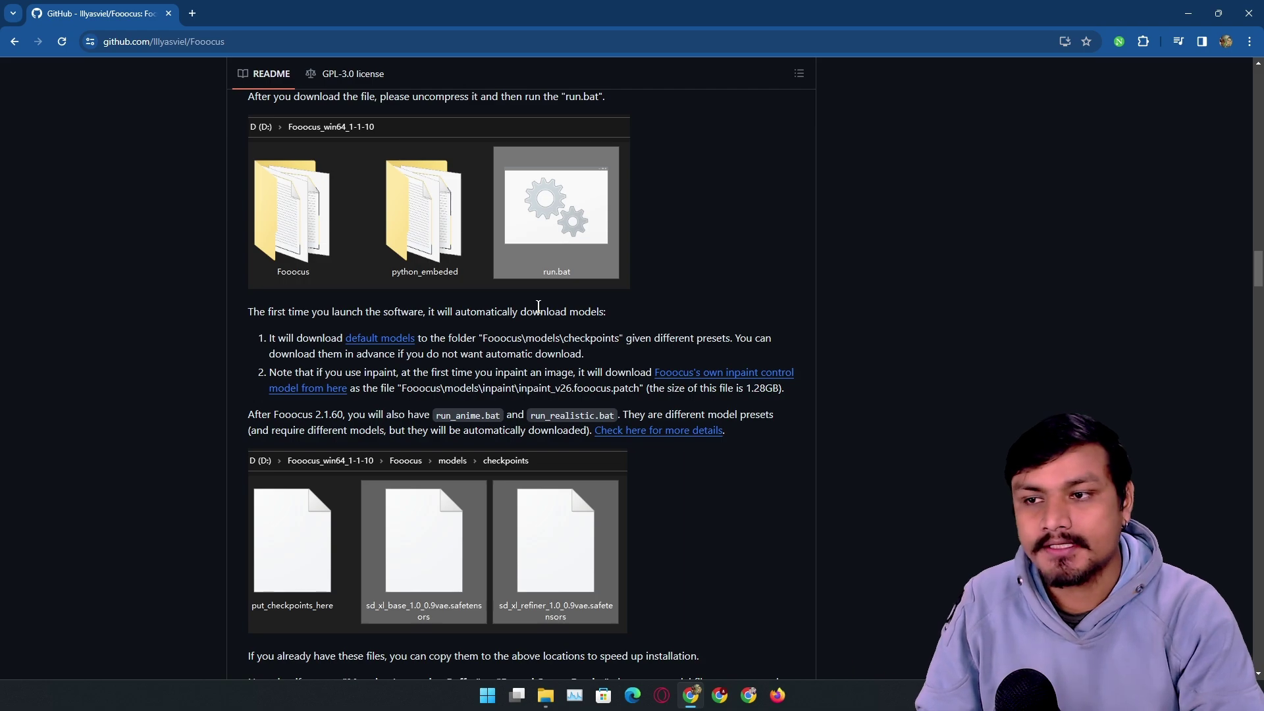
Step: Review the README's Windows download, Colab, Linux and default models sections for installing Fooocus
scroll(538, 307, "up", 20)
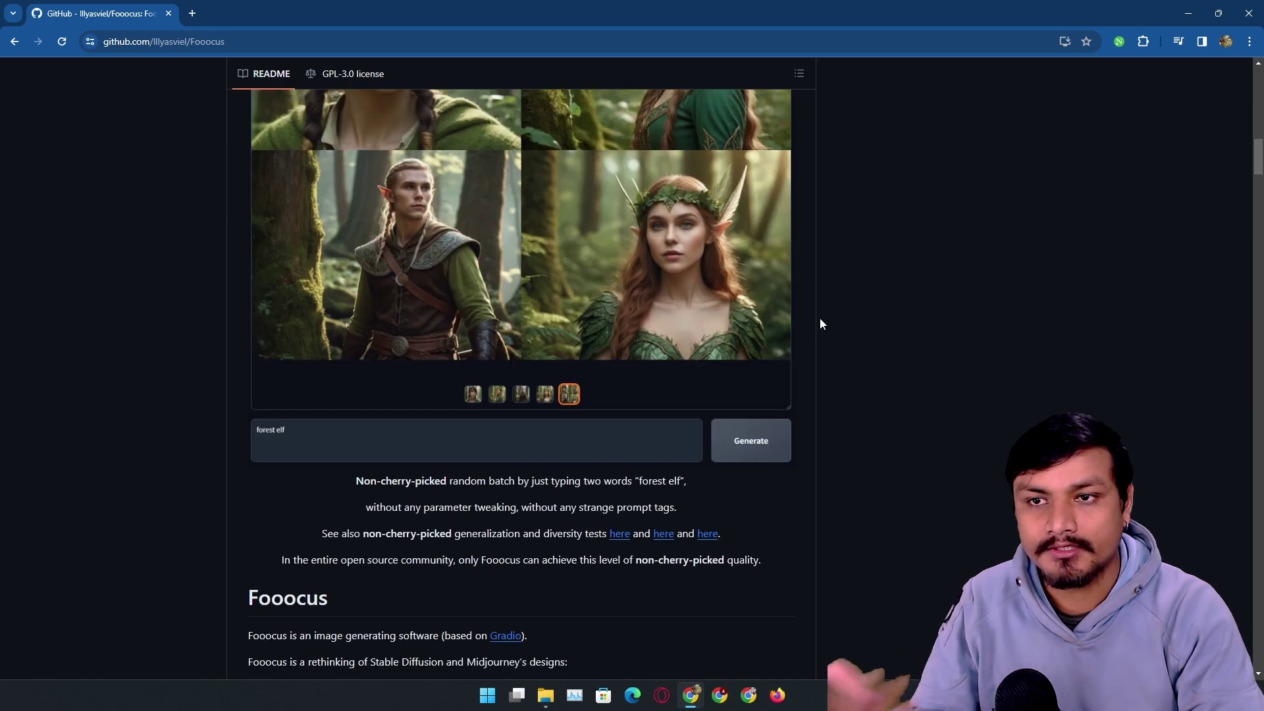
scroll(724, 326, "down", 20)
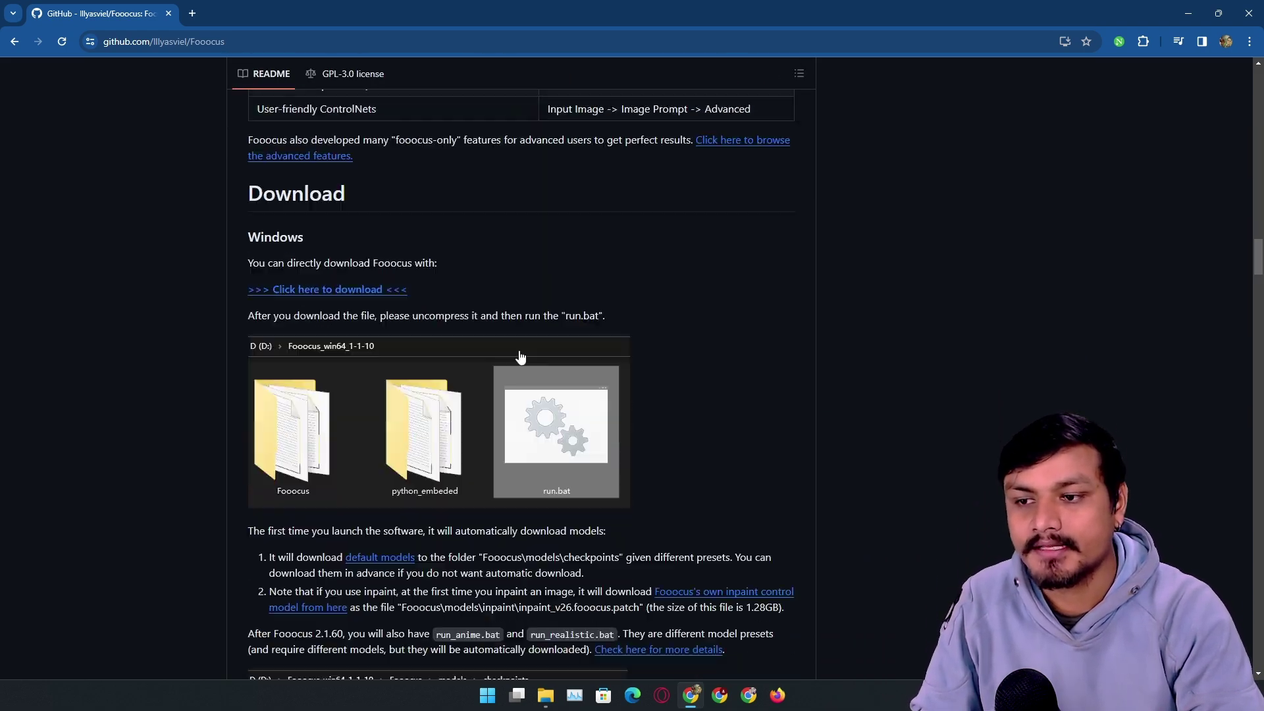
scroll(526, 352, "down", 3)
scroll(553, 276, "down", 14)
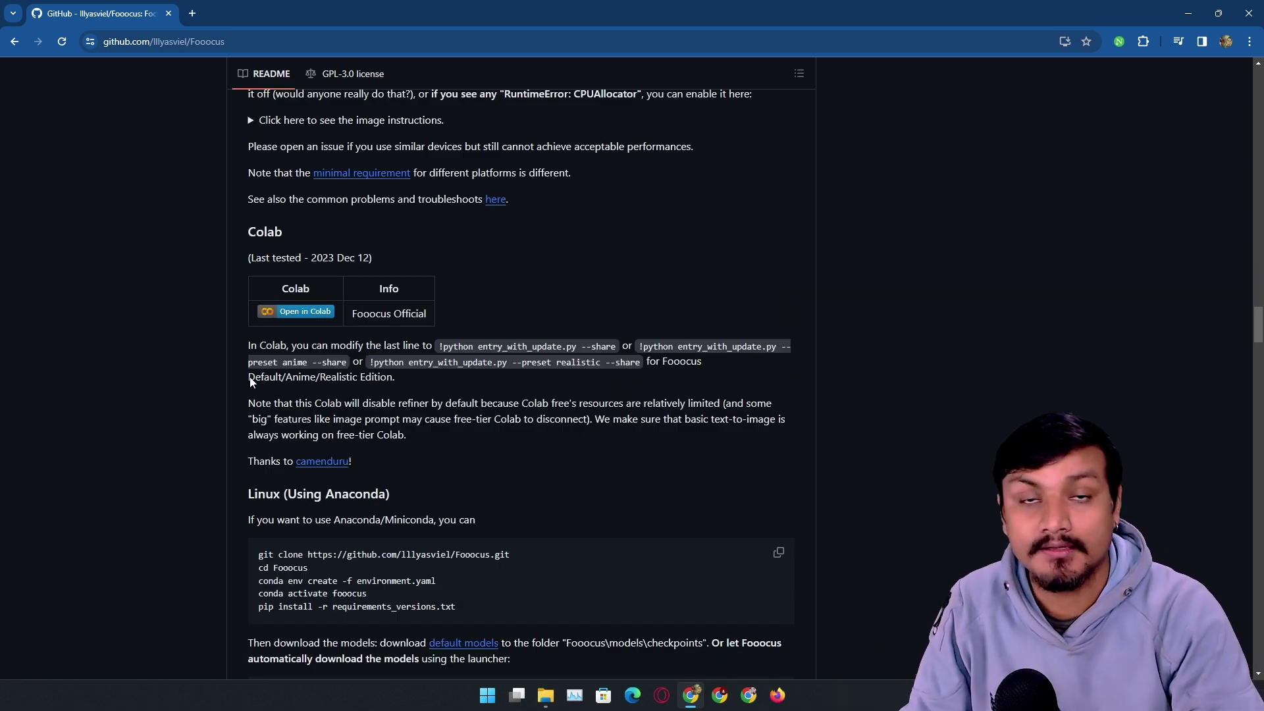
scroll(496, 323, "down", 20)
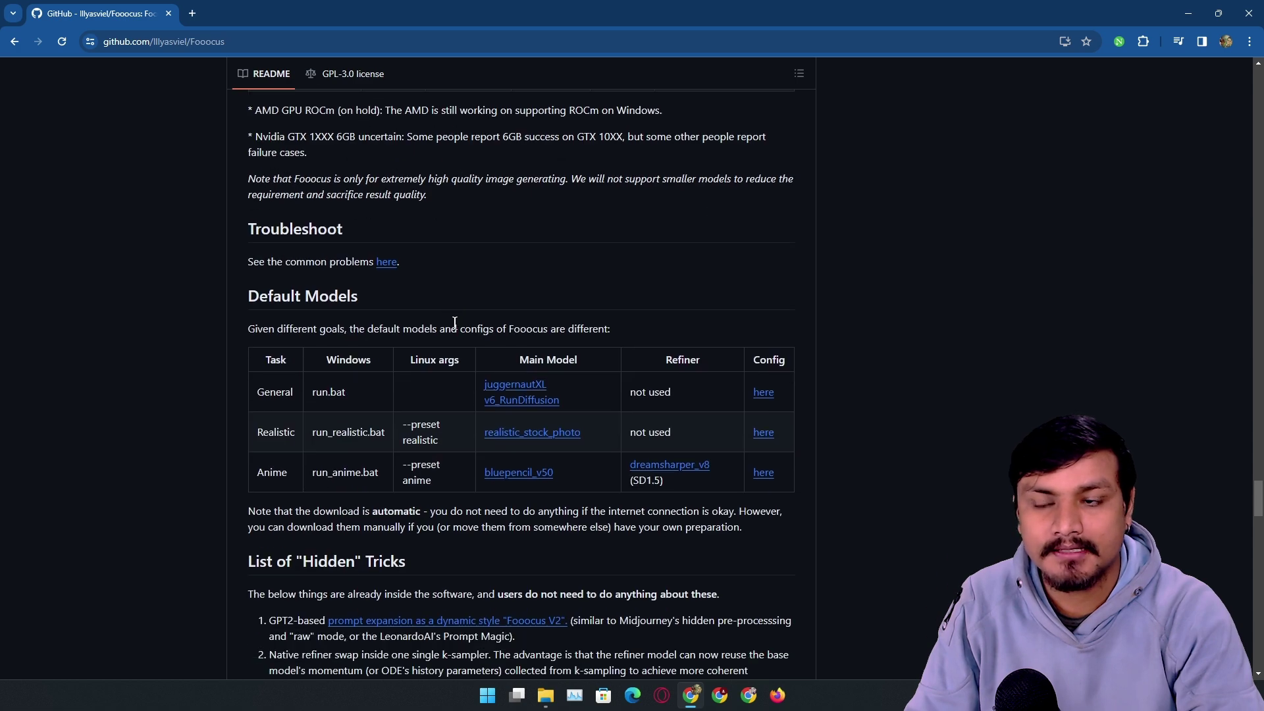
scroll(457, 322, "down", 10)
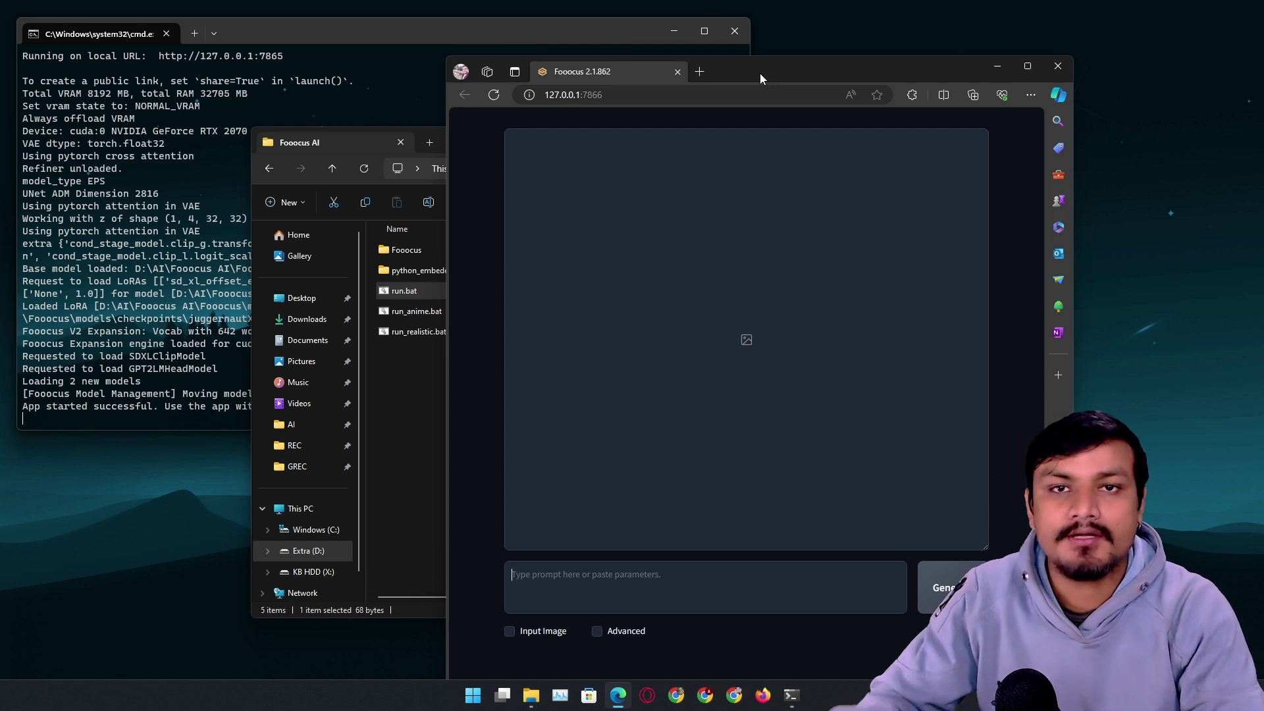
Step: Maximize the local Fooocus window and generate images from the prompt "a beautiful lady in city"
double_click(759, 73)
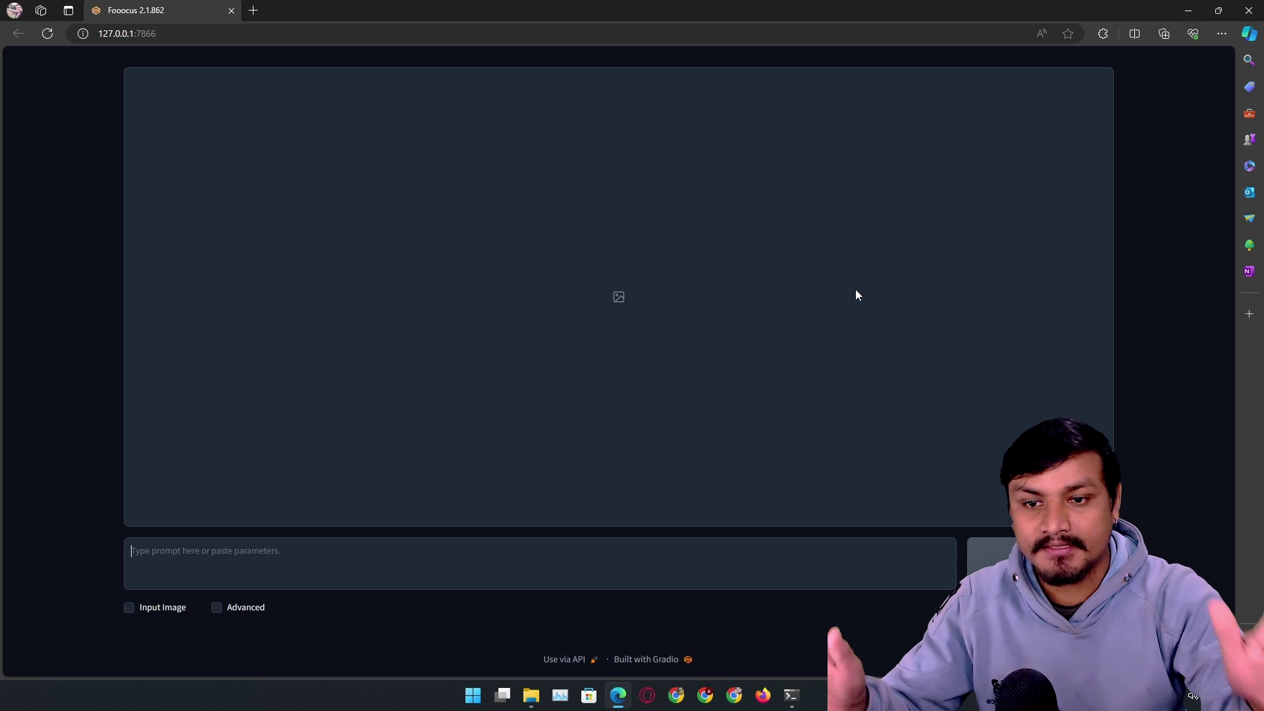
left_click(543, 560)
type("a beautiful lady in city")
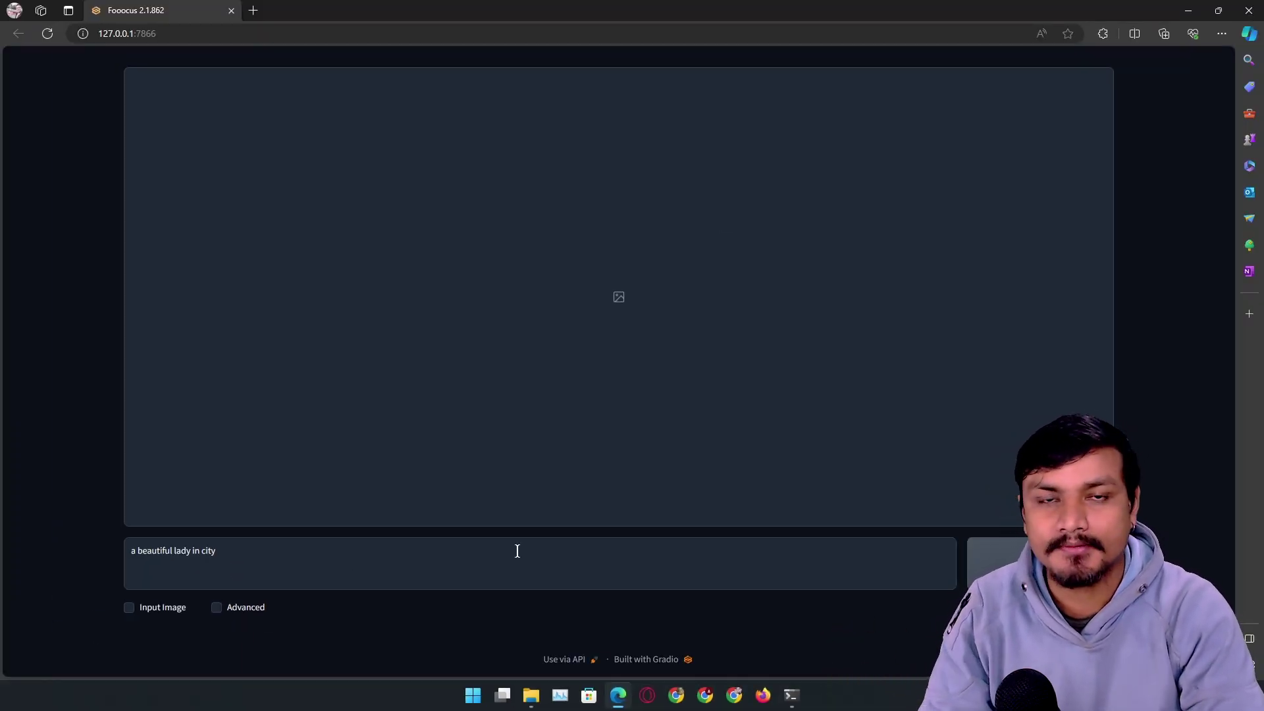
left_click(1014, 563)
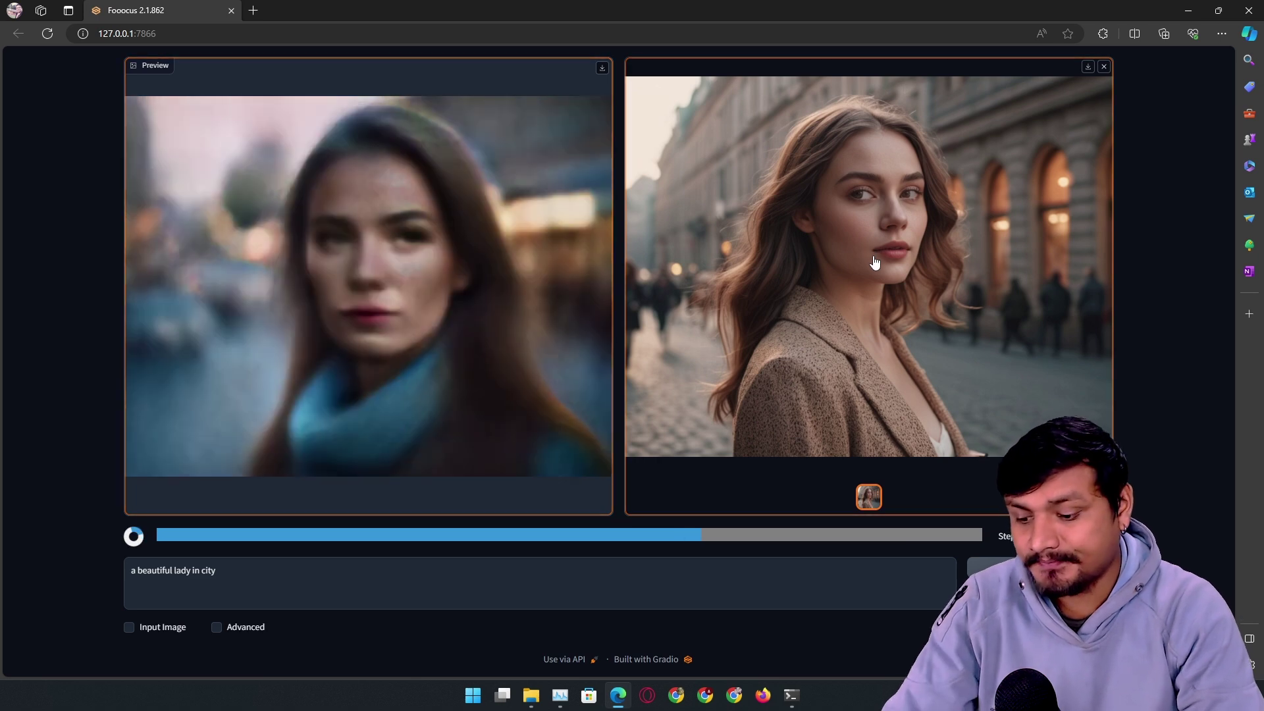
Step: View the first generated portrait at full size, and return to the overview of the generated images
left_click(874, 260)
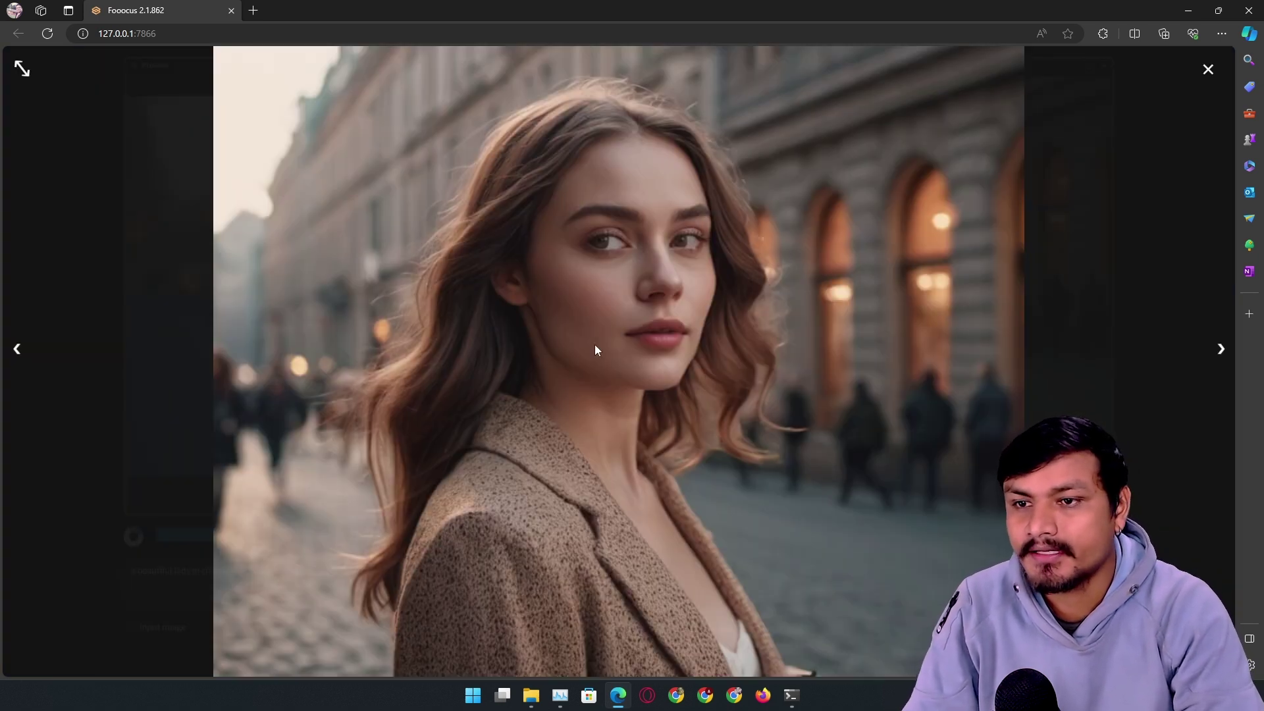
left_click(1043, 217)
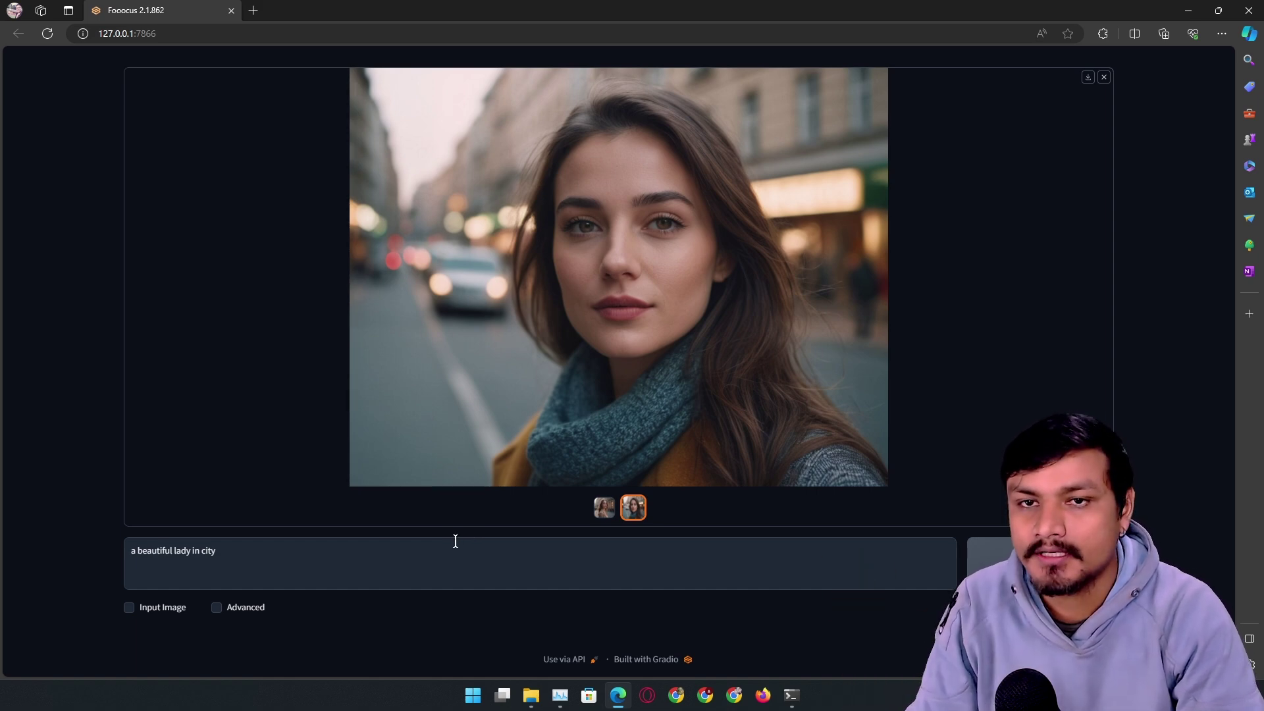
left_click(1104, 78)
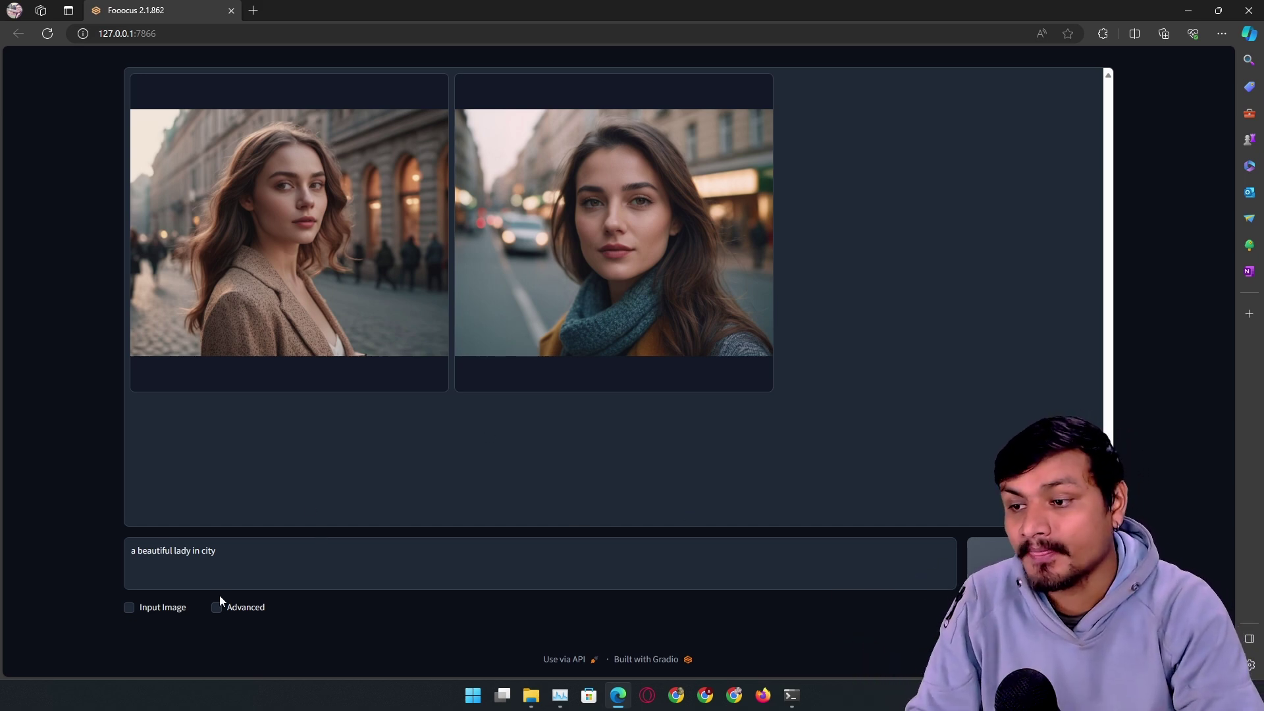
Step: Enable the Input Image and Advanced options below the prompt
left_click(129, 608)
scroll(226, 494, "down", 3)
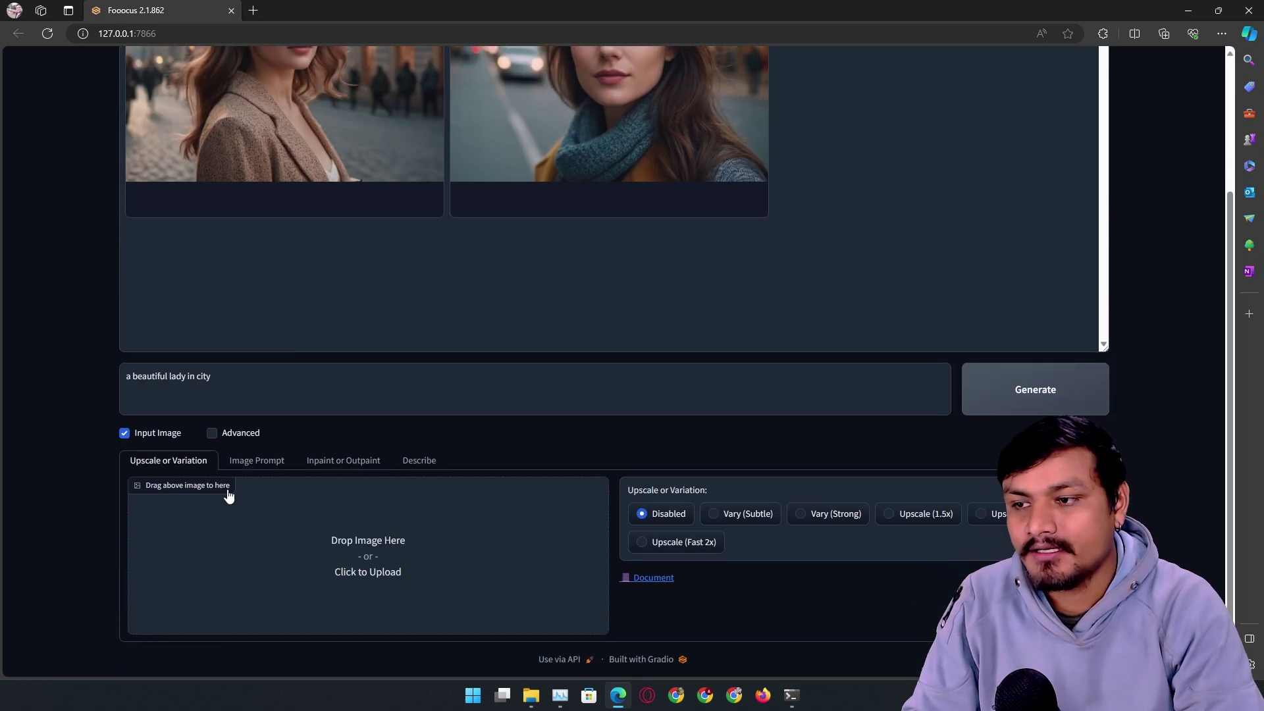
left_click(212, 433)
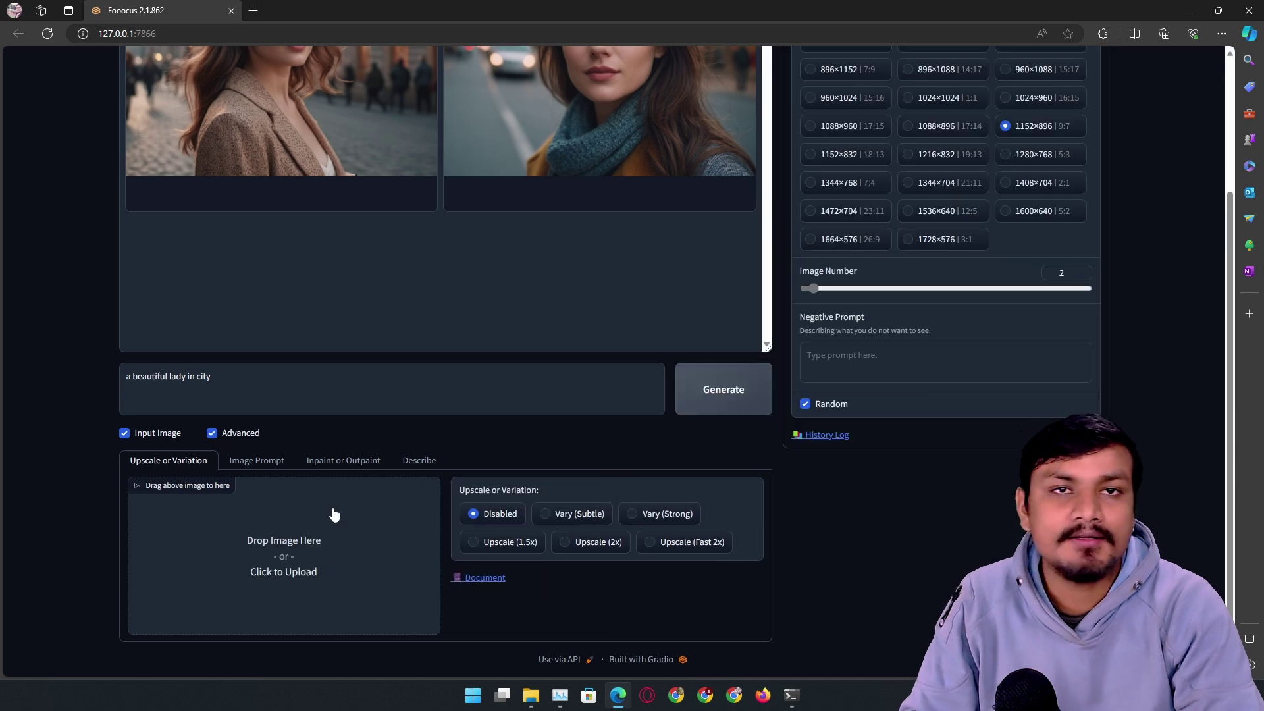
Step: Set the aspect ratio to 704×1408 and leave the negative prompt empty
scroll(749, 487, "up", 3)
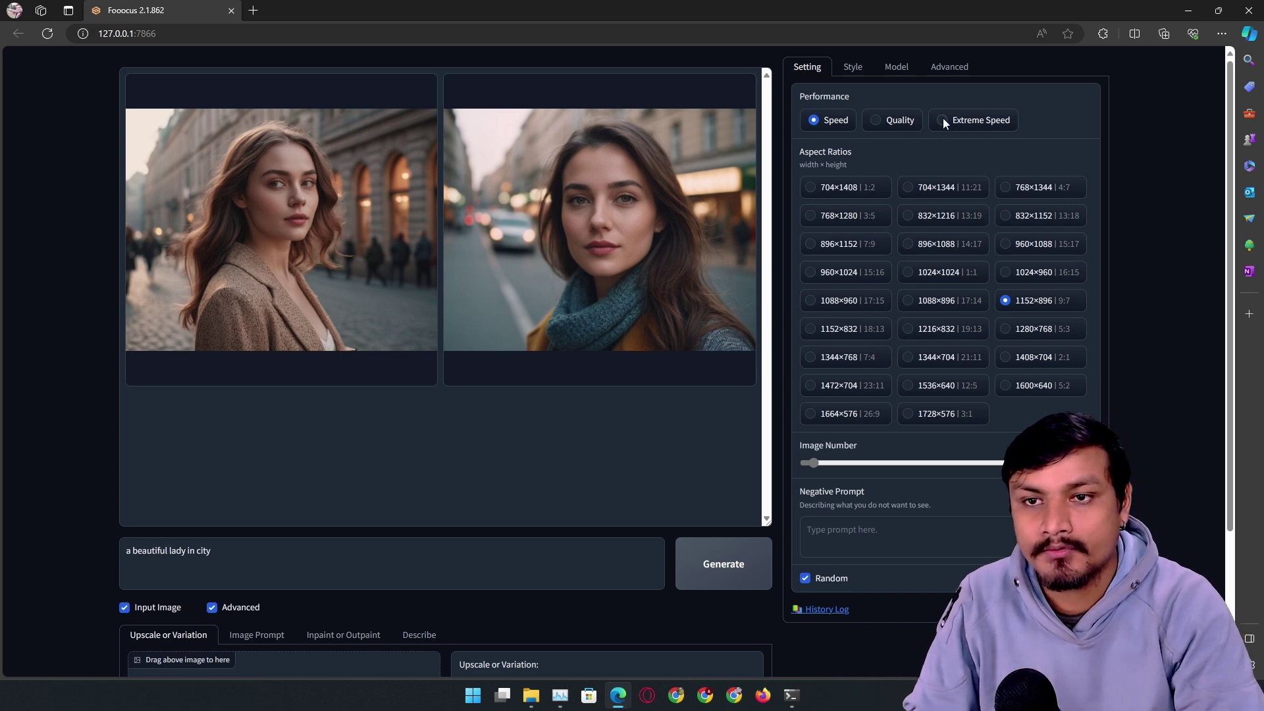
left_click(810, 187)
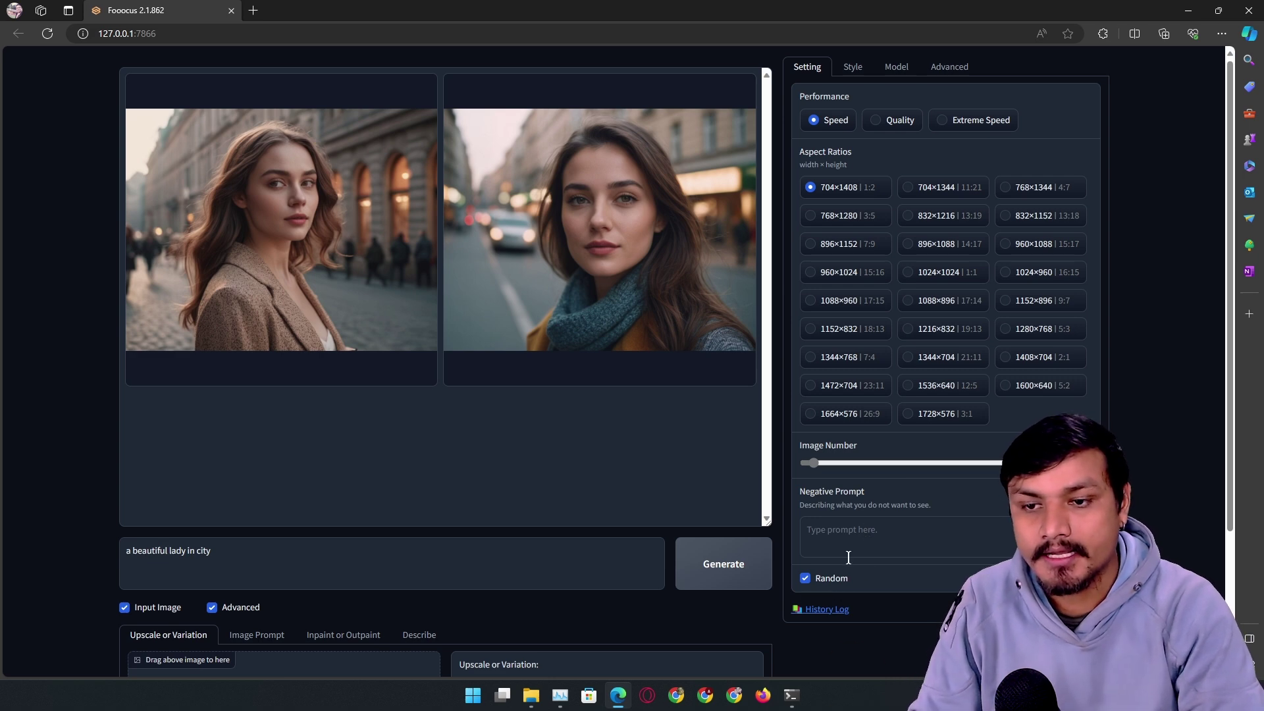
left_click(893, 534)
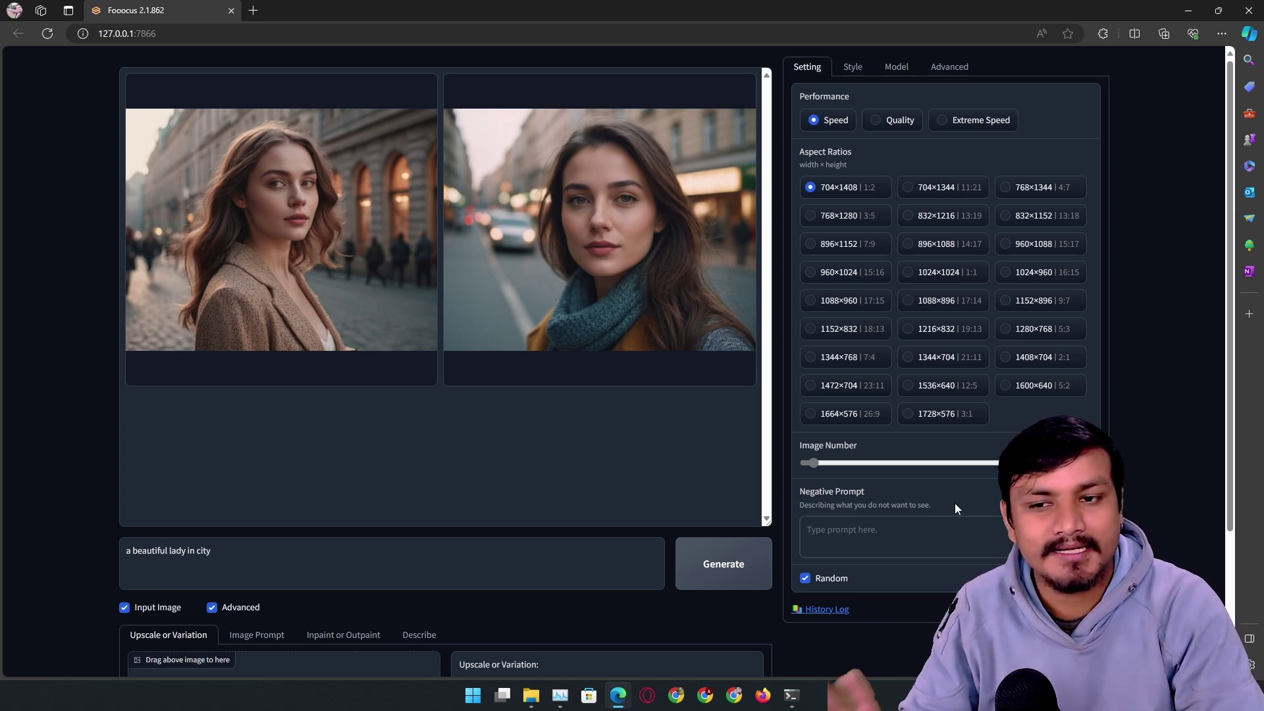
Step: Enable the SAI Anime style and disable the Fooocus Enhance and Fooocus Sharp styles
left_click(856, 69)
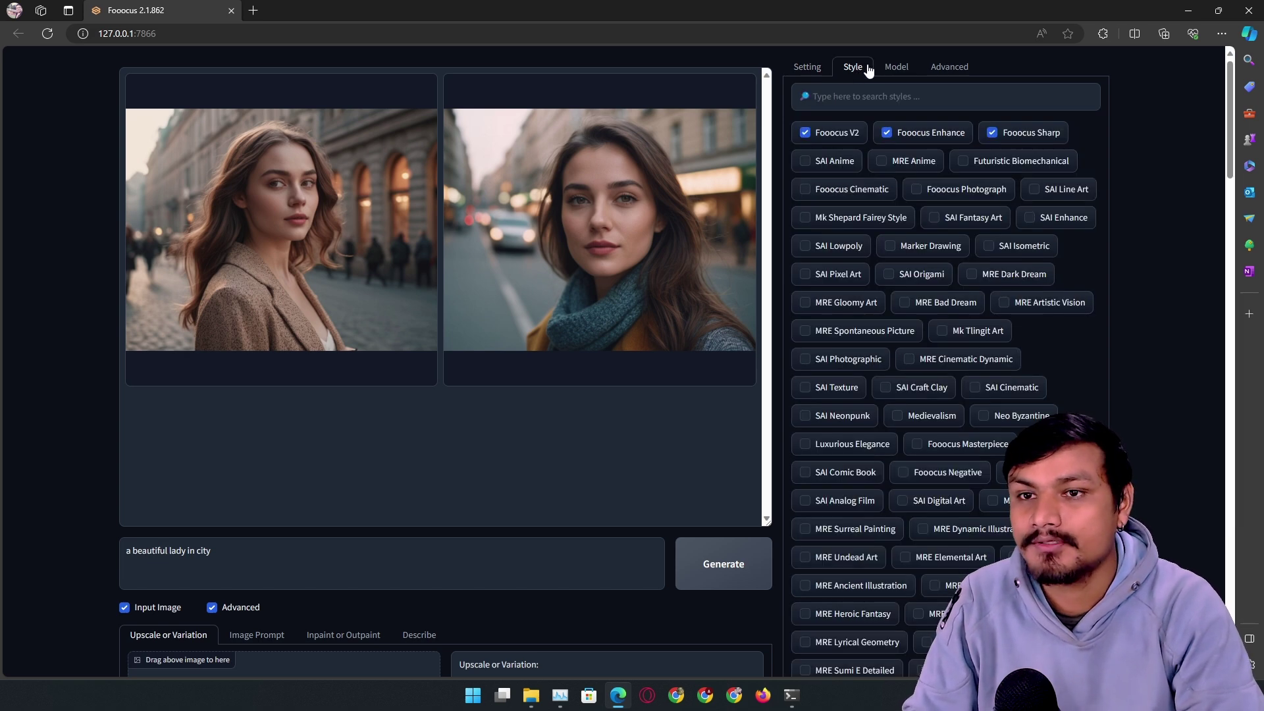
scroll(905, 398, "down", 7)
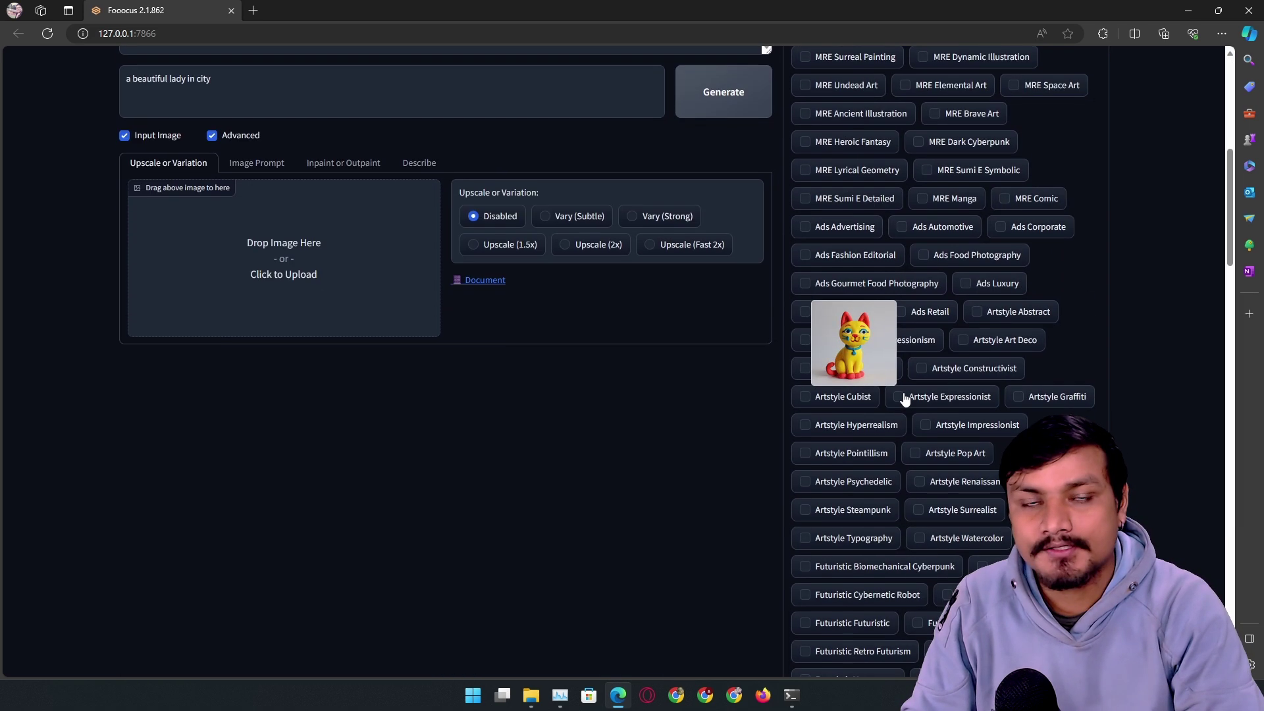
scroll(904, 395, "up", 7)
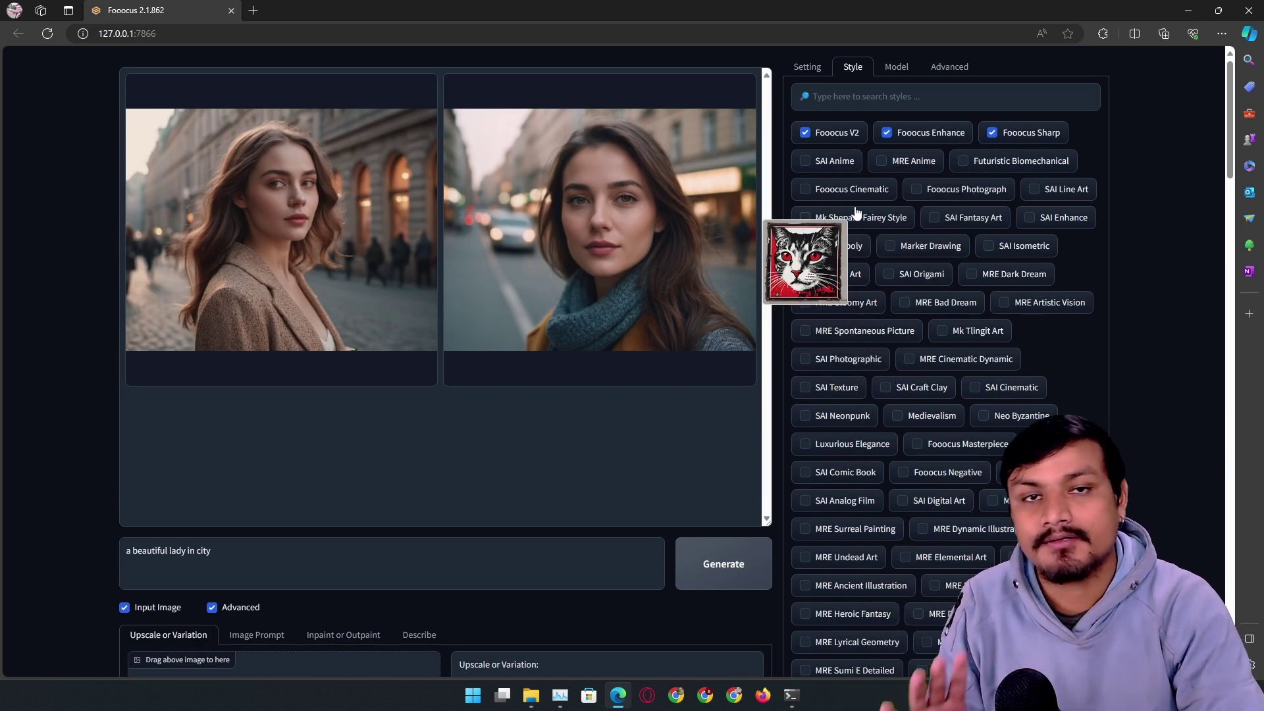
left_click(819, 164)
left_click(916, 133)
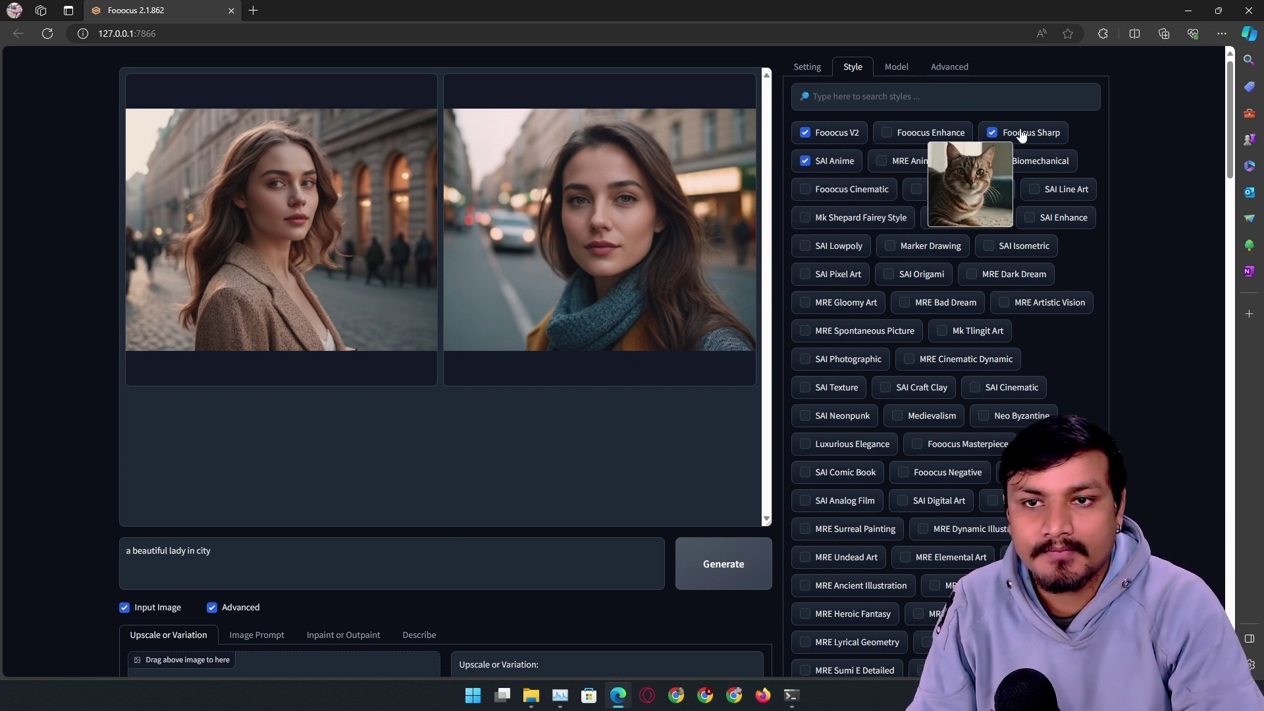
left_click(1021, 135)
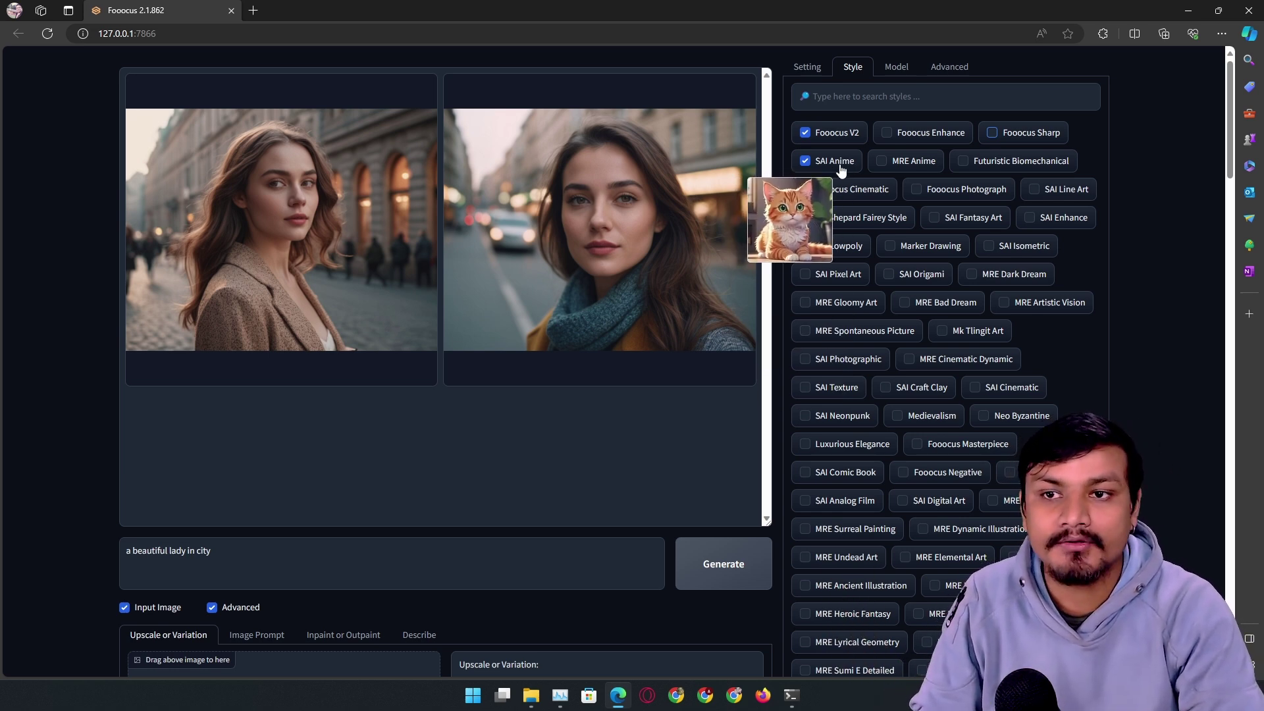
Step: Look over the remaining styles and the aspect ratio setting, and generate new images from the same prompt
scroll(855, 368, "down", 15)
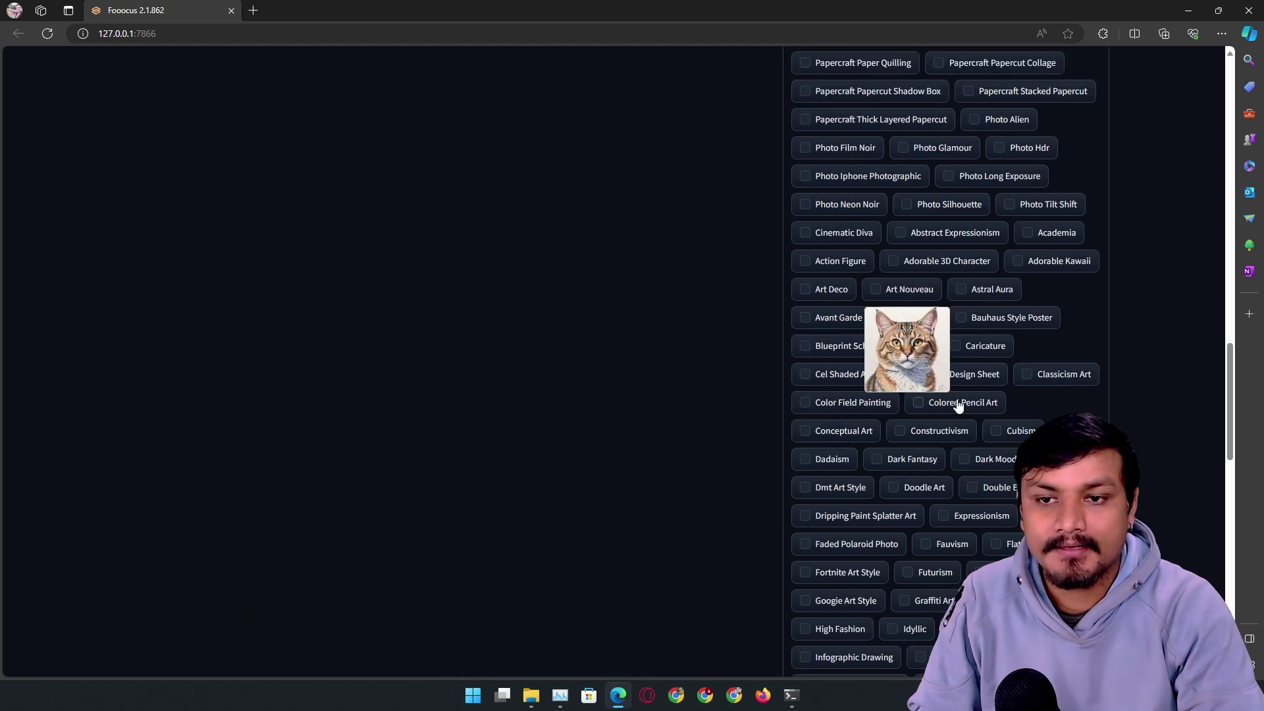
scroll(955, 403, "down", 3)
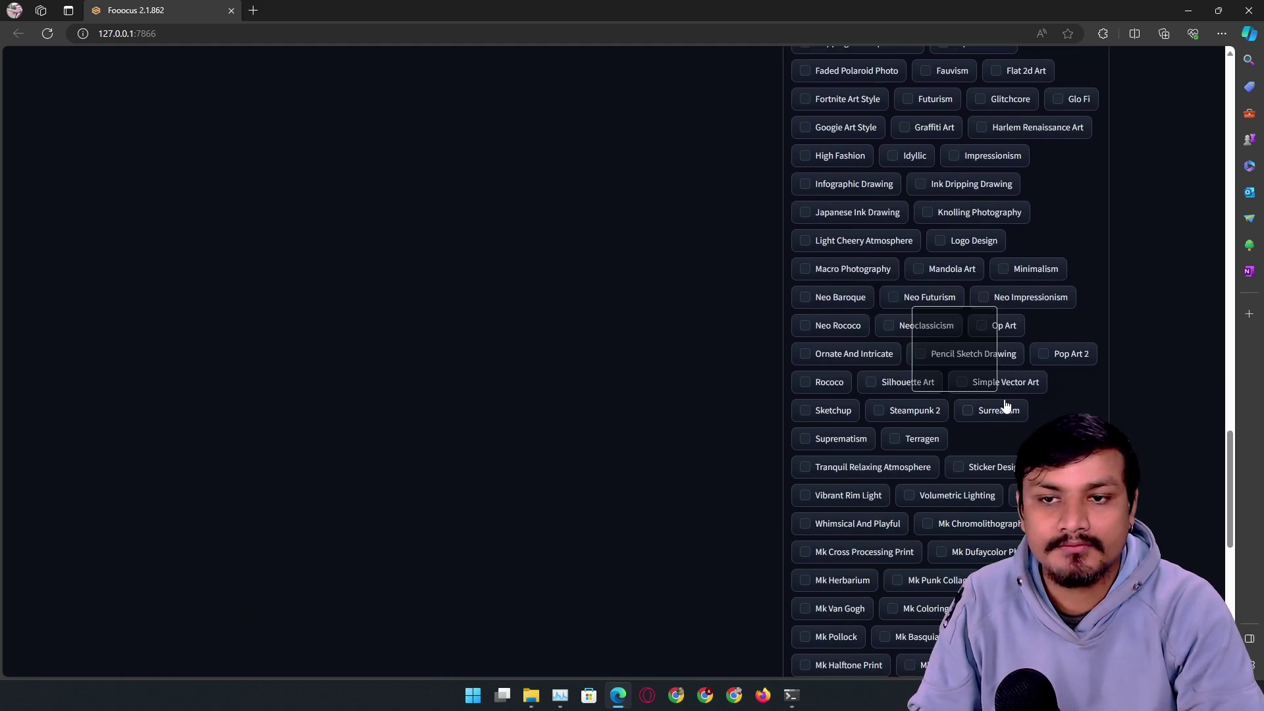
scroll(838, 409, "down", 5)
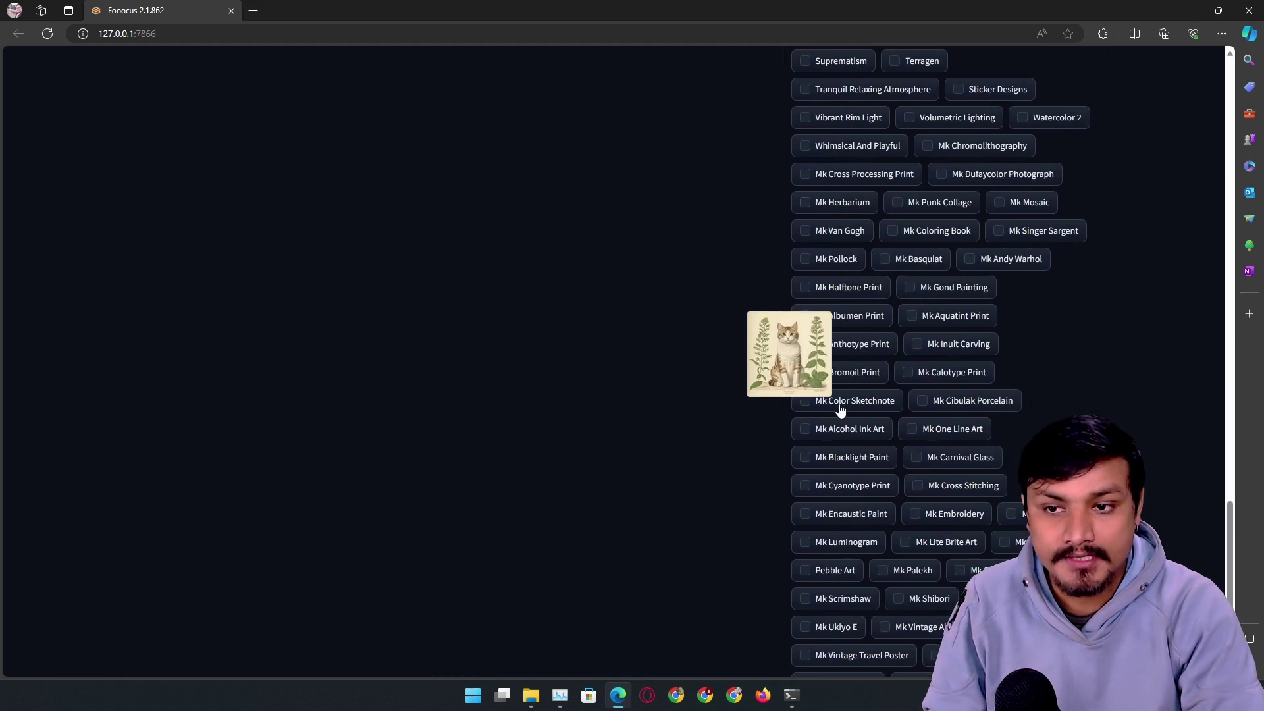
scroll(846, 170, "up", 20)
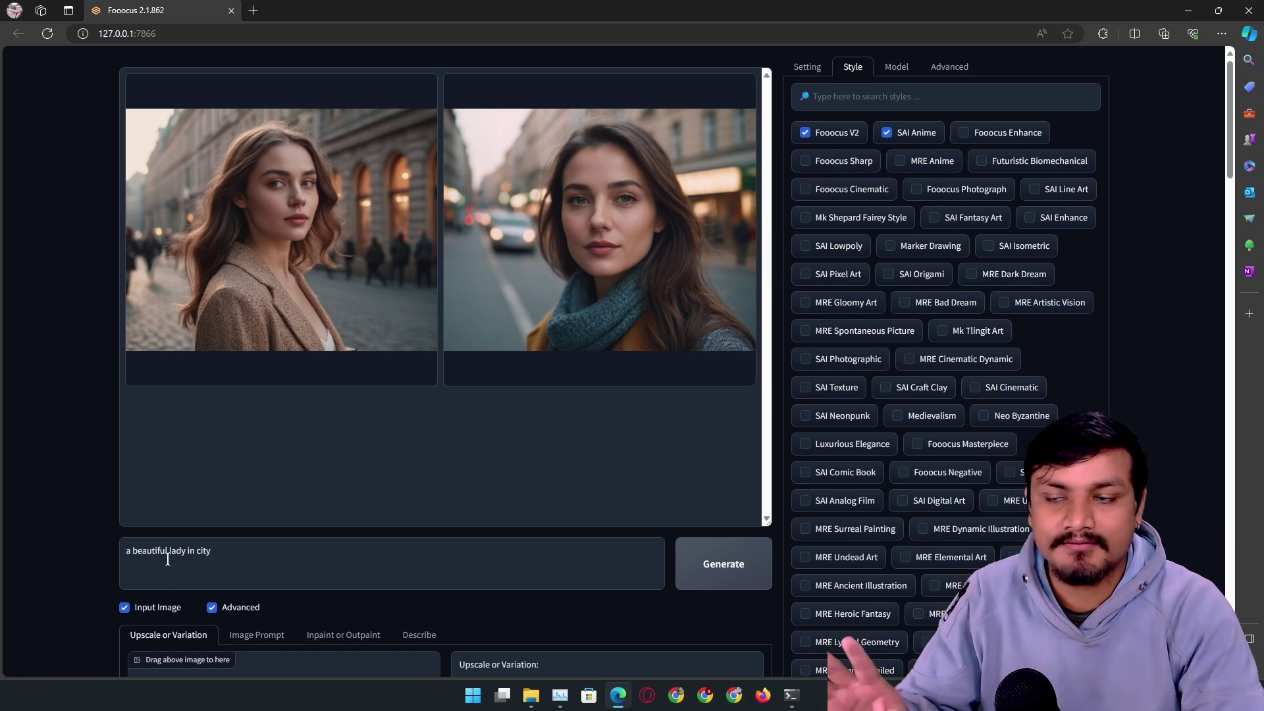
left_click(809, 67)
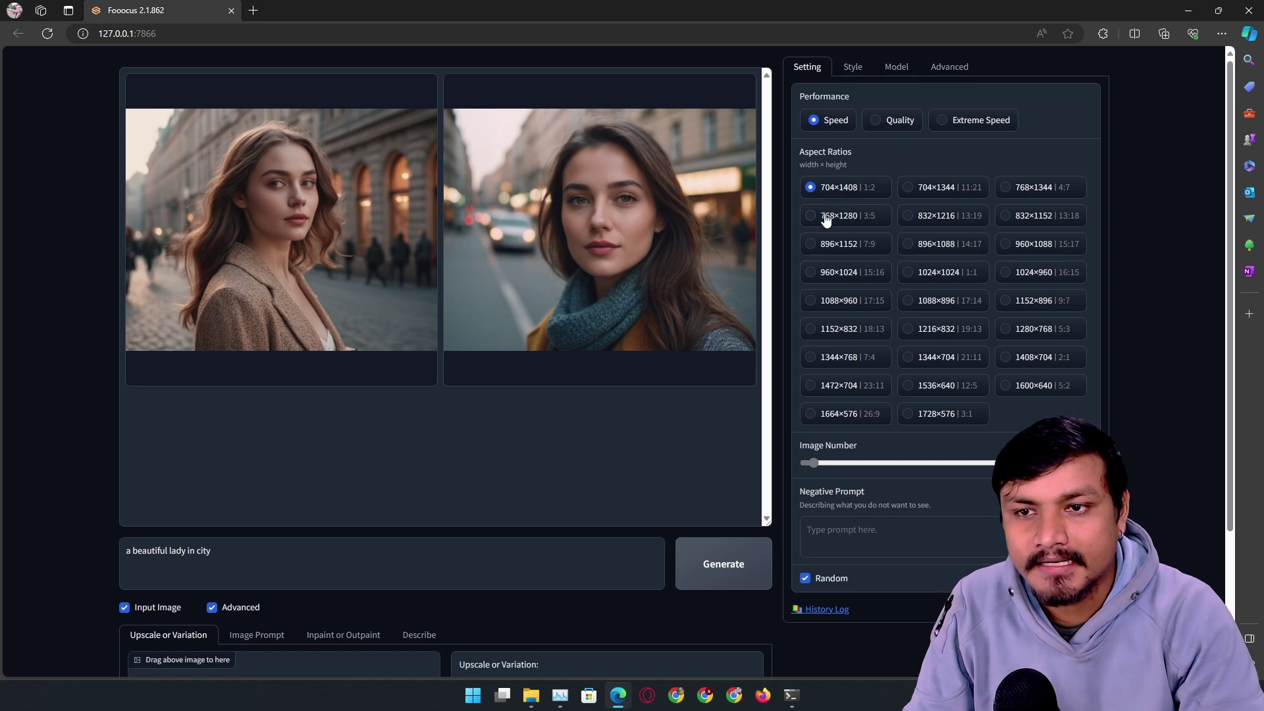
left_click(852, 68)
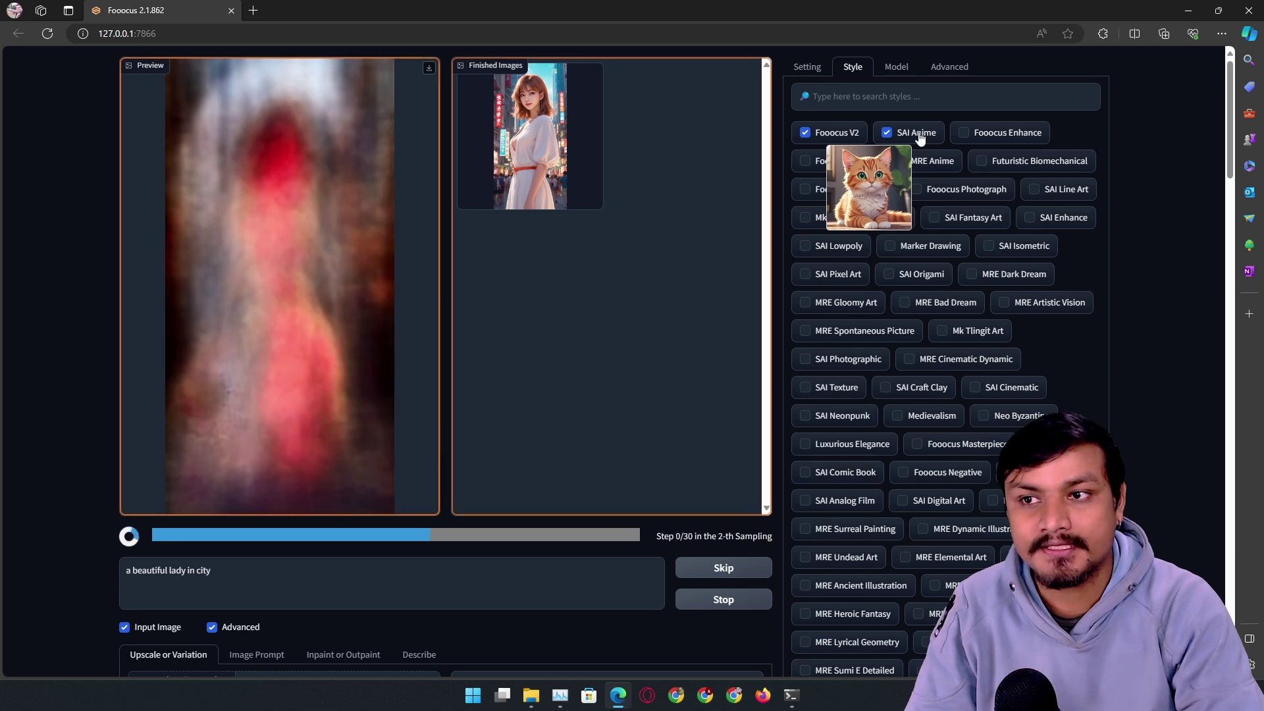
Step: View both generated anime-style images at full size, one after the other
left_click(530, 136)
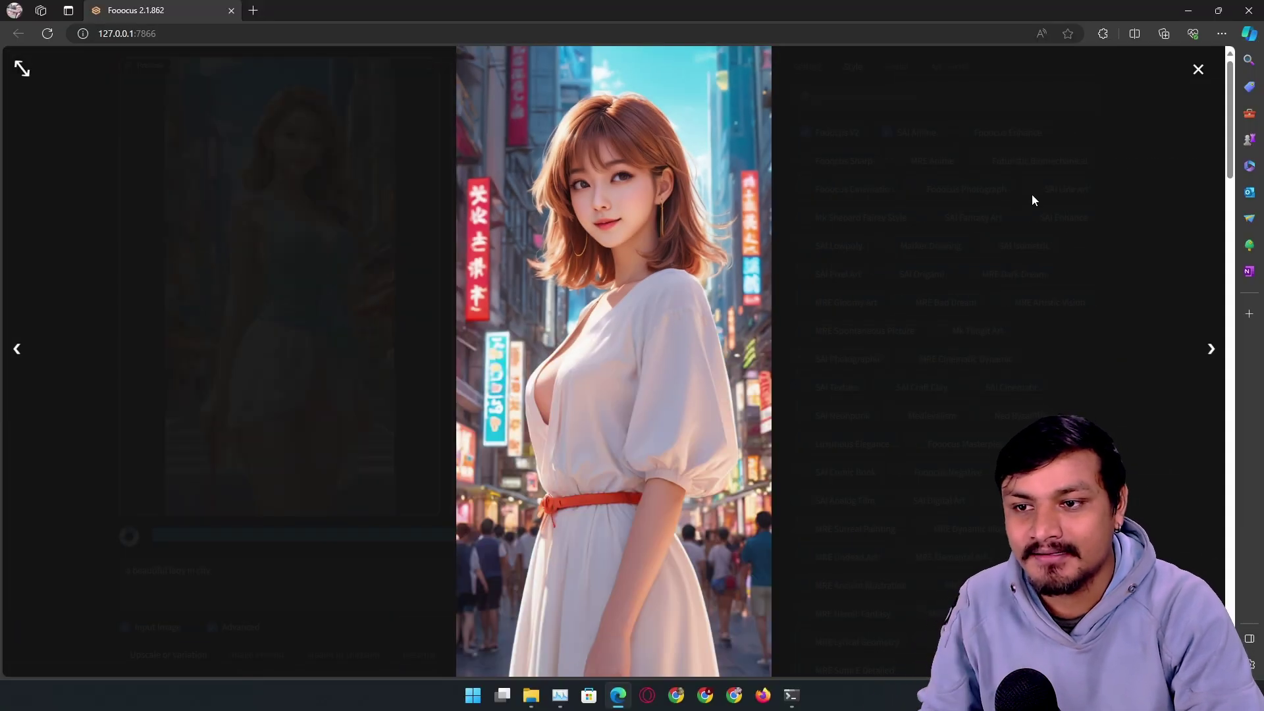
left_click(1197, 69)
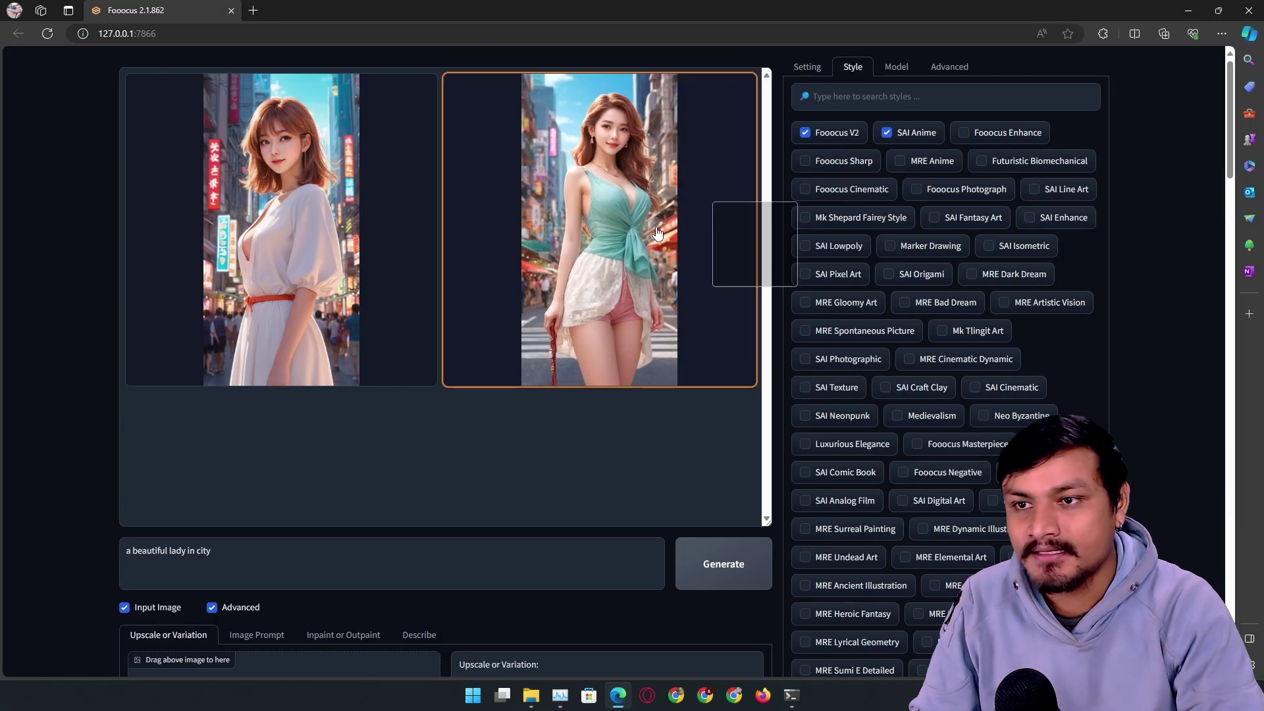
left_click(616, 197)
left_click(431, 214)
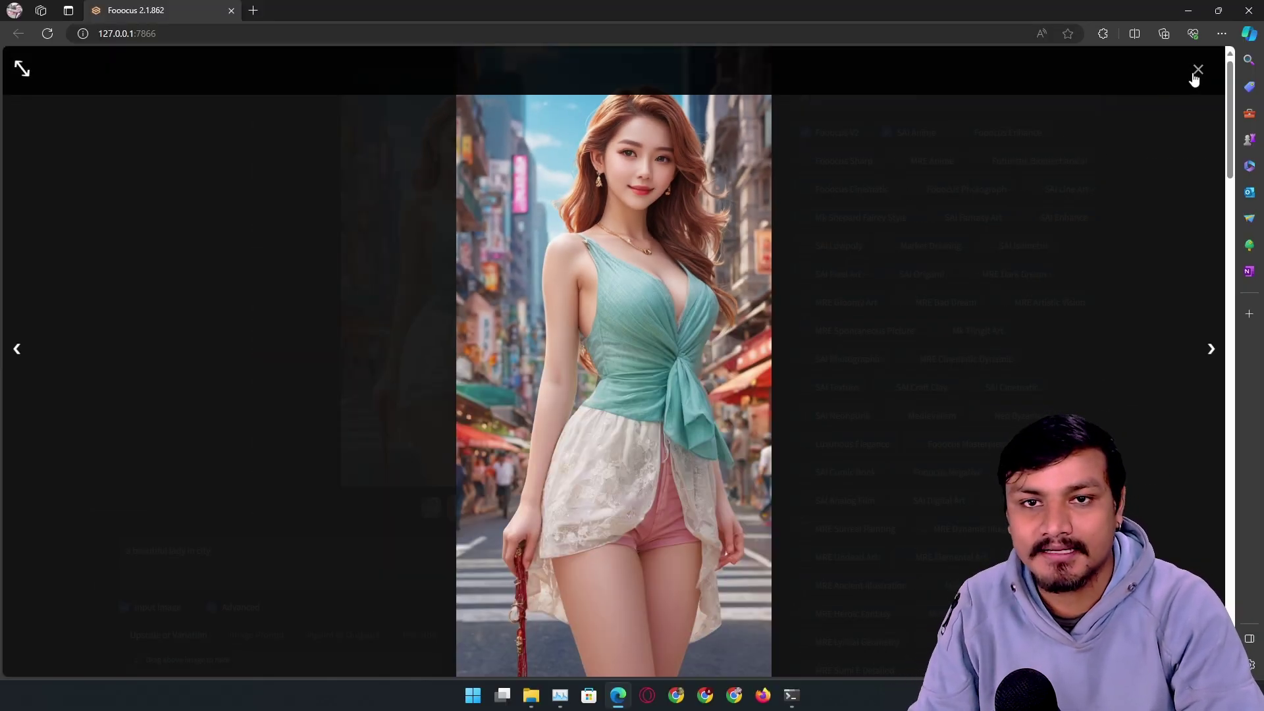
Step: Close the full-size view, disable the SAI Anime style, look over the remaining styles and show the first generated image
left_click(1197, 69)
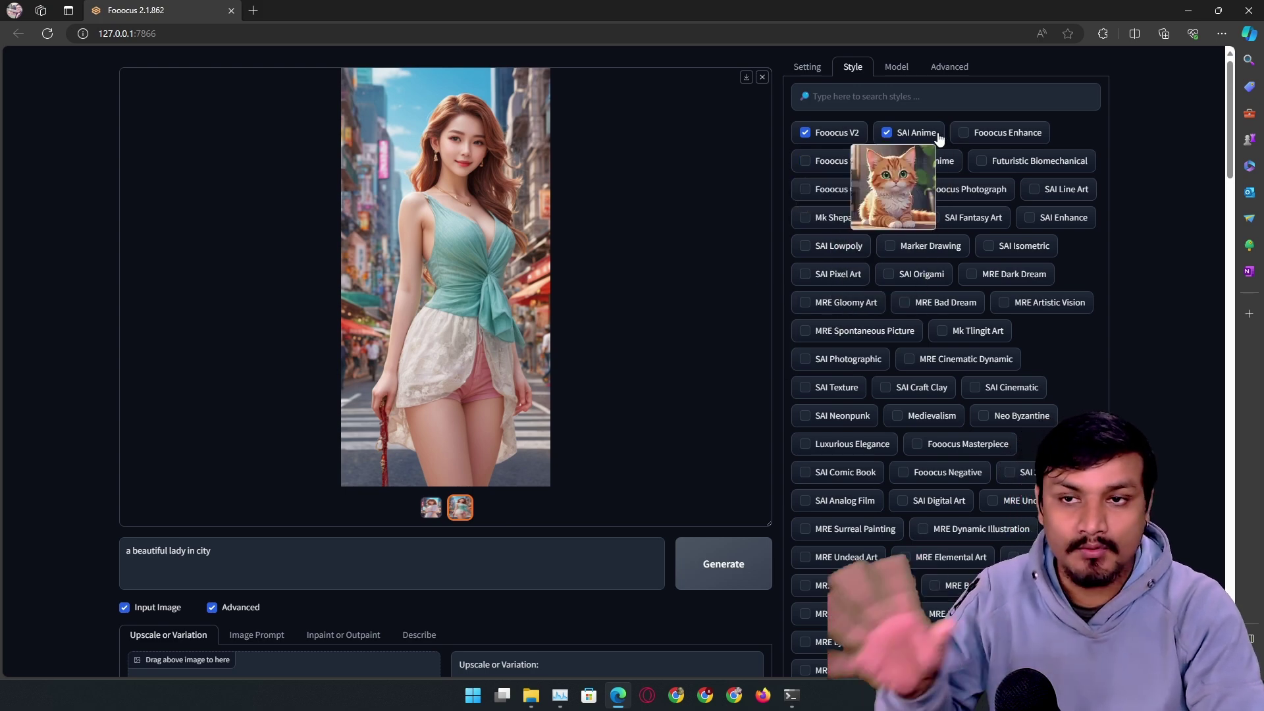
left_click(886, 134)
scroll(897, 349, "down", 15)
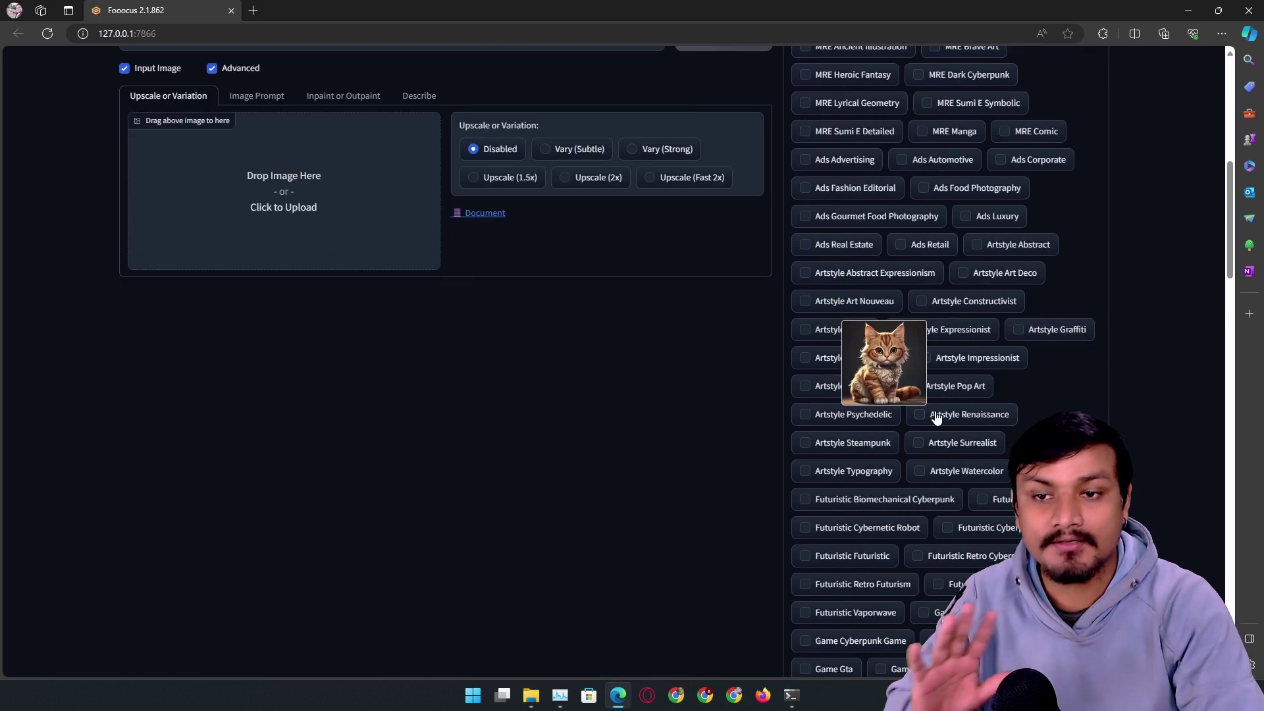
scroll(922, 367, "up", 8)
scroll(922, 367, "up", 7)
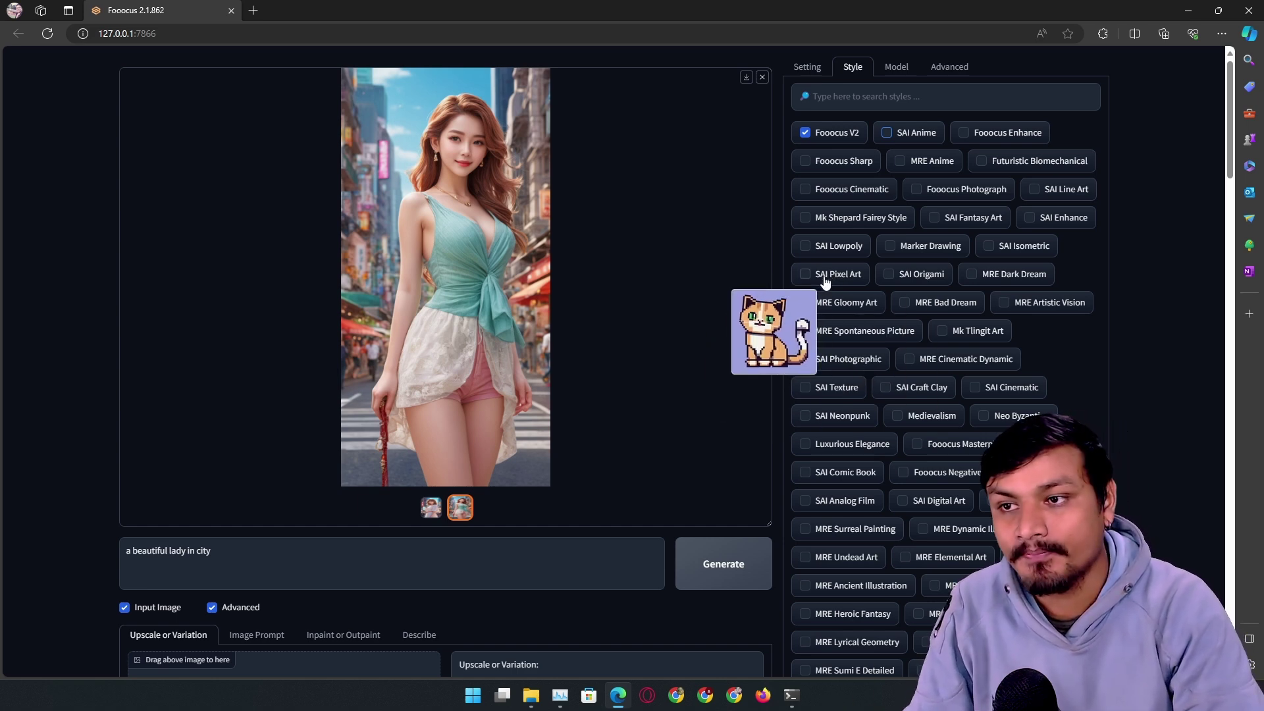
left_click(431, 507)
left_click(289, 557)
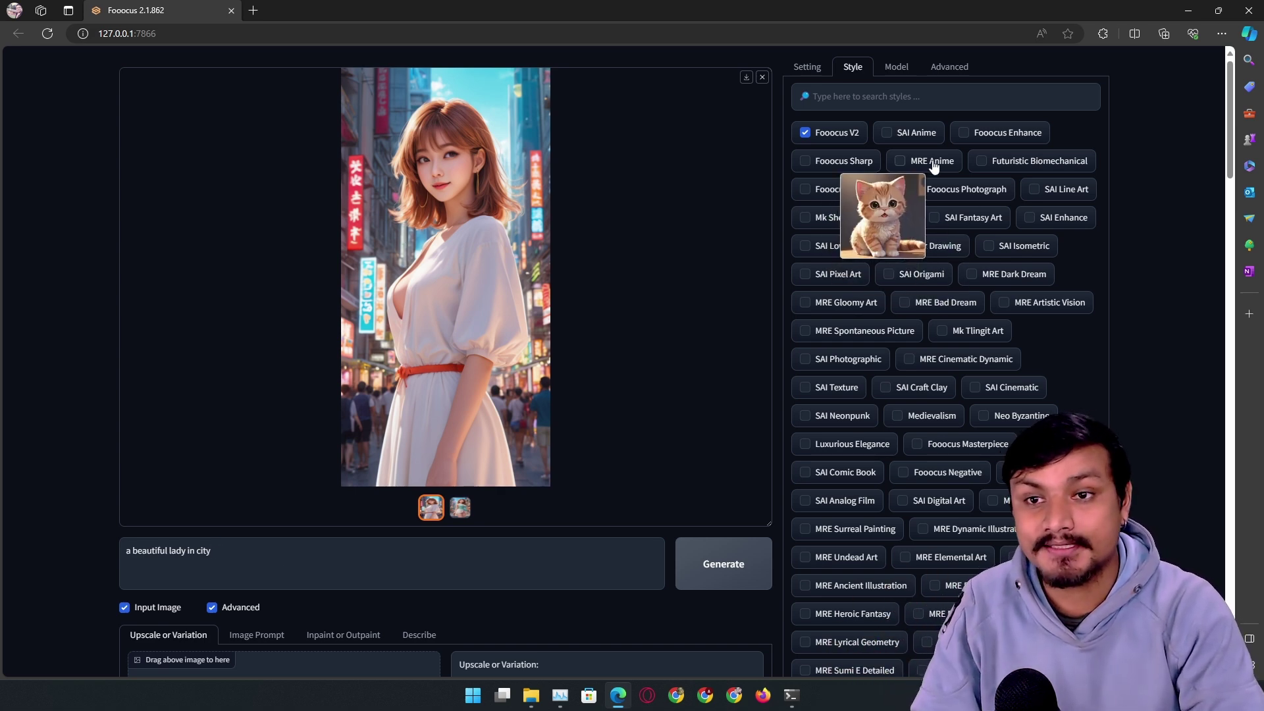
Step: Open the model settings and look over the available base models, keeping juggernautXL_version6Rundiffusion selected
left_click(896, 66)
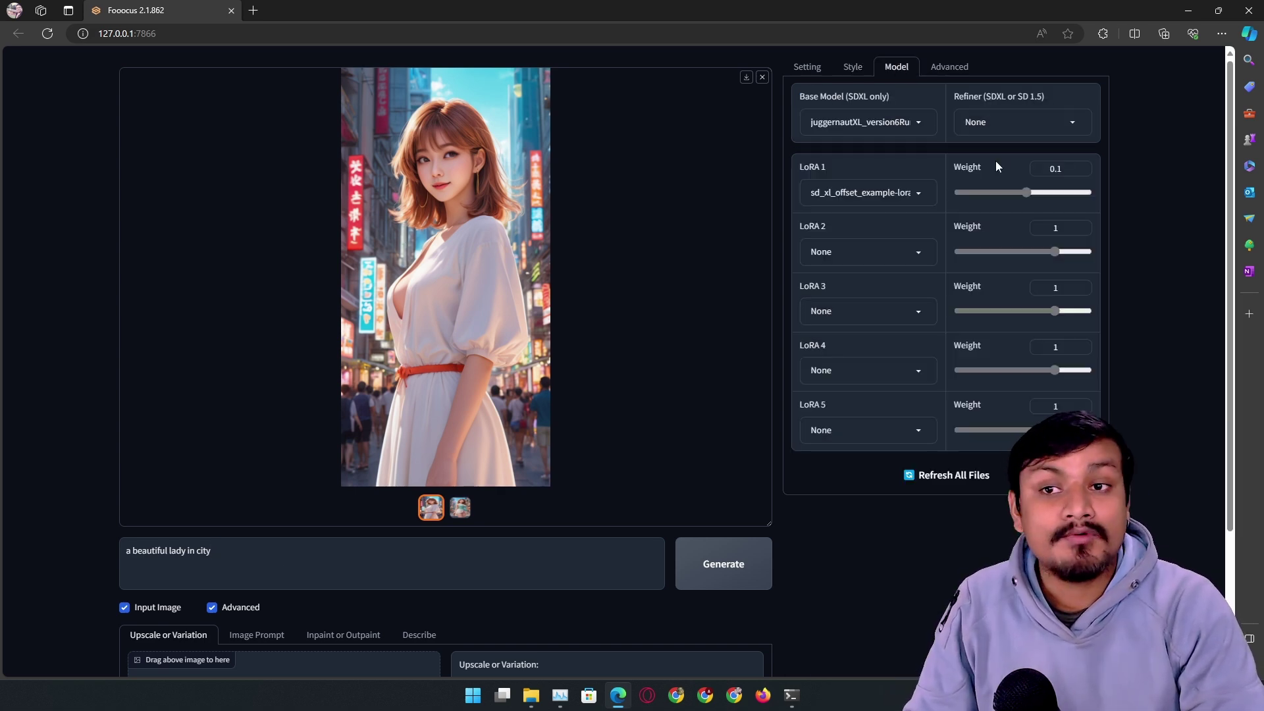
left_click(917, 124)
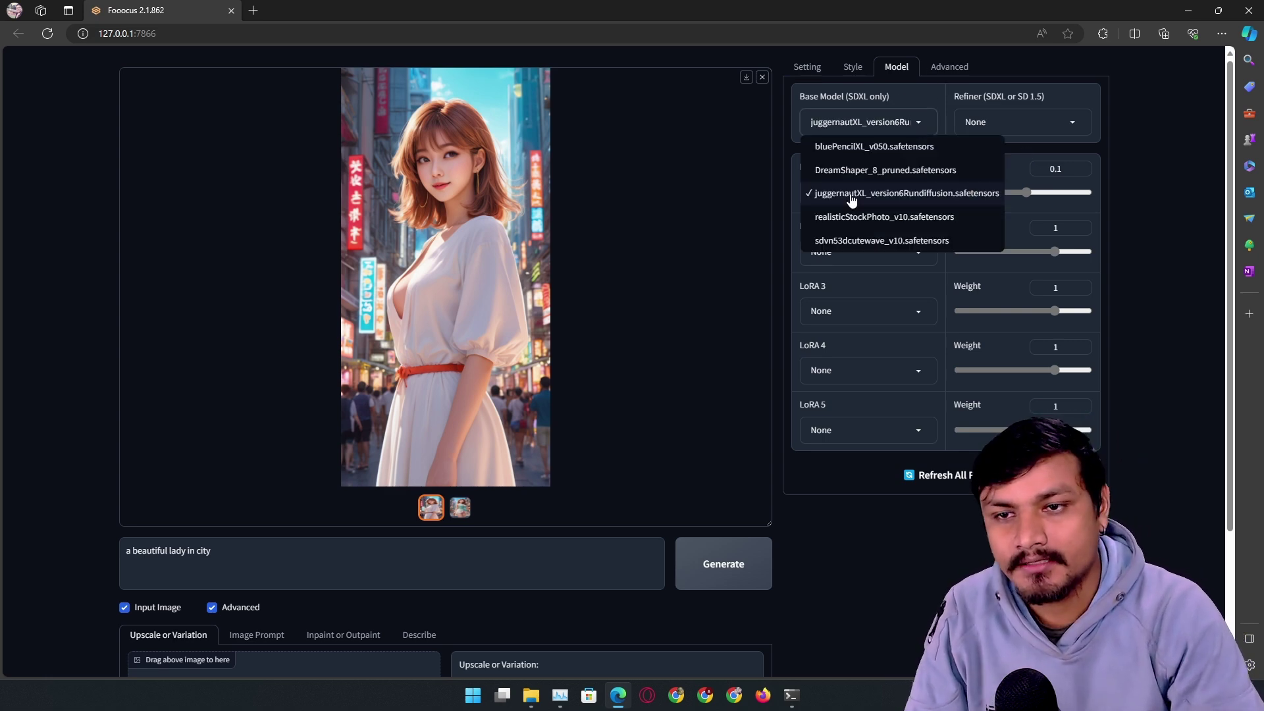
left_click(923, 98)
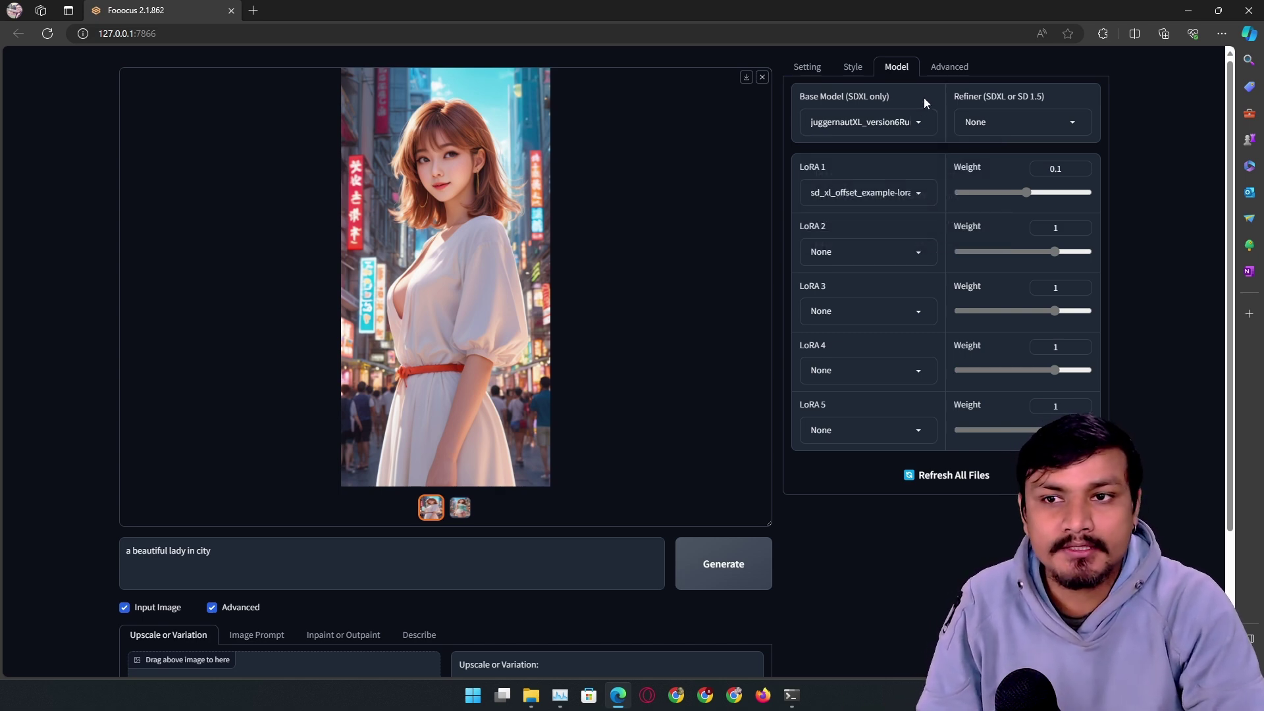
left_click(921, 120)
Step: Switch to the Civitai website in Chrome, enlarge its window and browse the featured images and models
key("alt+Tab")
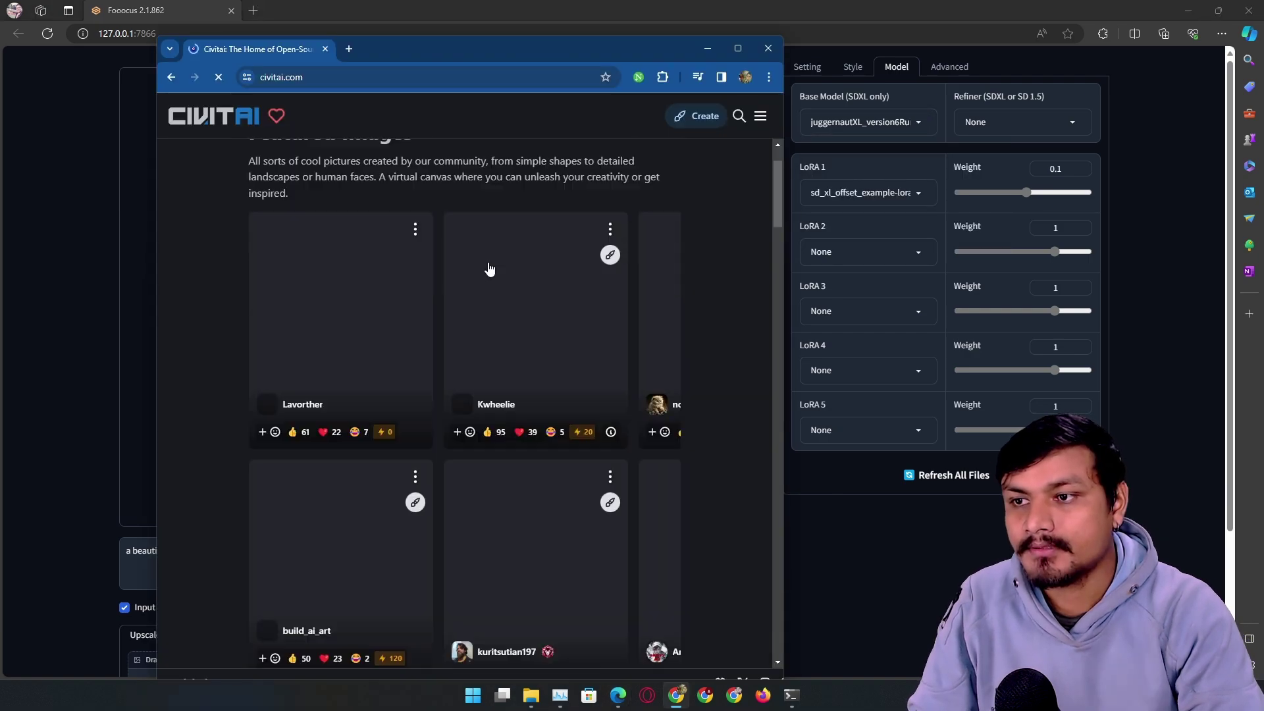
left_click(738, 48)
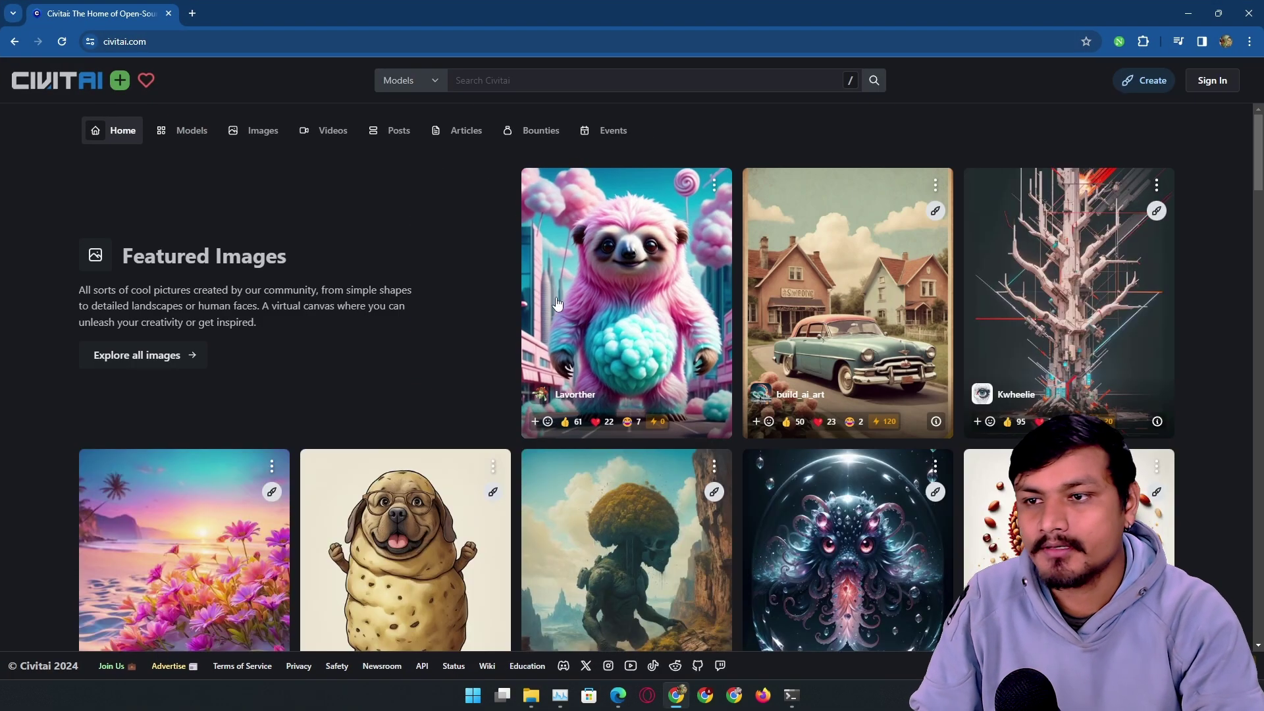
scroll(556, 303, "down", 2)
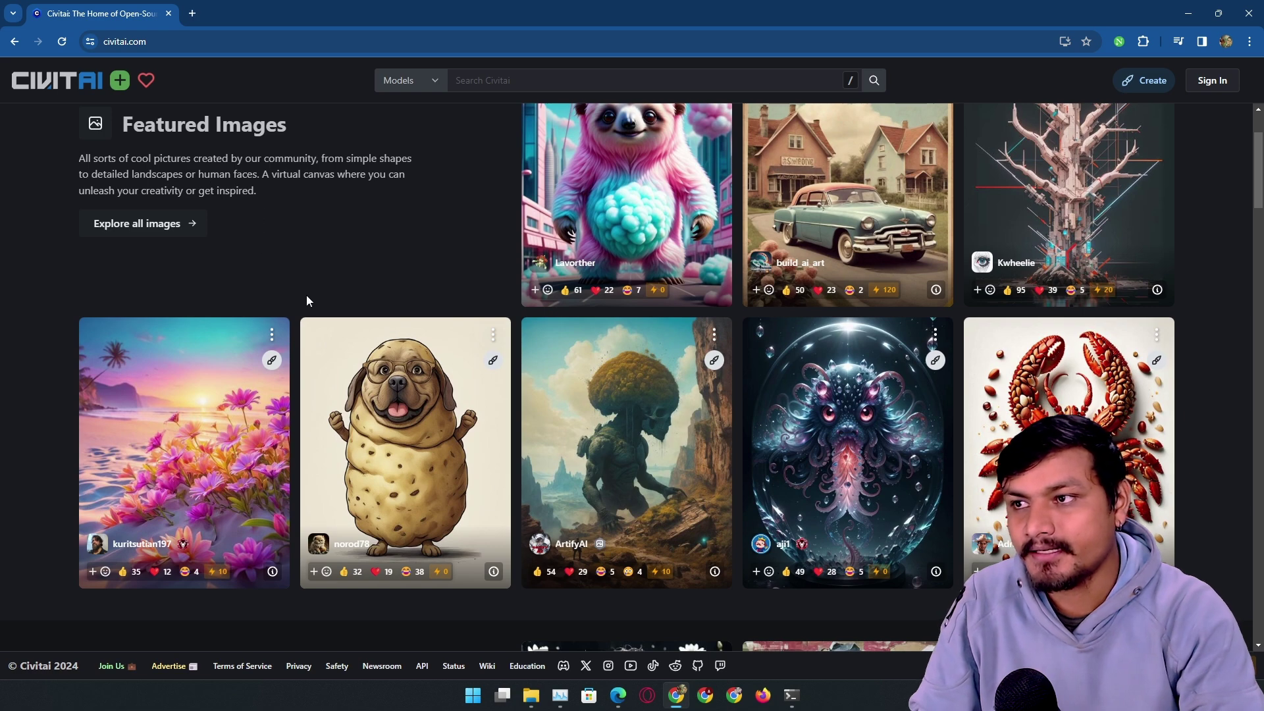
scroll(309, 297, "down", 3)
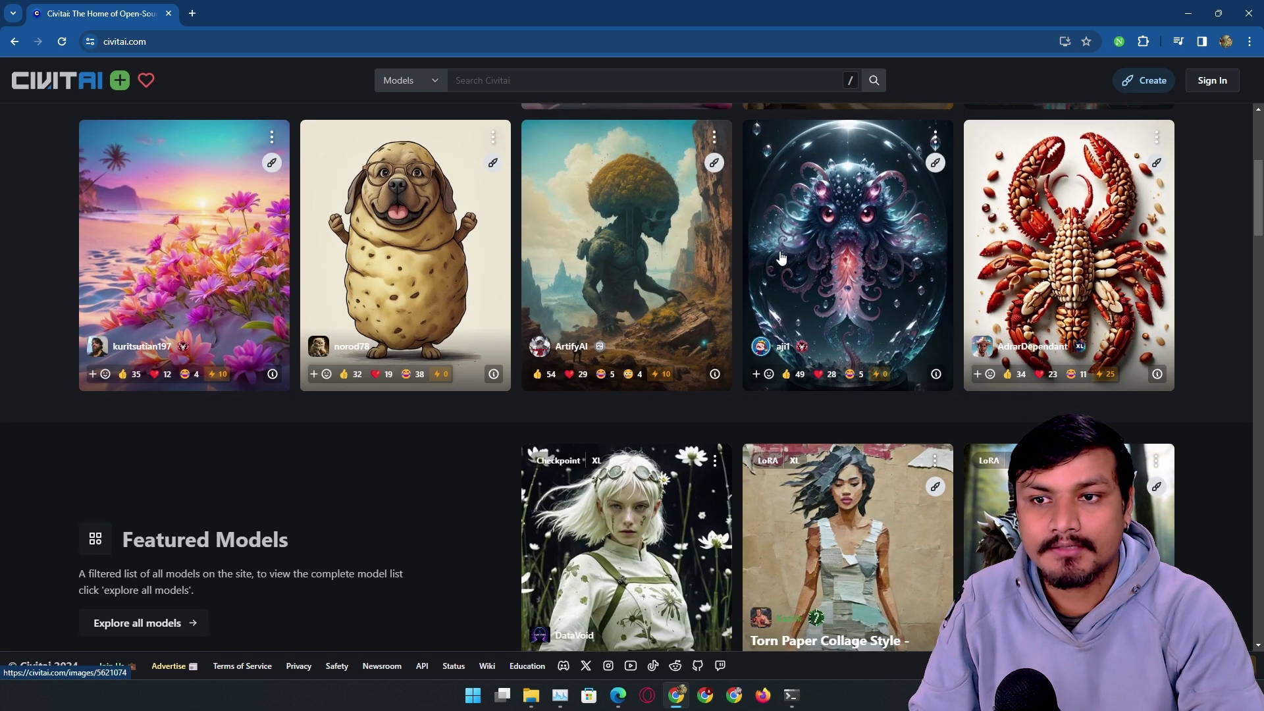
scroll(780, 263, "down", 5)
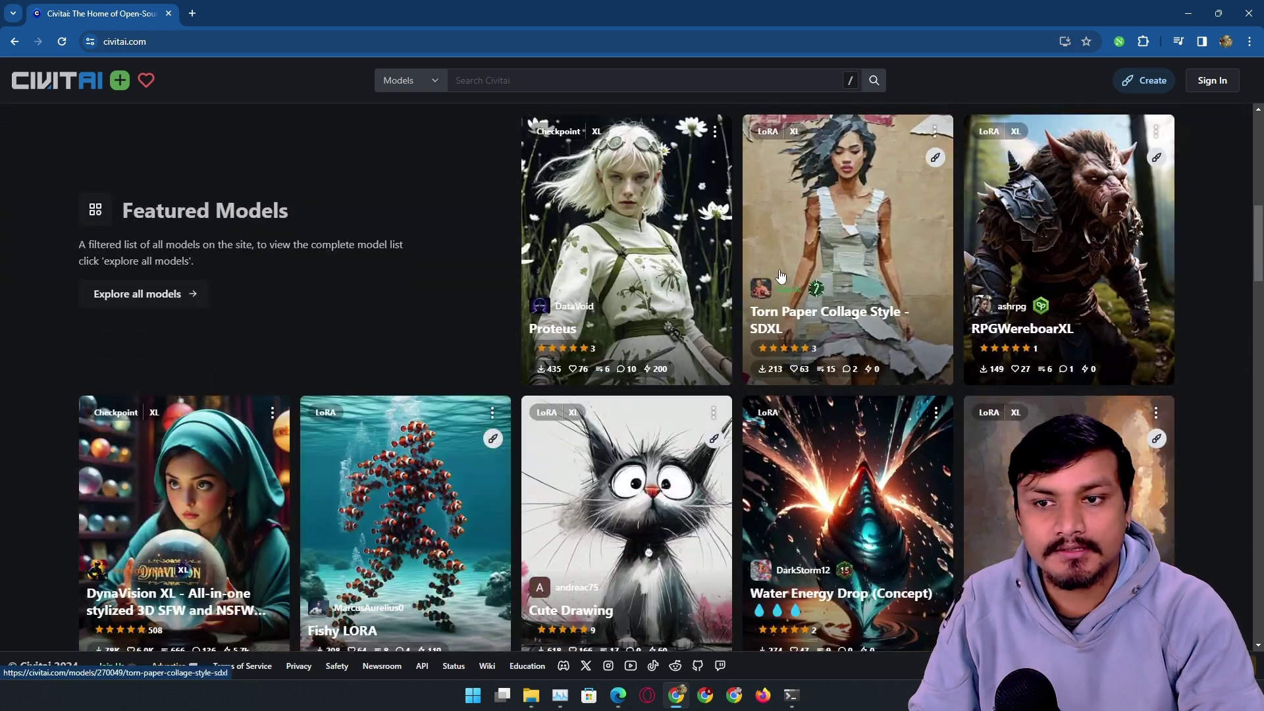
scroll(723, 277, "down", 5)
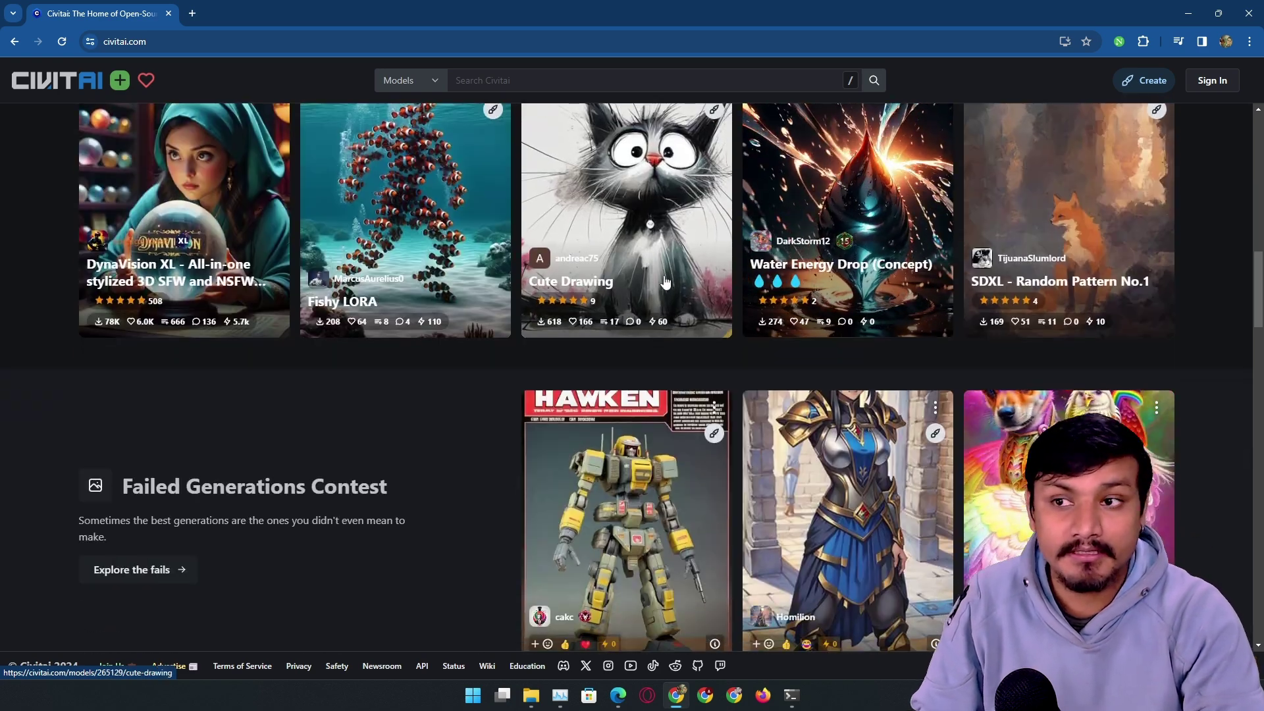
scroll(664, 282, "up", 4)
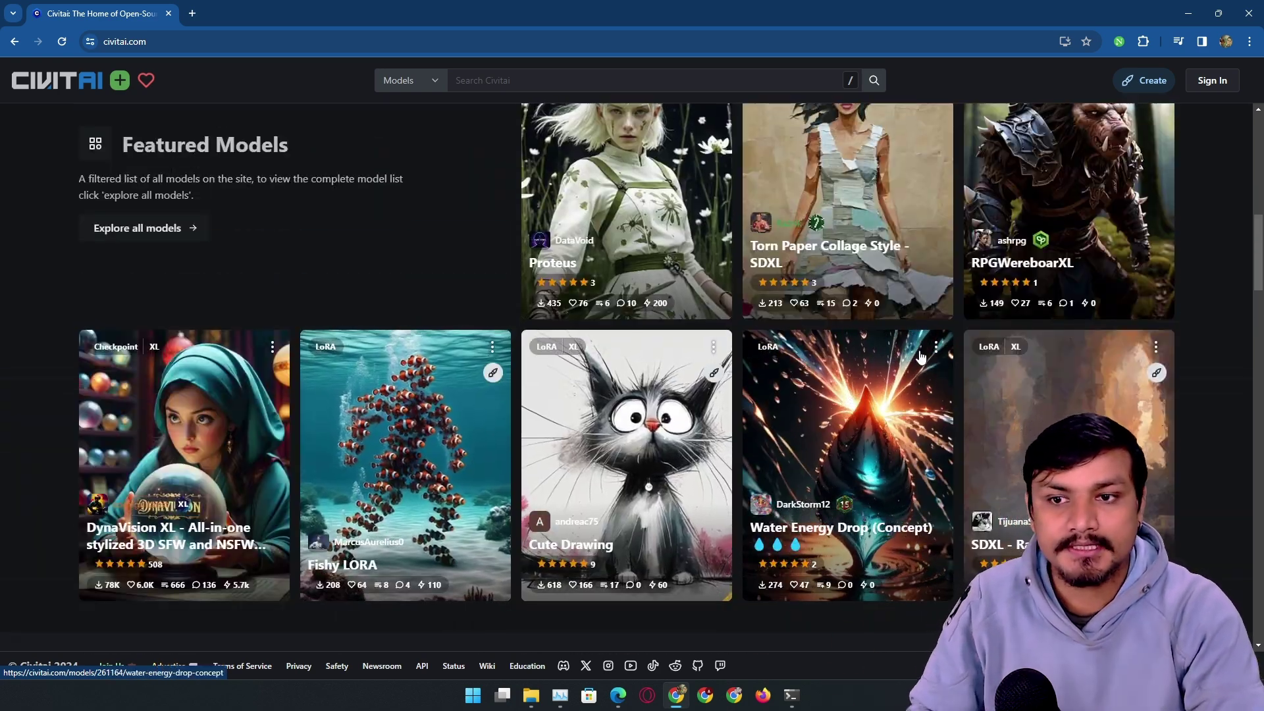
scroll(915, 348, "down", 4)
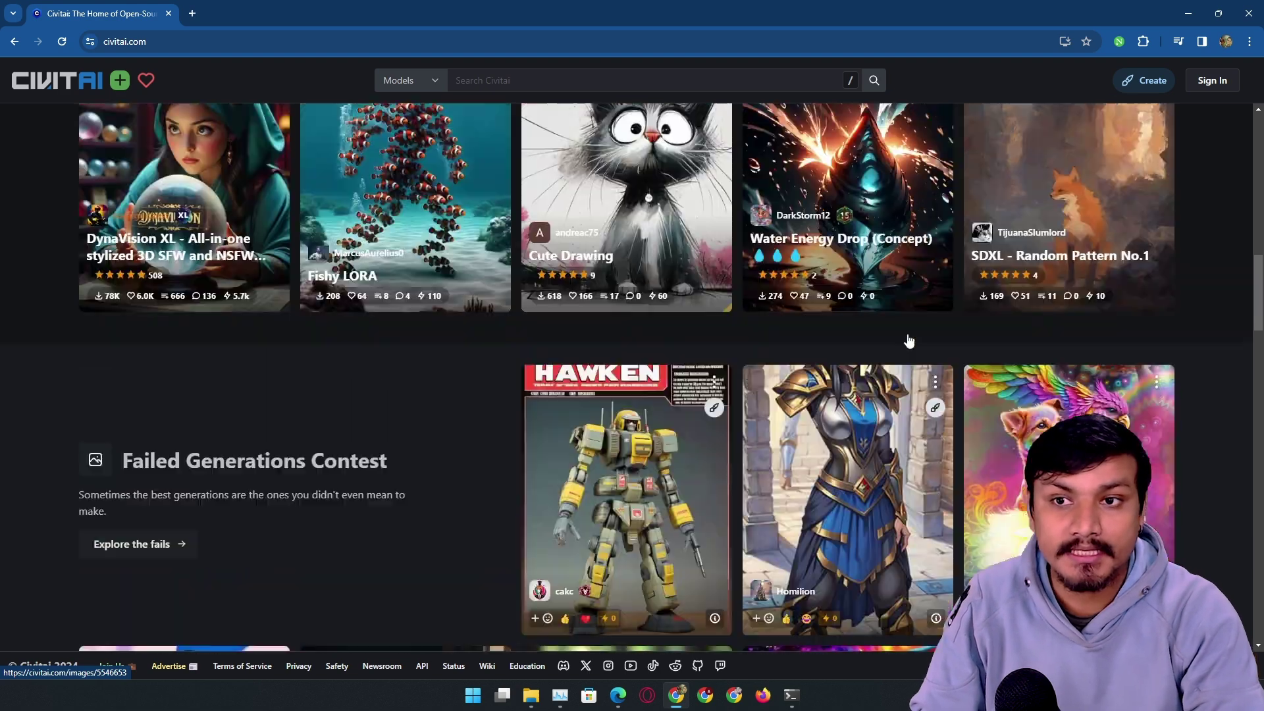
Step: Return to Fooocus and examine the base model choices and the LoRA files available for LoRA 1
left_click(855, 349)
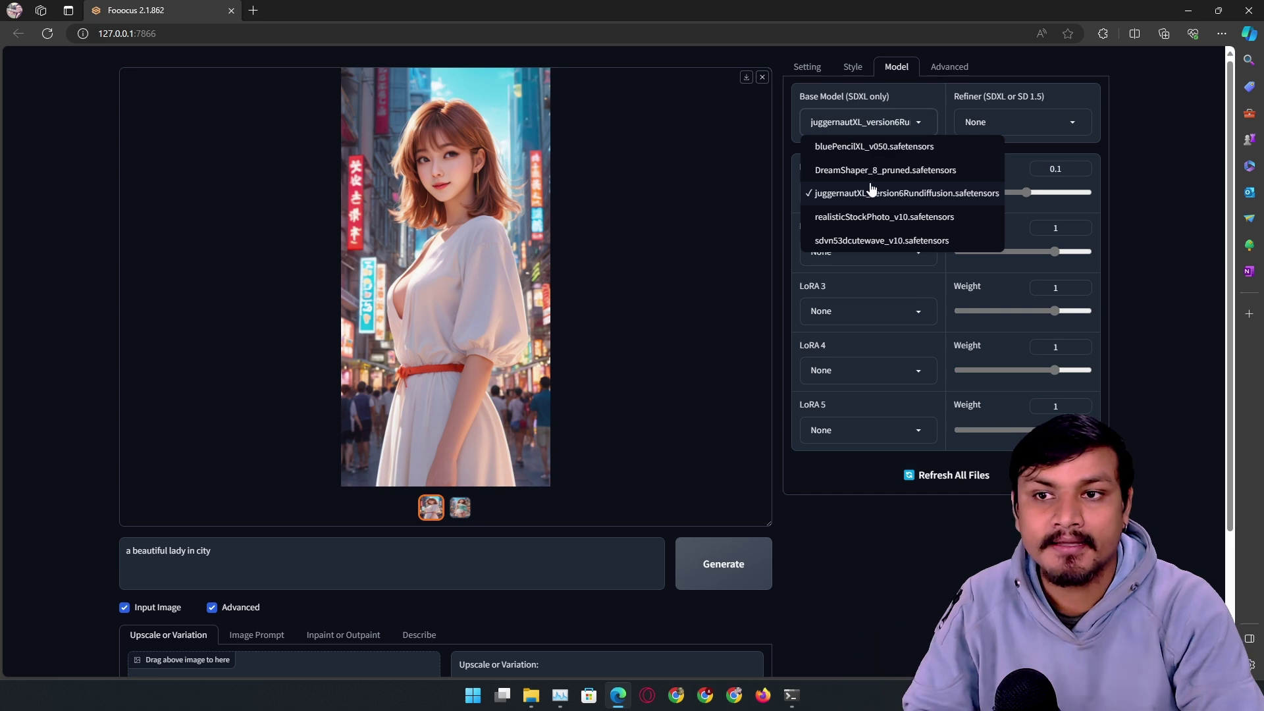
left_click(924, 97)
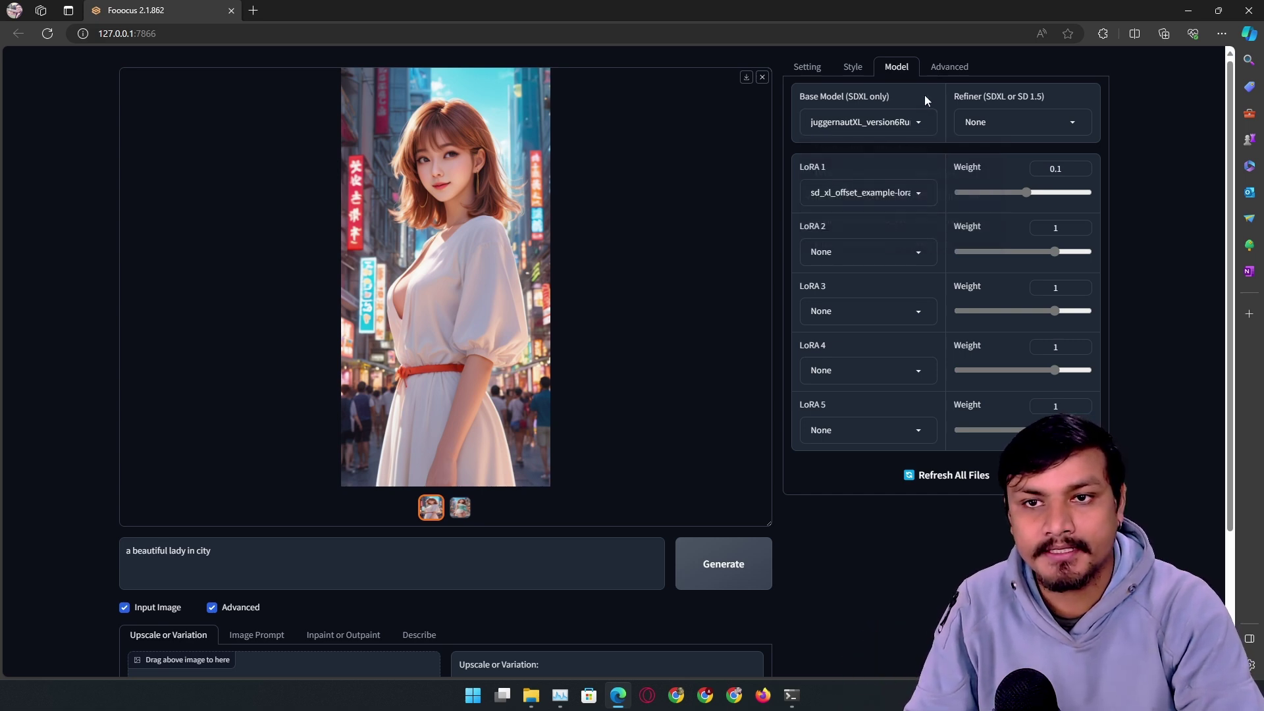
left_click(883, 195)
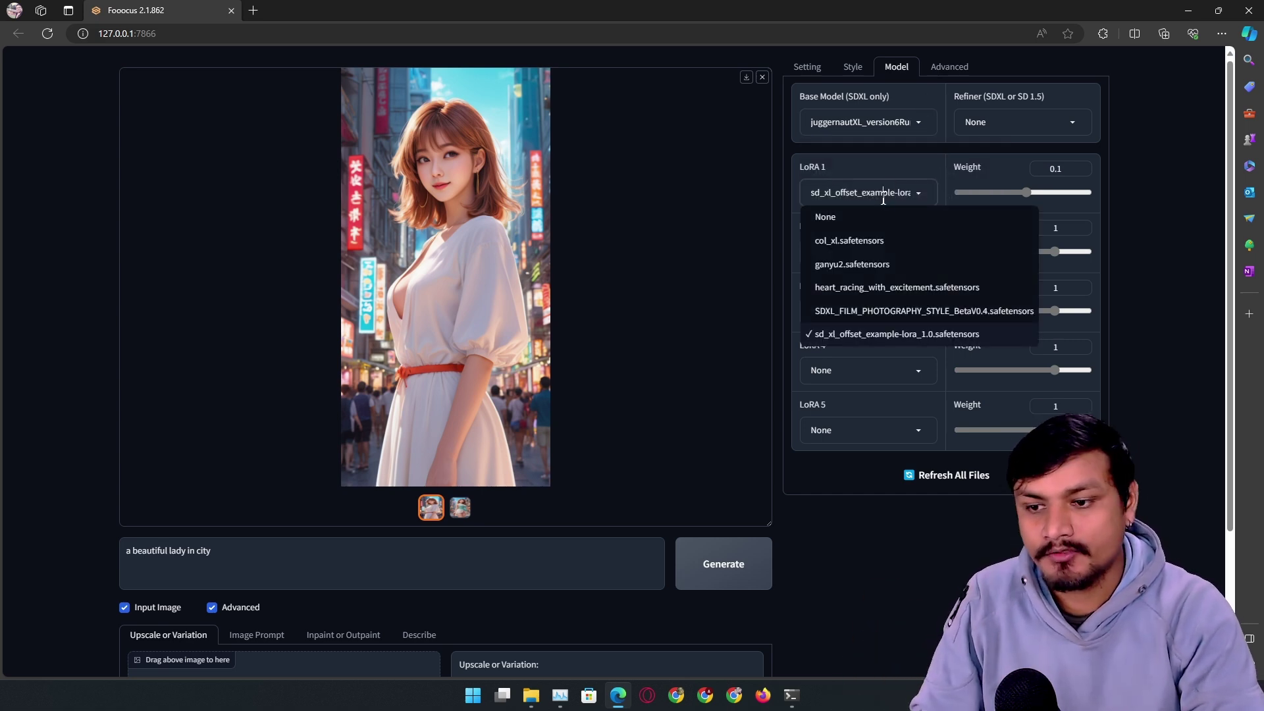
left_click(906, 165)
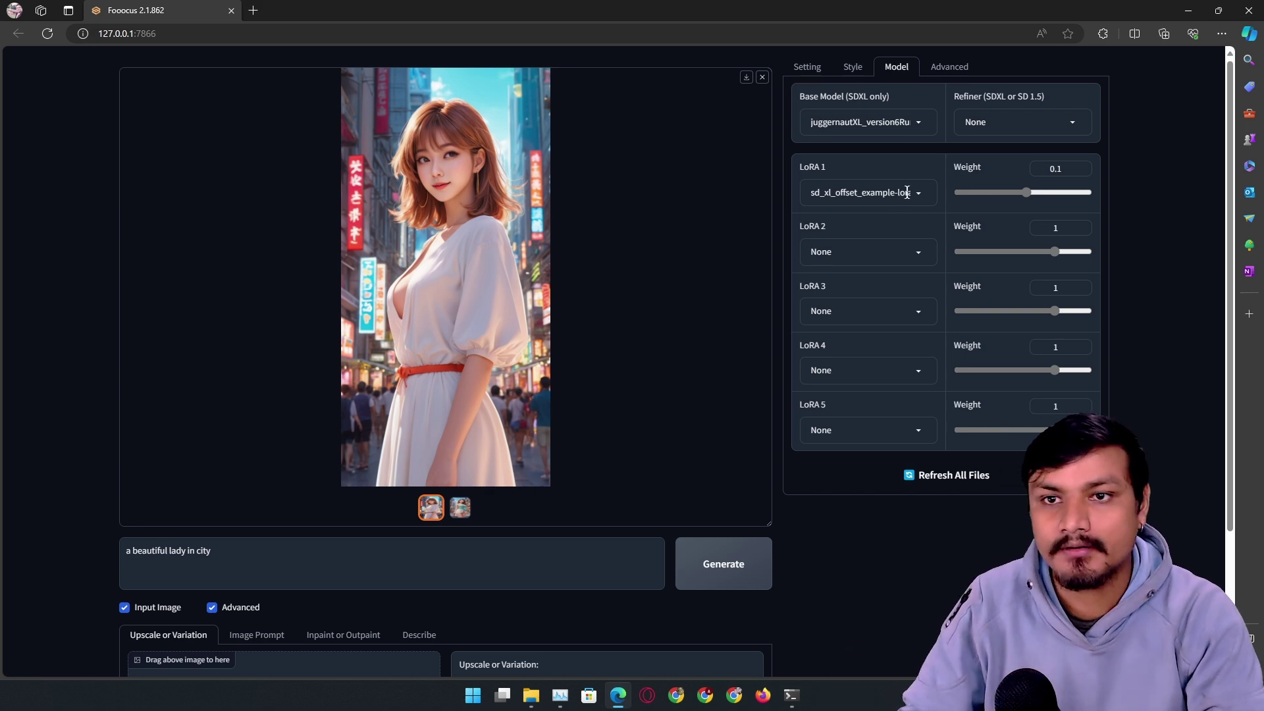
Step: Look over the Guidance Scale and Image Sharpness settings, and generate new images from the prompt "a beautiful lady in city"
left_click(949, 71)
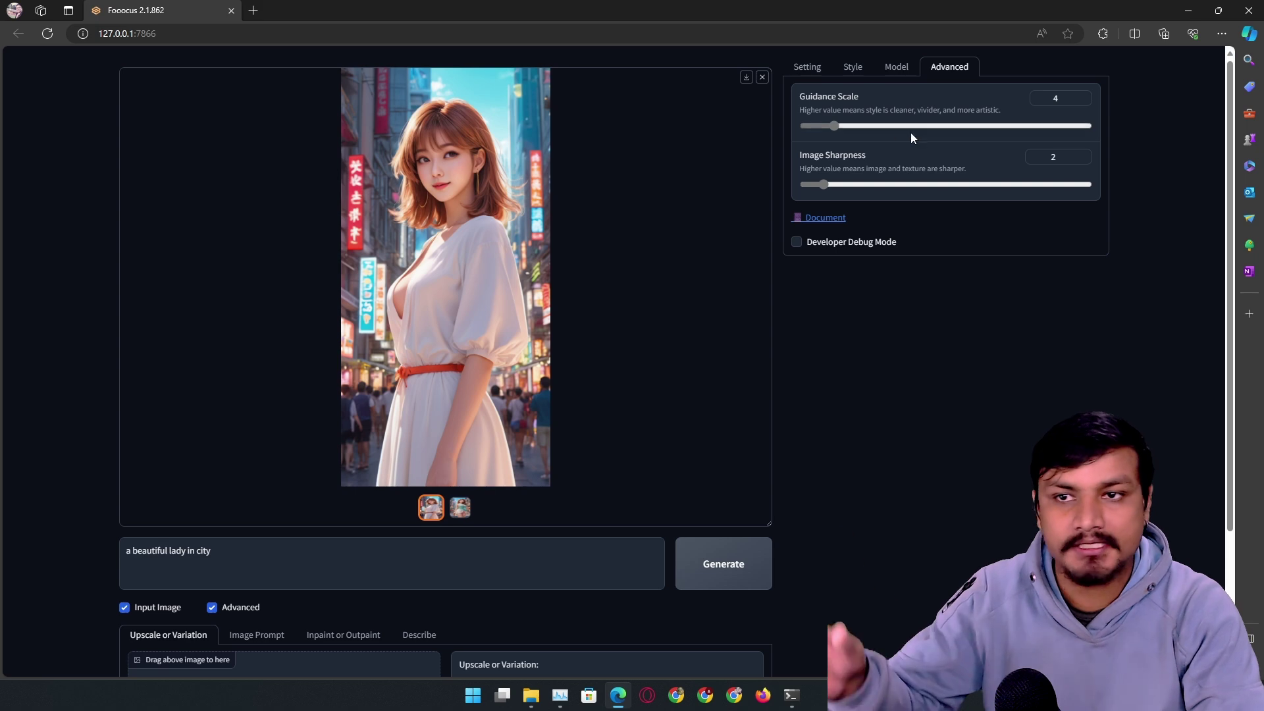
left_click(846, 245)
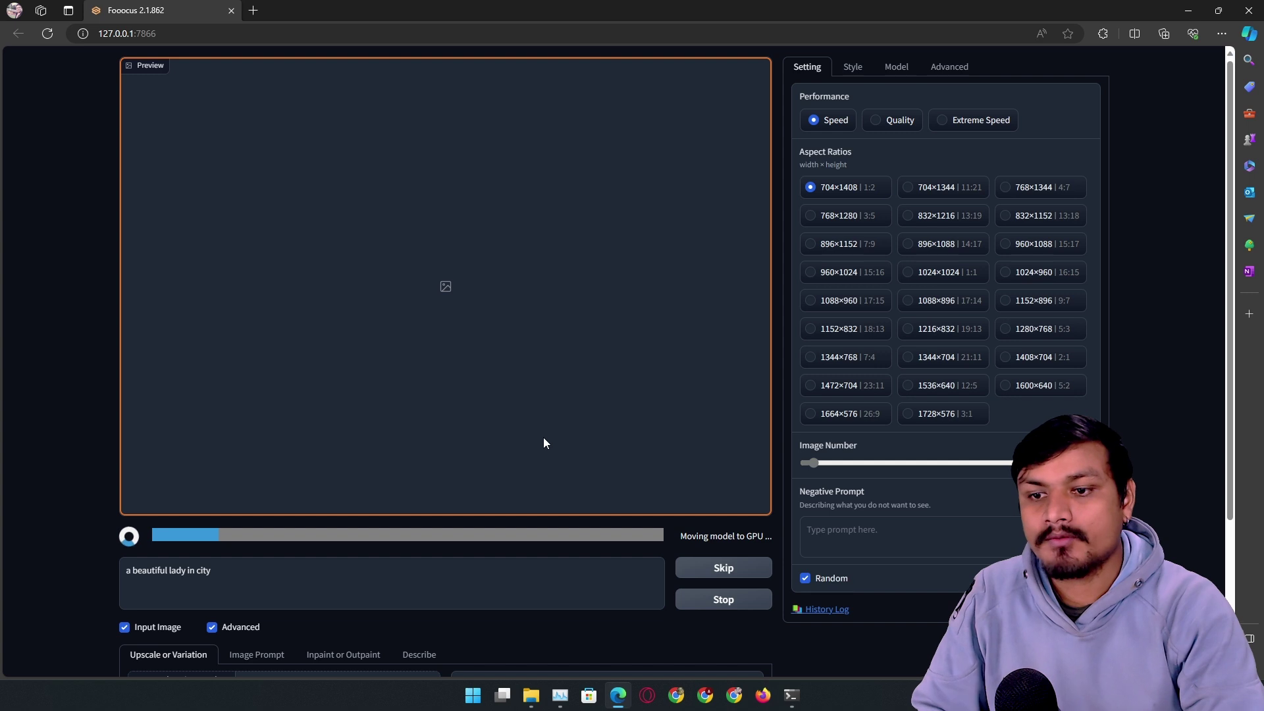
scroll(536, 444, "down", 3)
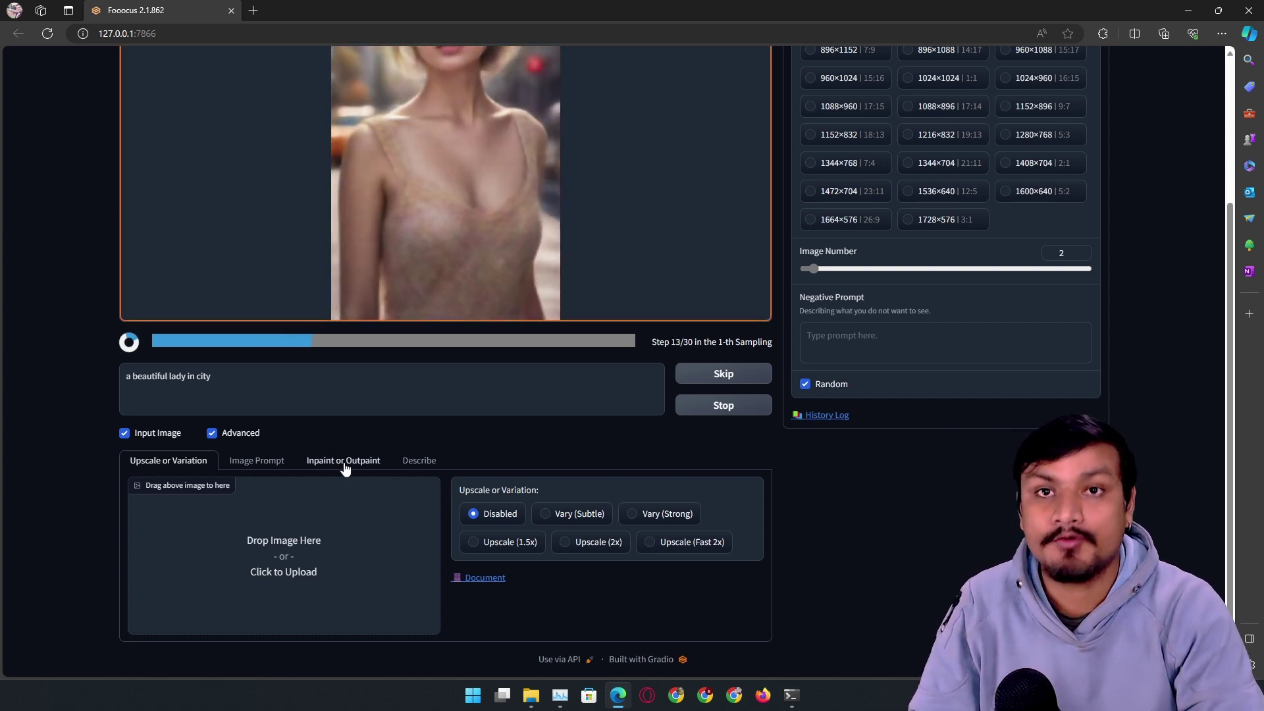
scroll(454, 447, "up", 3)
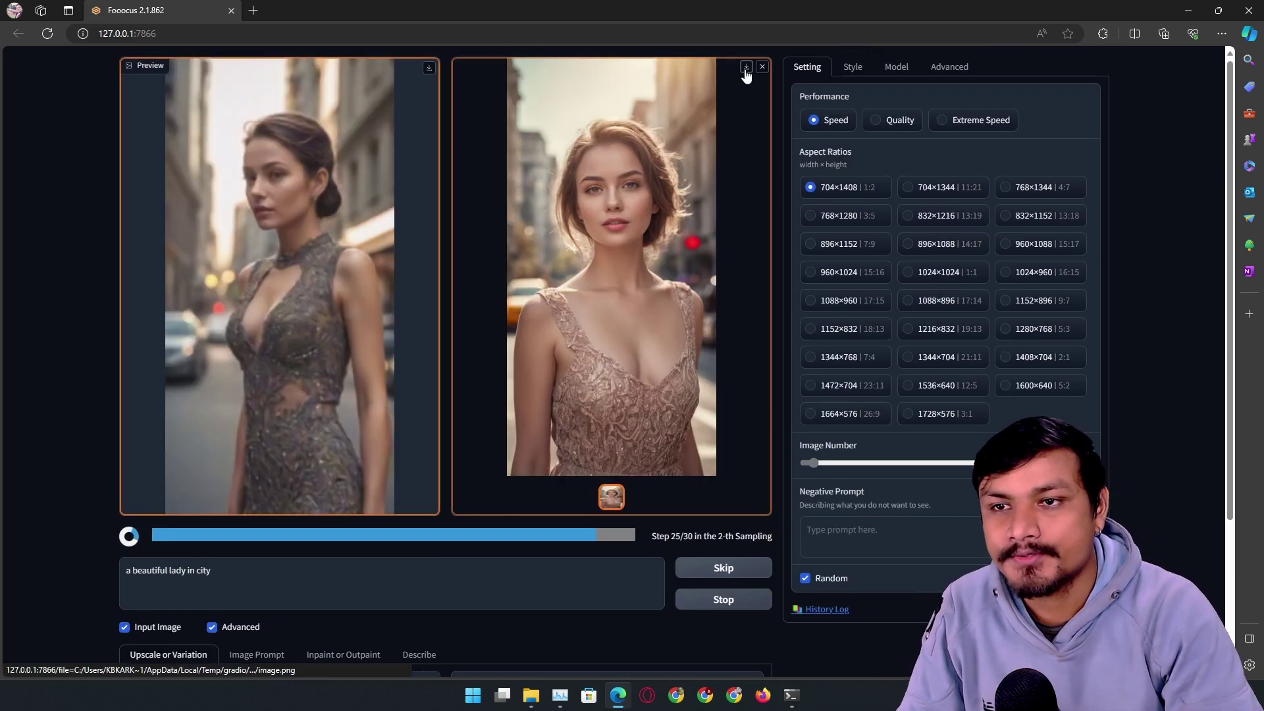
Step: Download the first finished image, load it as the Upscale or Variation input and select Vary (Subtle)
left_click(745, 68)
scroll(240, 523, "down", 3)
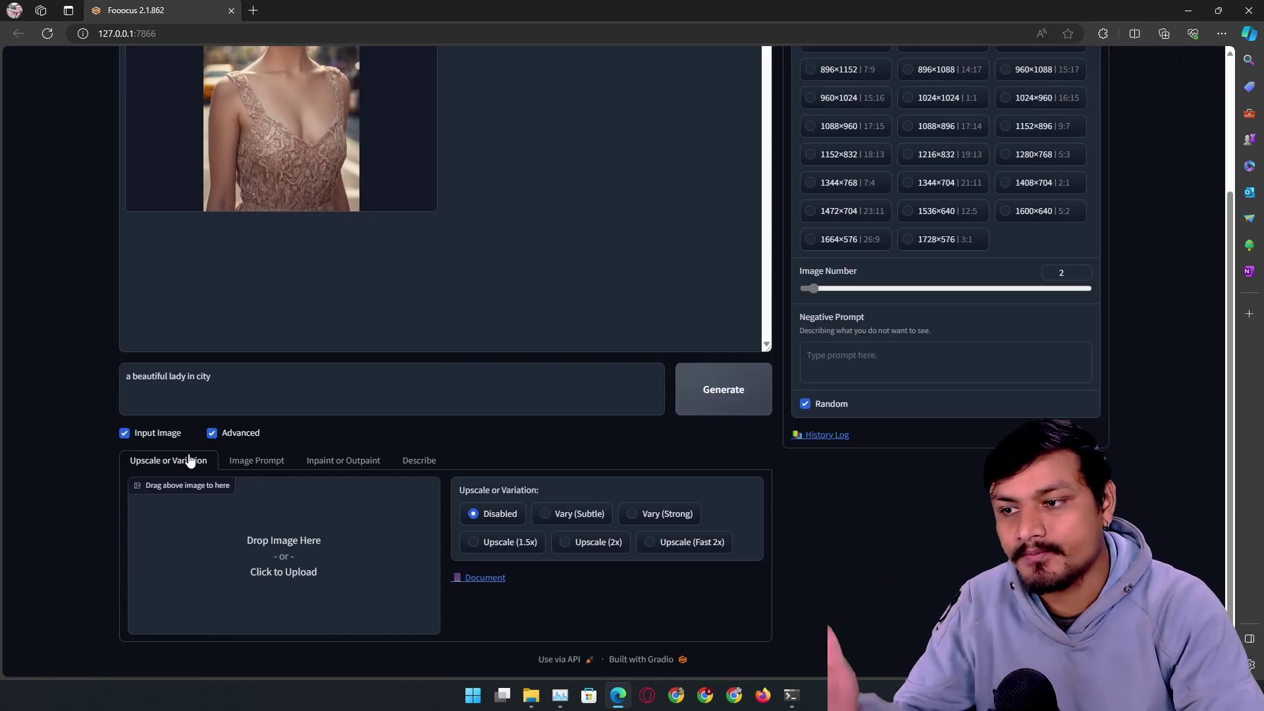
left_click(1220, 33)
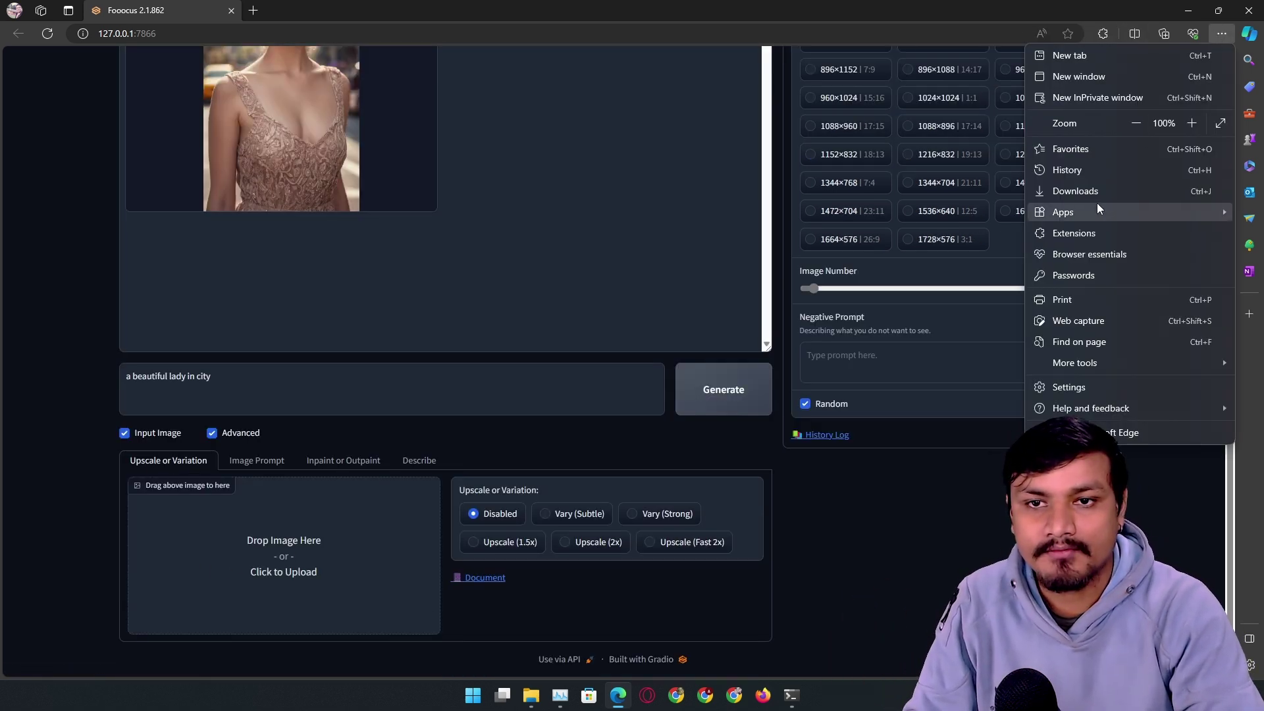
left_click(1094, 204)
left_click_drag(991, 84, 299, 547)
left_click(545, 513)
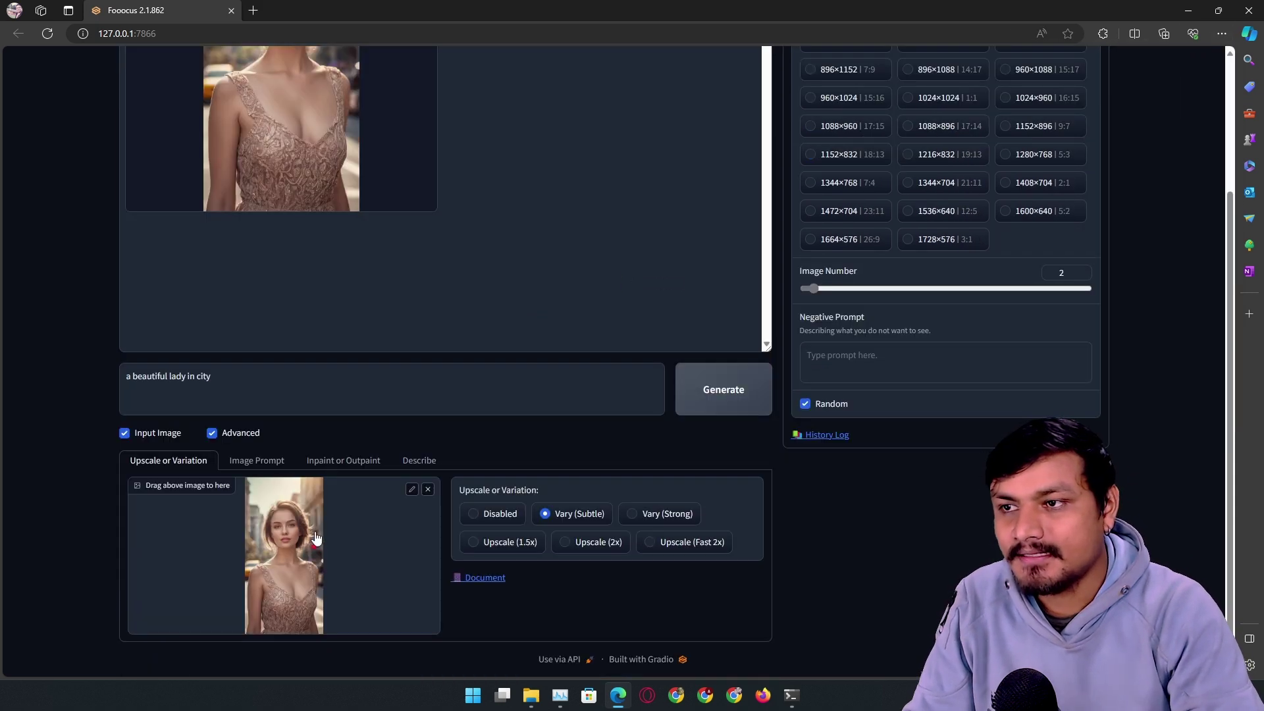
Step: Compare the input image with the original, replace the prompt with "smile" and generate subtle variations
scroll(316, 538, "up", 3)
scroll(479, 412, "down", 3)
scroll(327, 262, "up", 3)
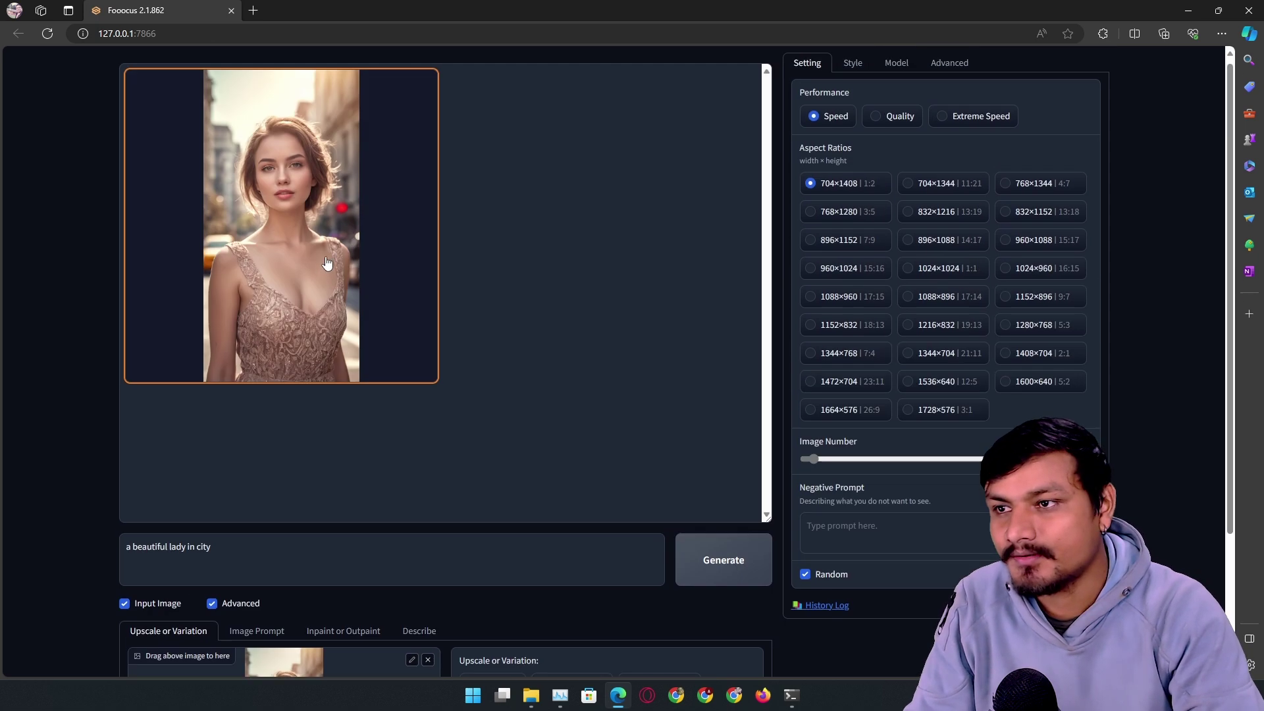
scroll(372, 482, "down", 3)
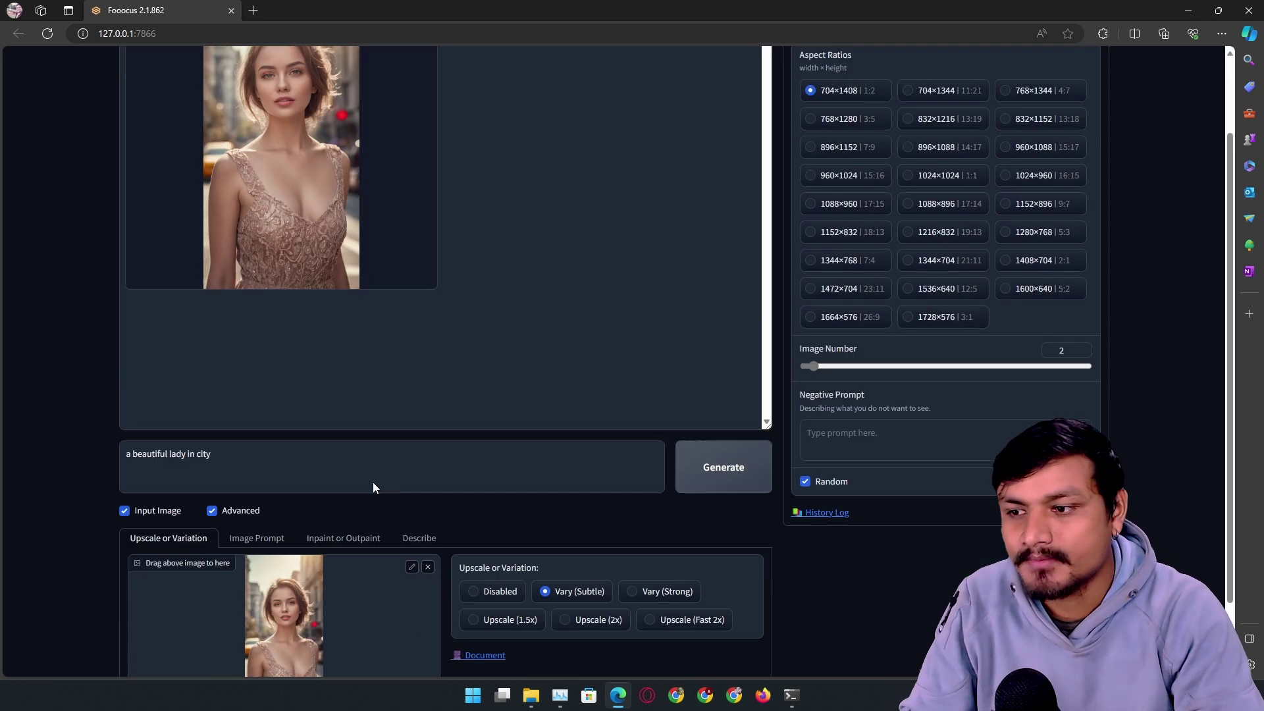
triple_click(302, 369)
type("smile")
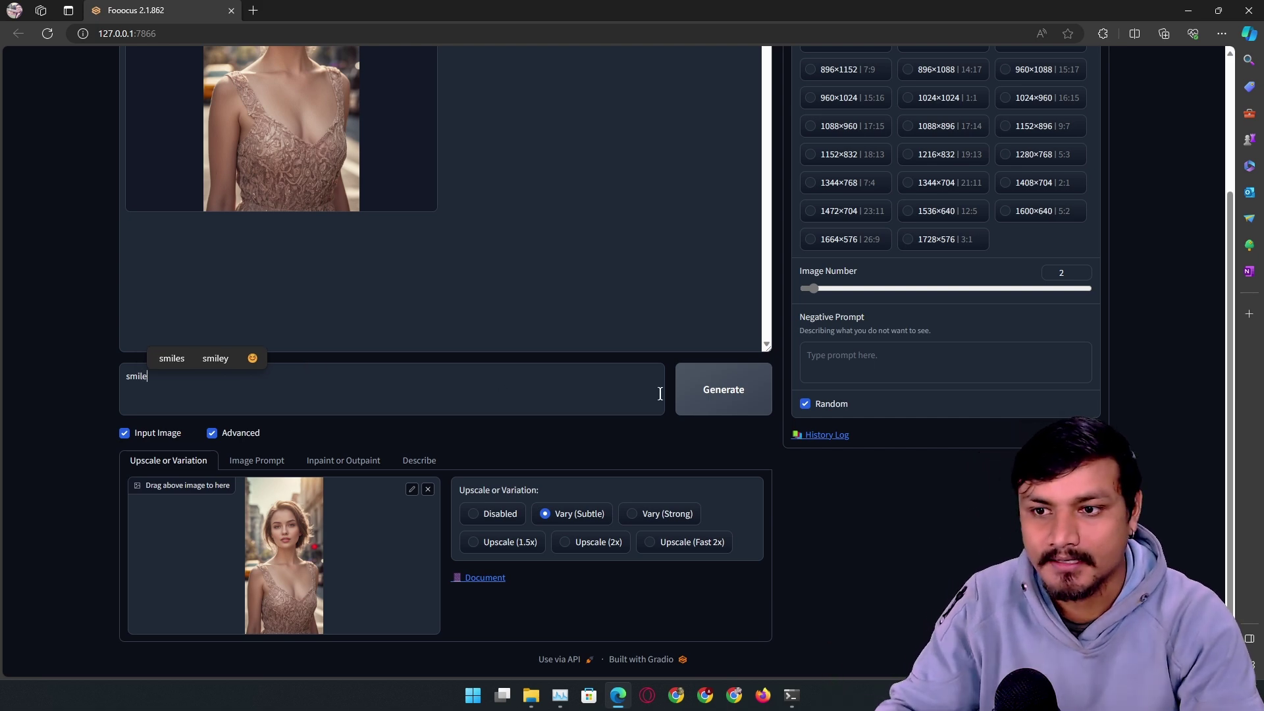
left_click(704, 395)
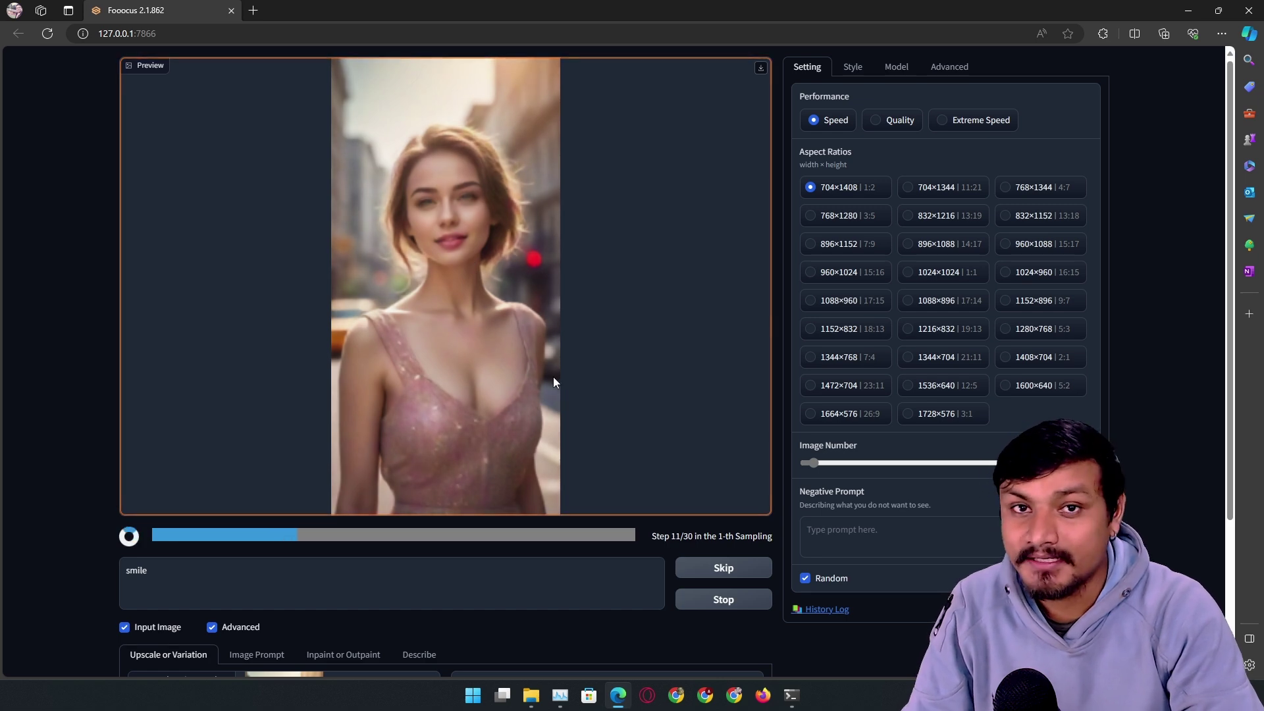
Step: Examine the generated variations against the input image, viewing the first one at full size
scroll(553, 377, "down", 3)
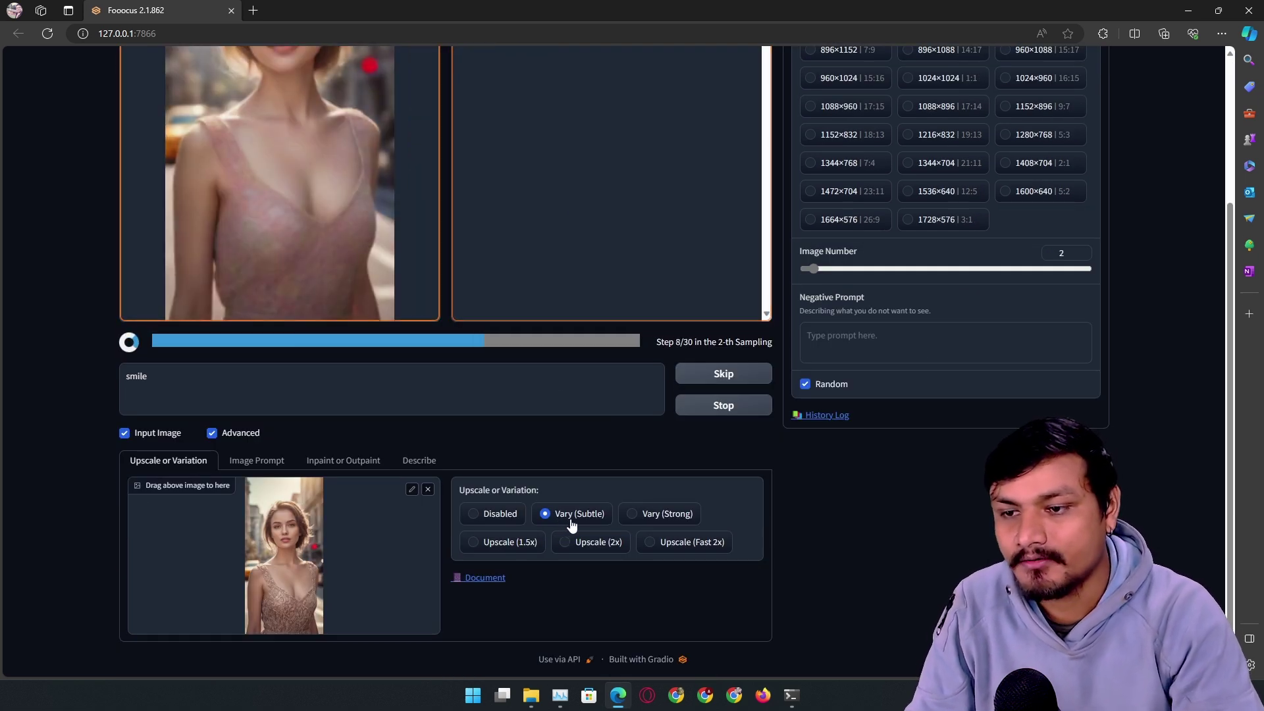
scroll(571, 524, "up", 3)
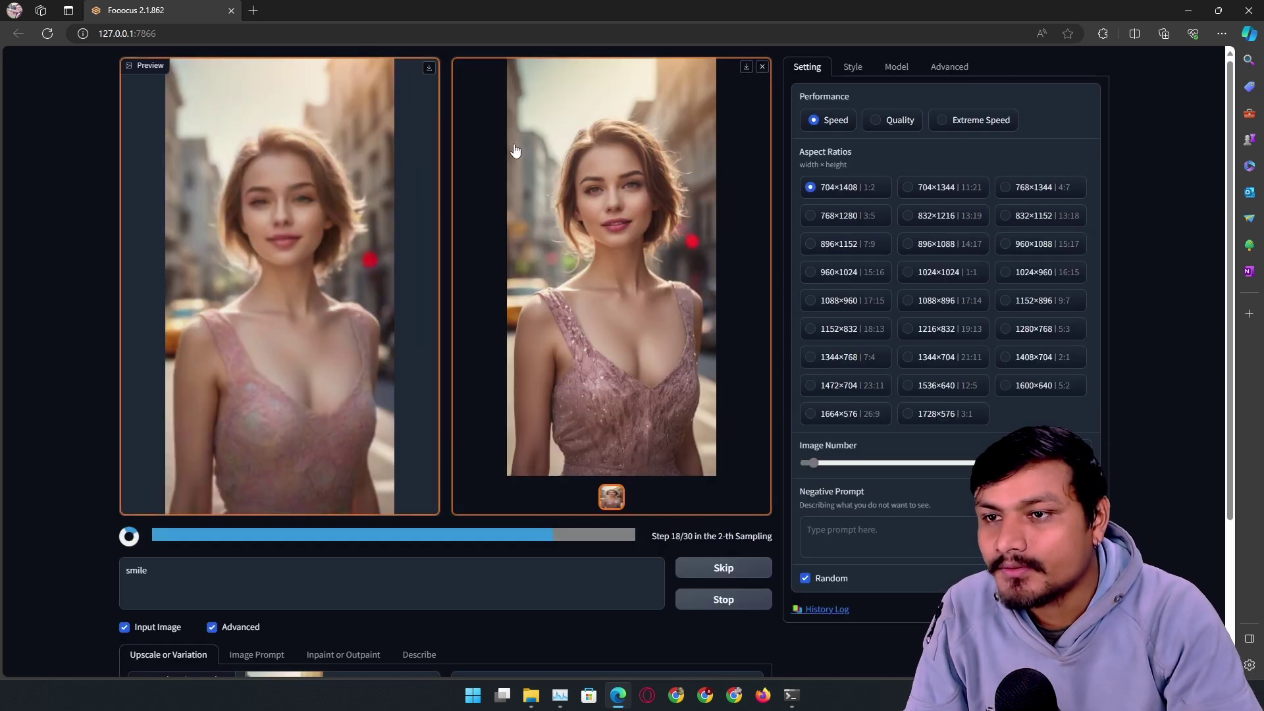
left_click(629, 228)
left_click(1197, 69)
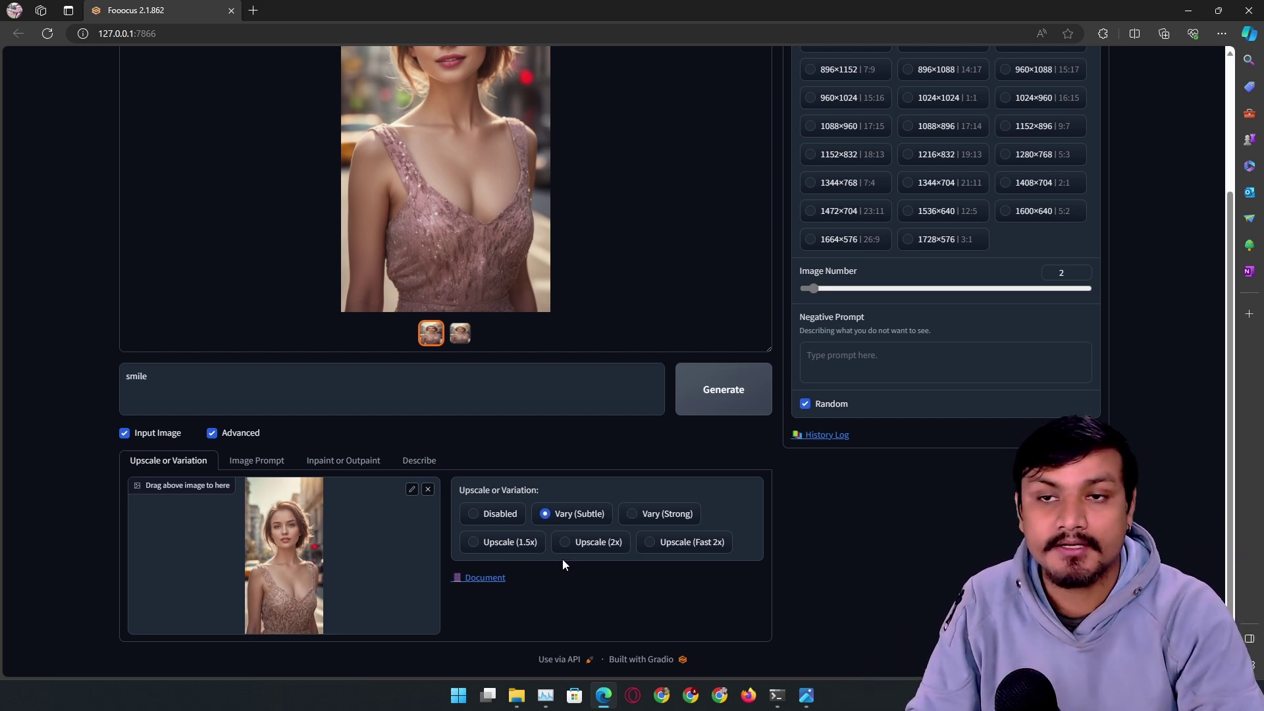
scroll(526, 514, "up", 3)
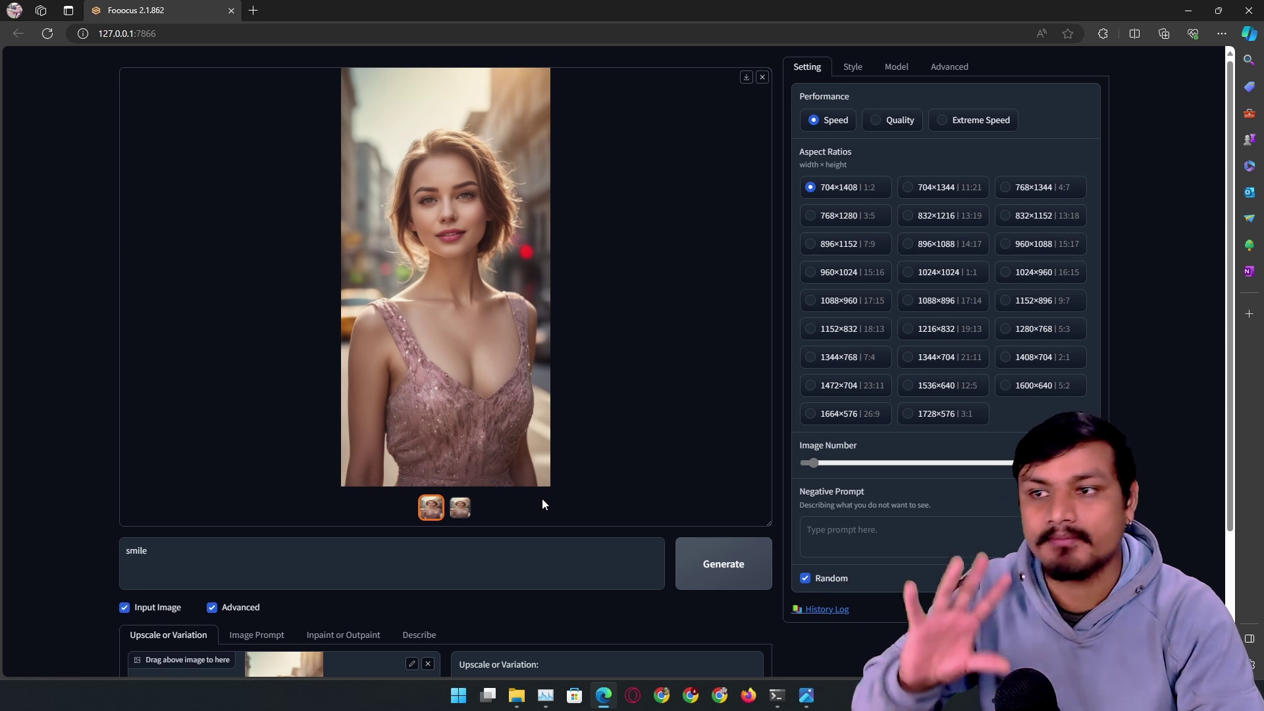
scroll(573, 461, "down", 3)
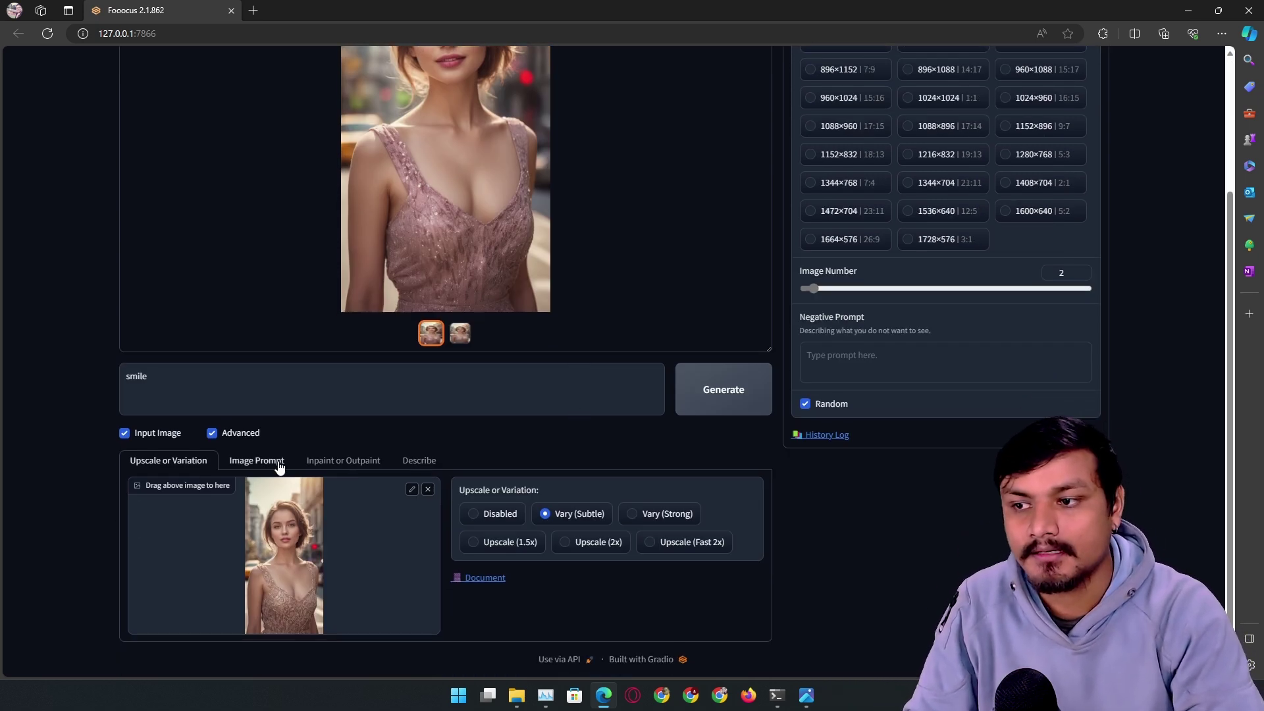
Step: Load the original portrait as the first Image Prompt input and enable the Advanced options for the image prompts
left_click(280, 464)
scroll(333, 457, "down", 5)
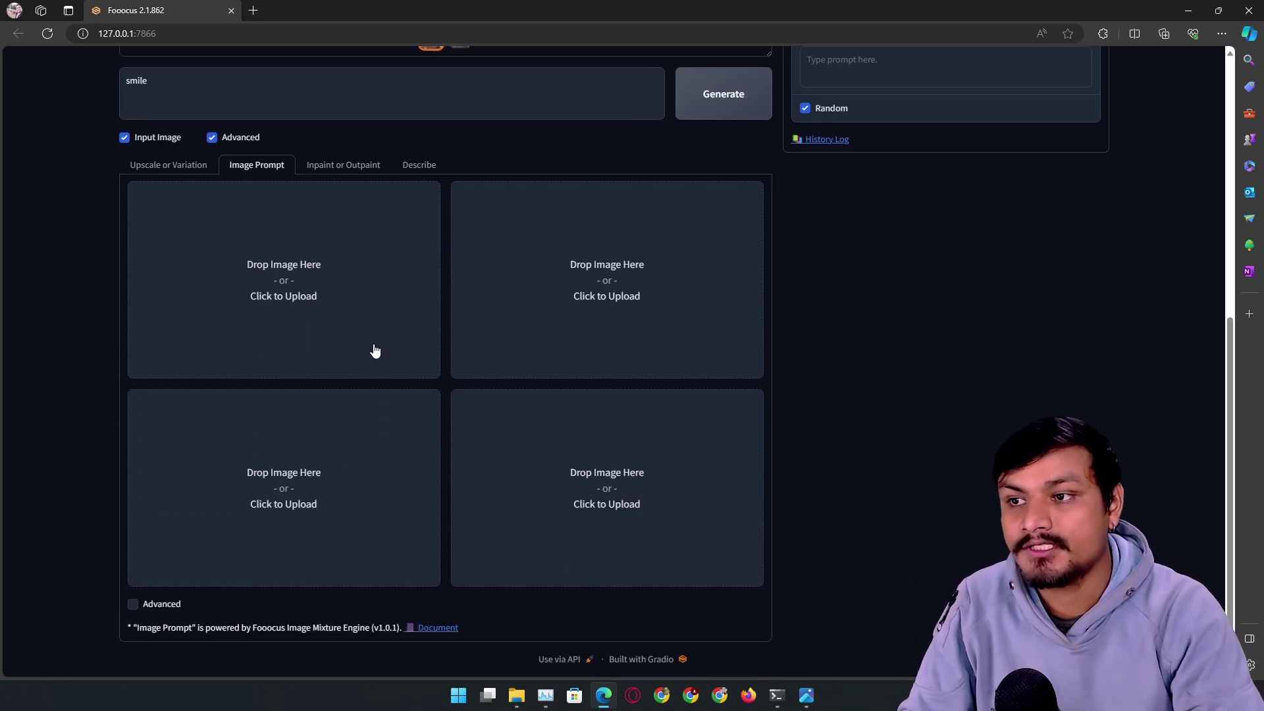
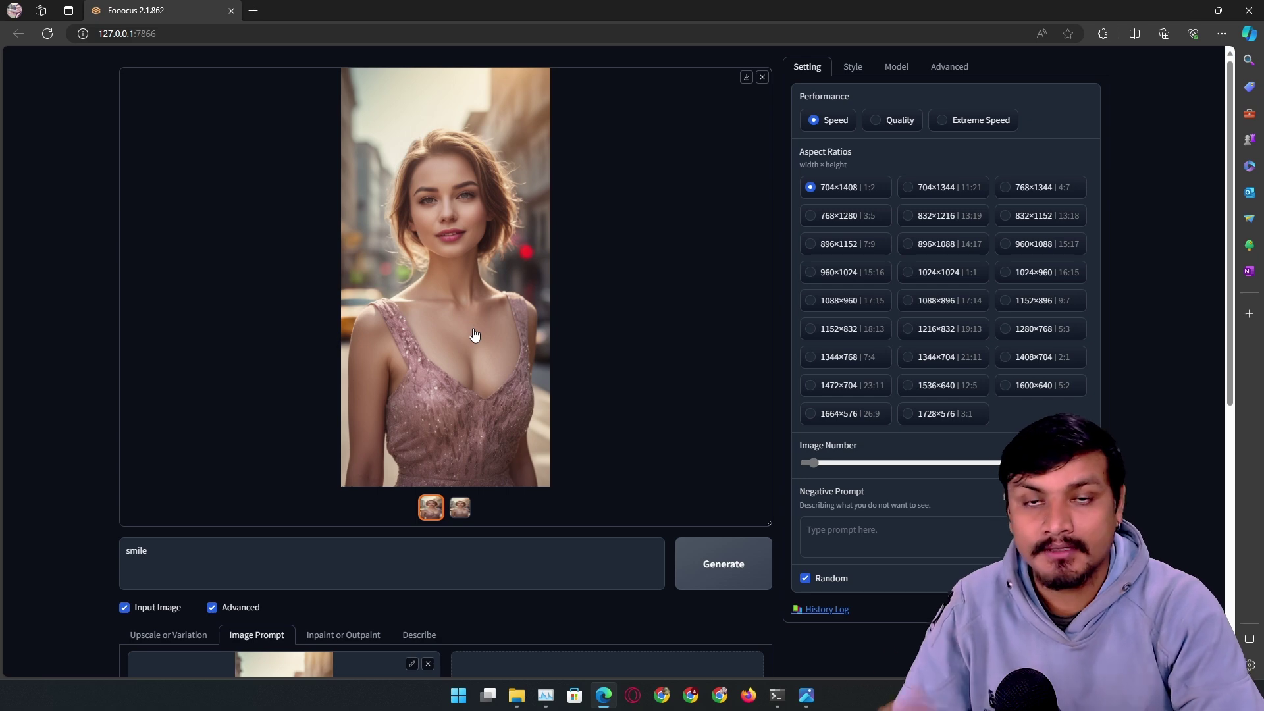
scroll(437, 445, "down", 4)
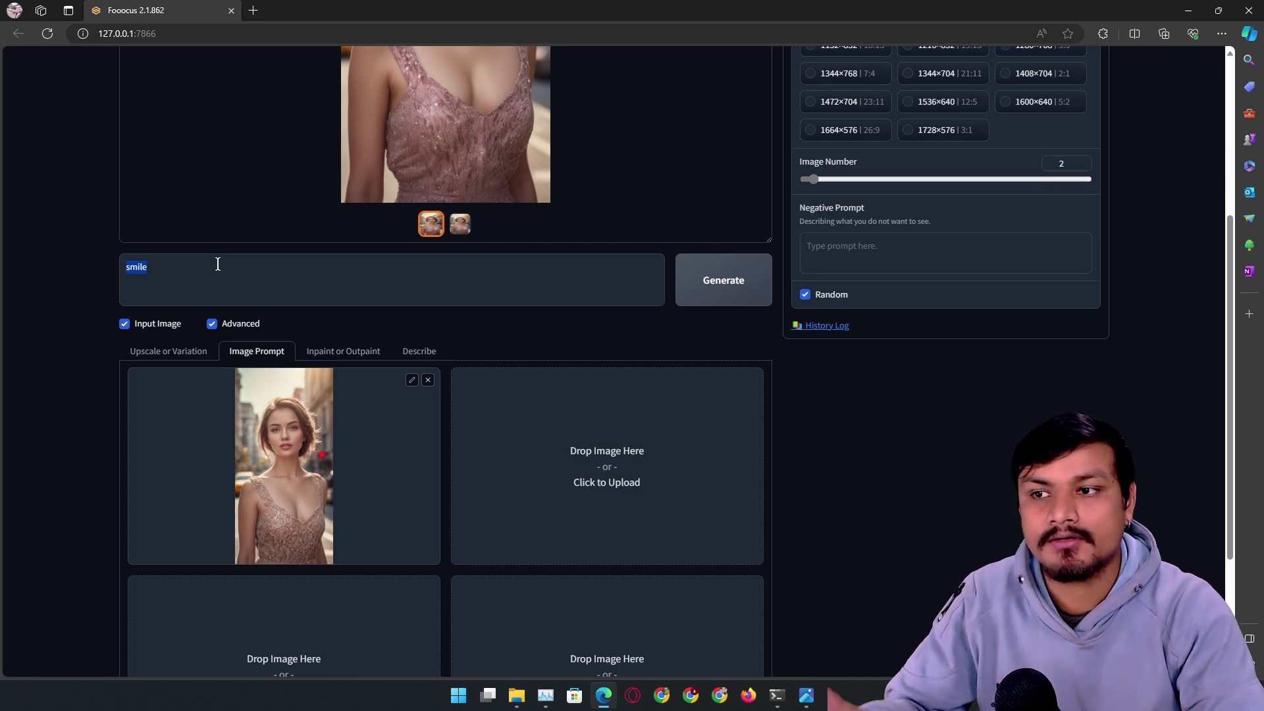
scroll(401, 411, "down", 3)
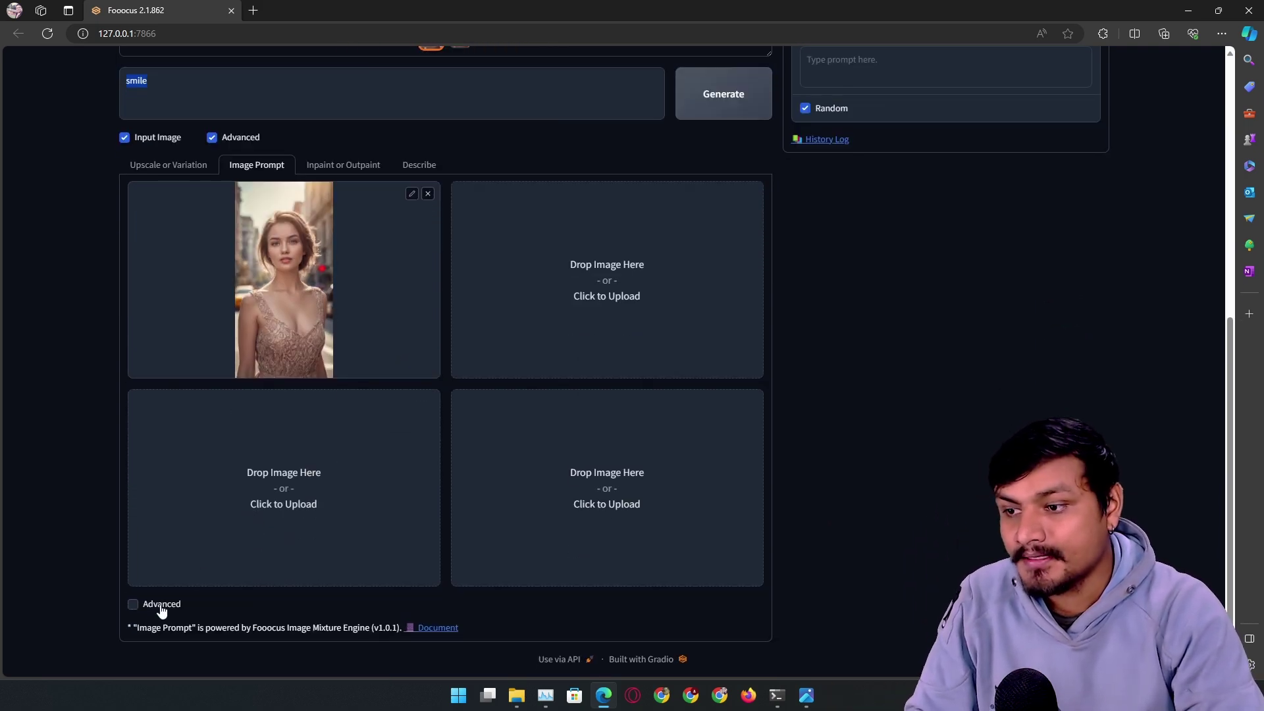
left_click(134, 604)
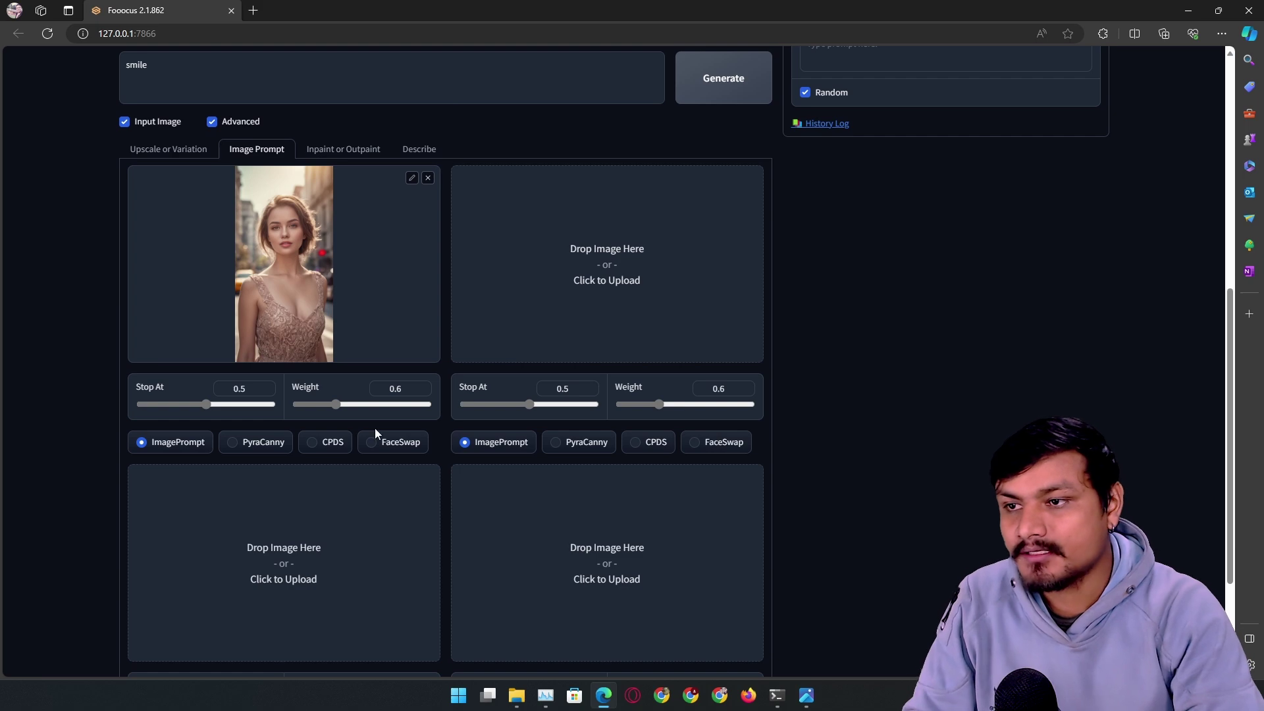
scroll(374, 428, "up", 3)
scroll(366, 433, "down", 3)
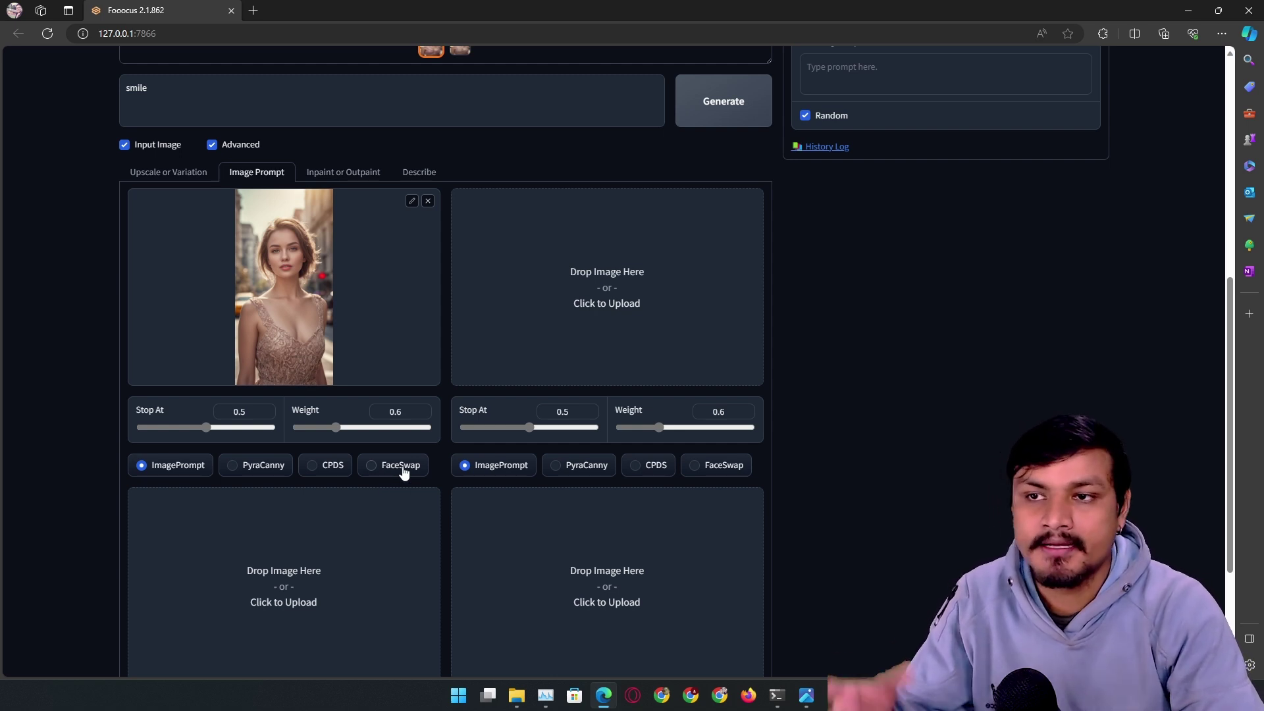
Step: Set the first image prompt, the portrait, to the FaceSwap method
scroll(403, 472, "up", 7)
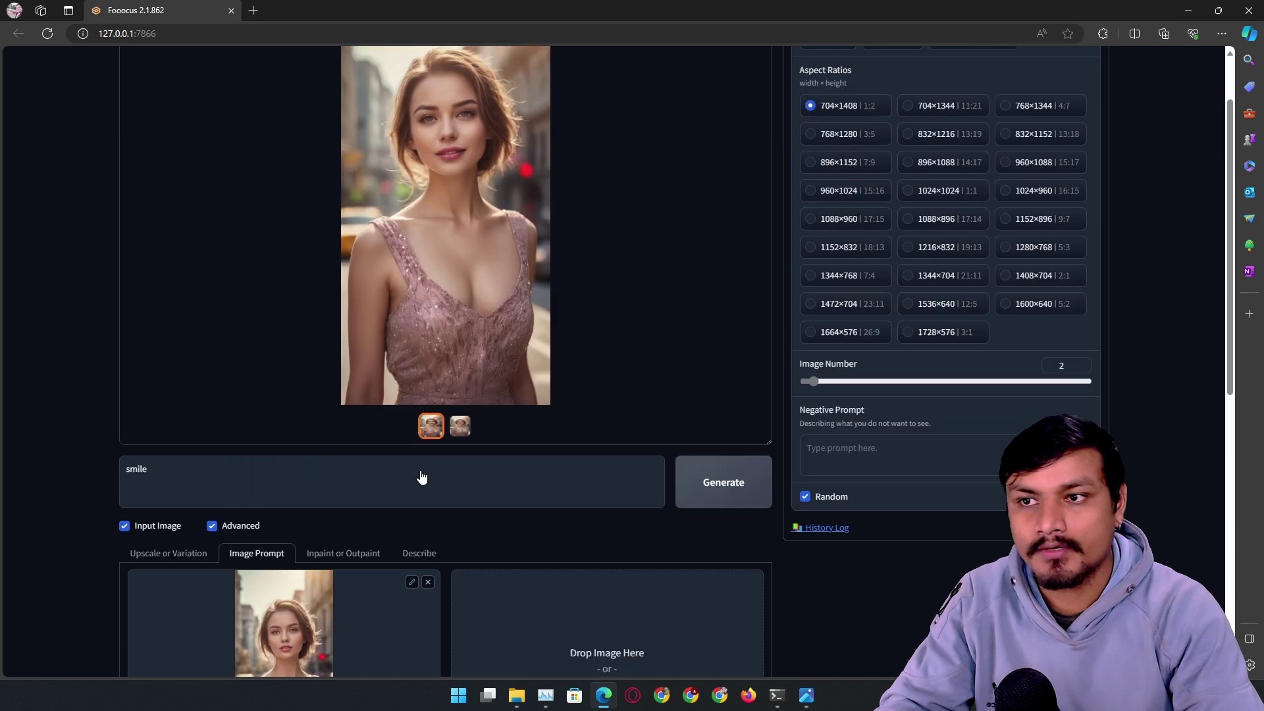
left_click_drag(219, 546, 73, 543)
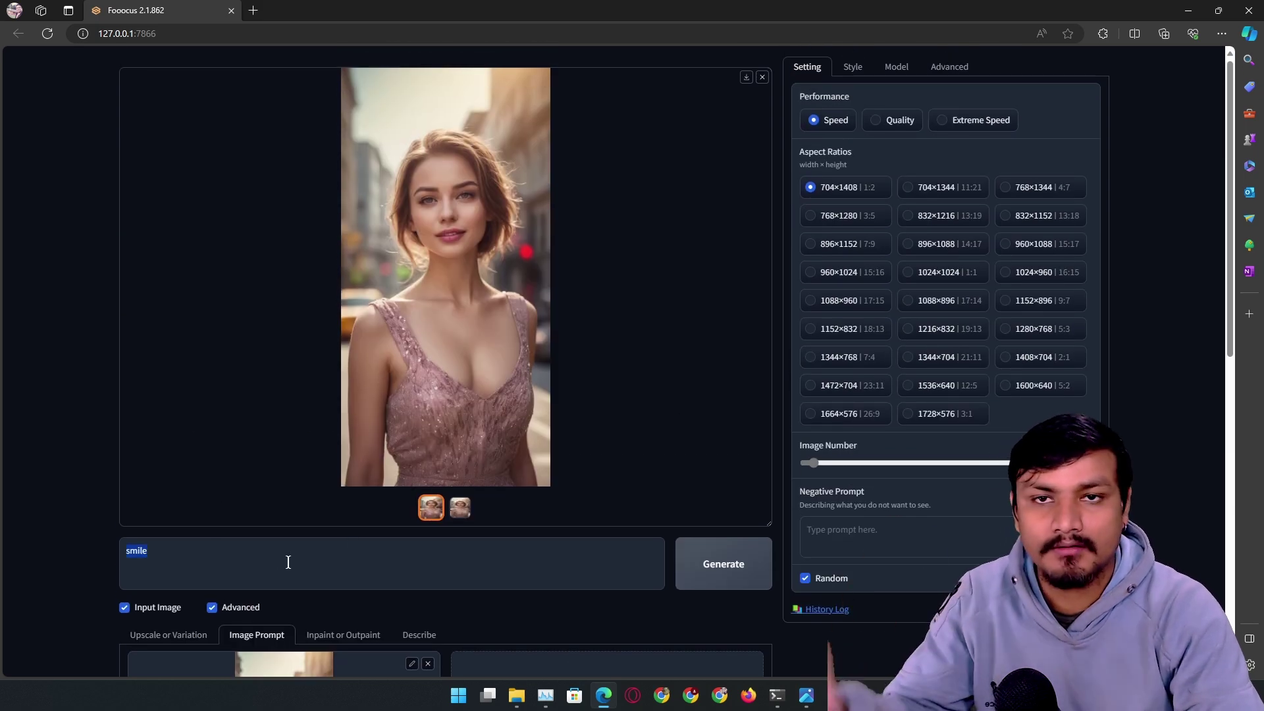
scroll(452, 511, "down", 7)
left_click(603, 300)
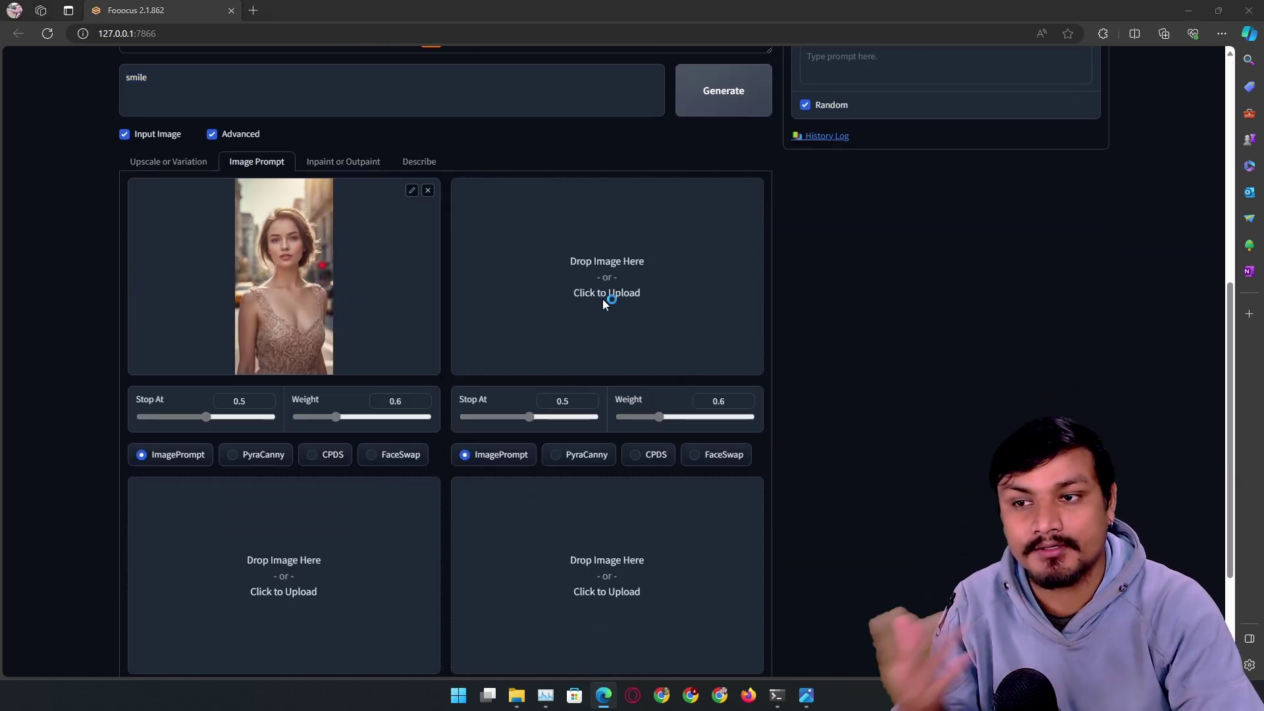
left_click(586, 334)
scroll(283, 372, "down", 1)
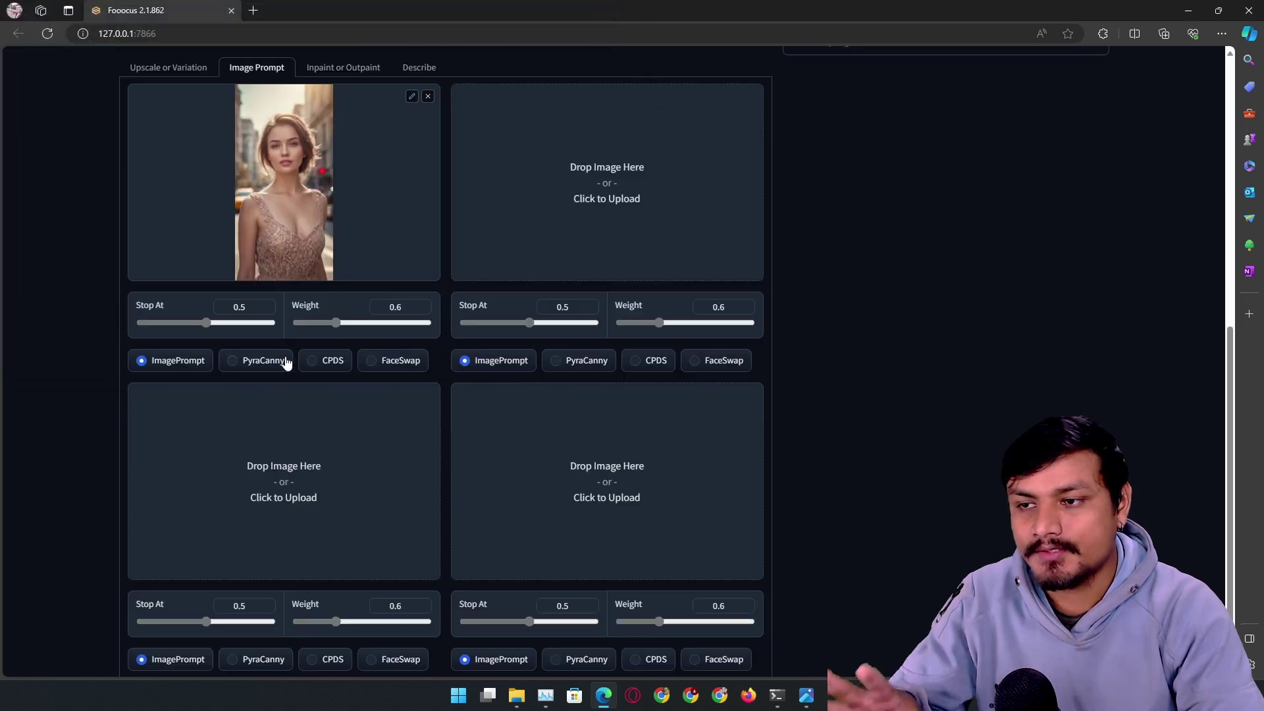
left_click(383, 363)
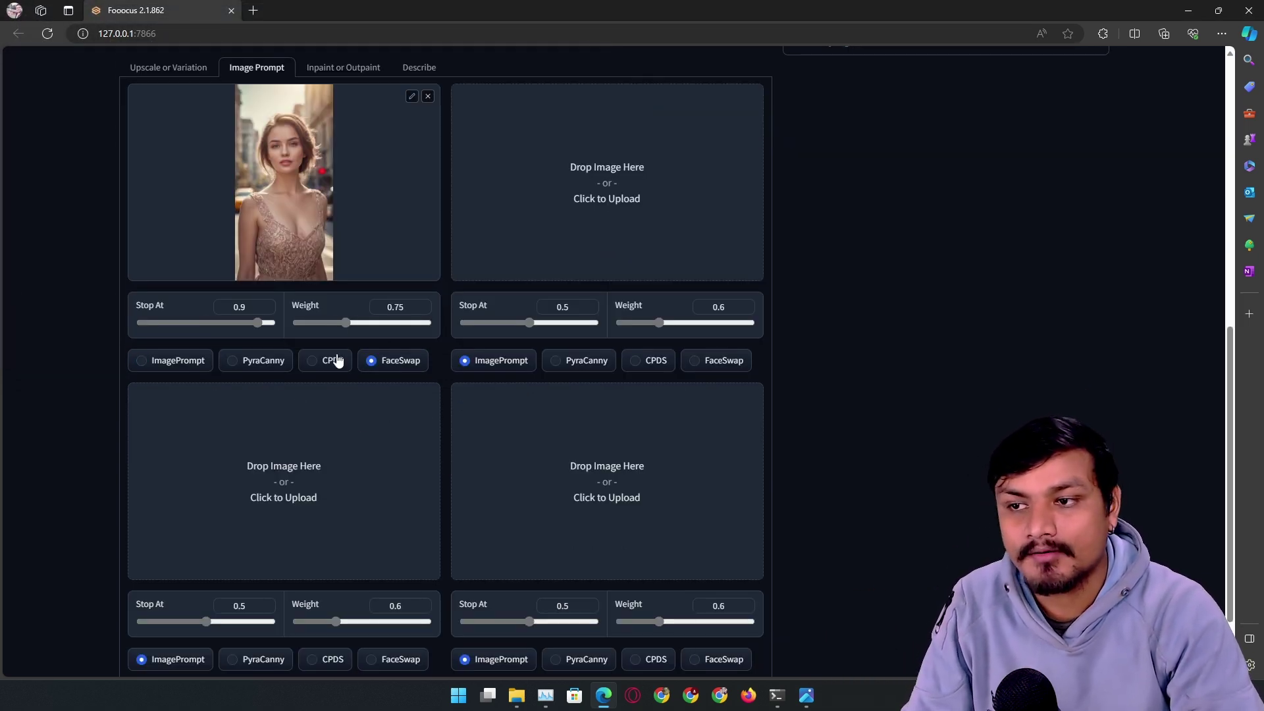
Step: Replace the prompt with "a beautiful lady in red dress, landscape"
scroll(373, 400, "up", 8)
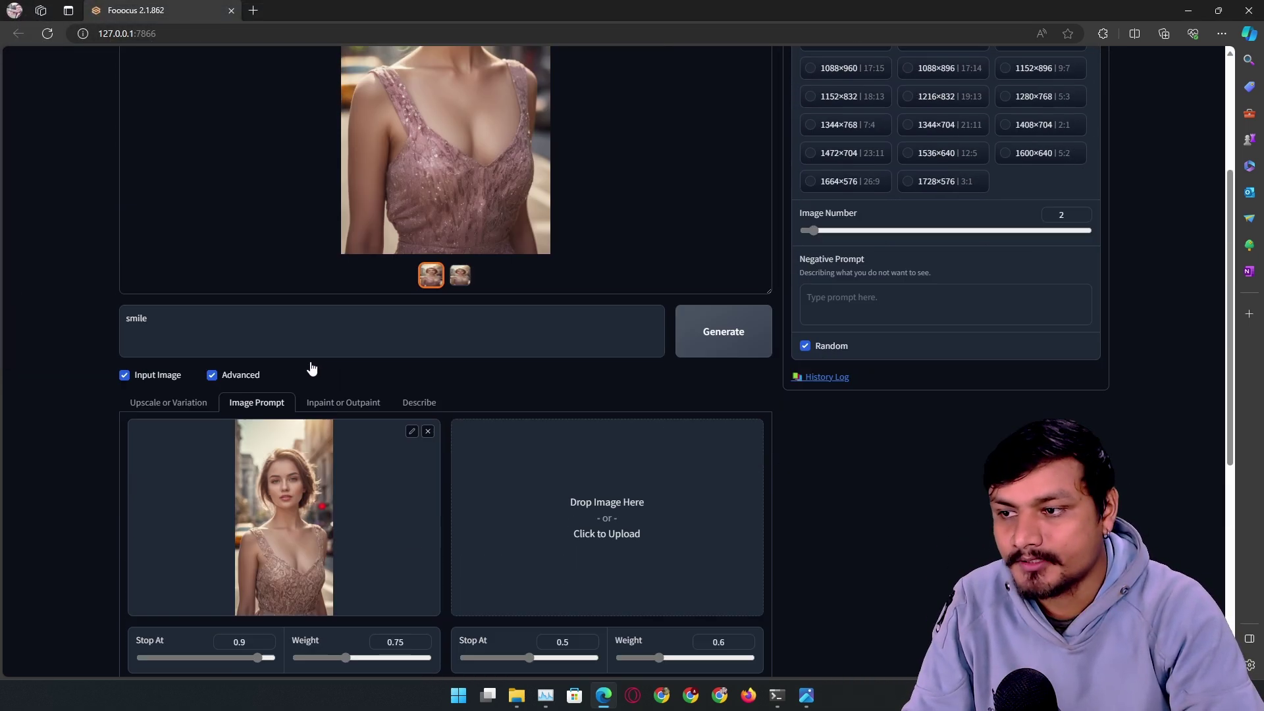
double_click(156, 538)
key("BackSpace")
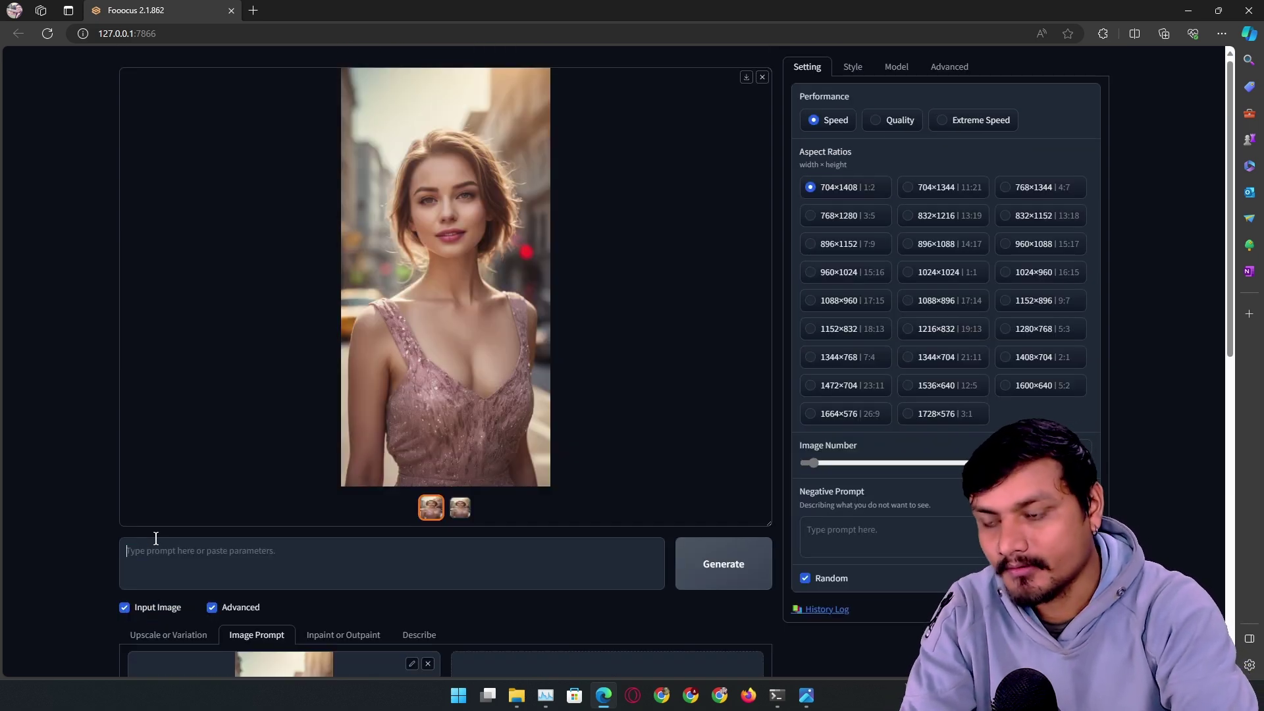
key("ctrl+z")
scroll(156, 539, "down", 4)
scroll(491, 393, "up", 4)
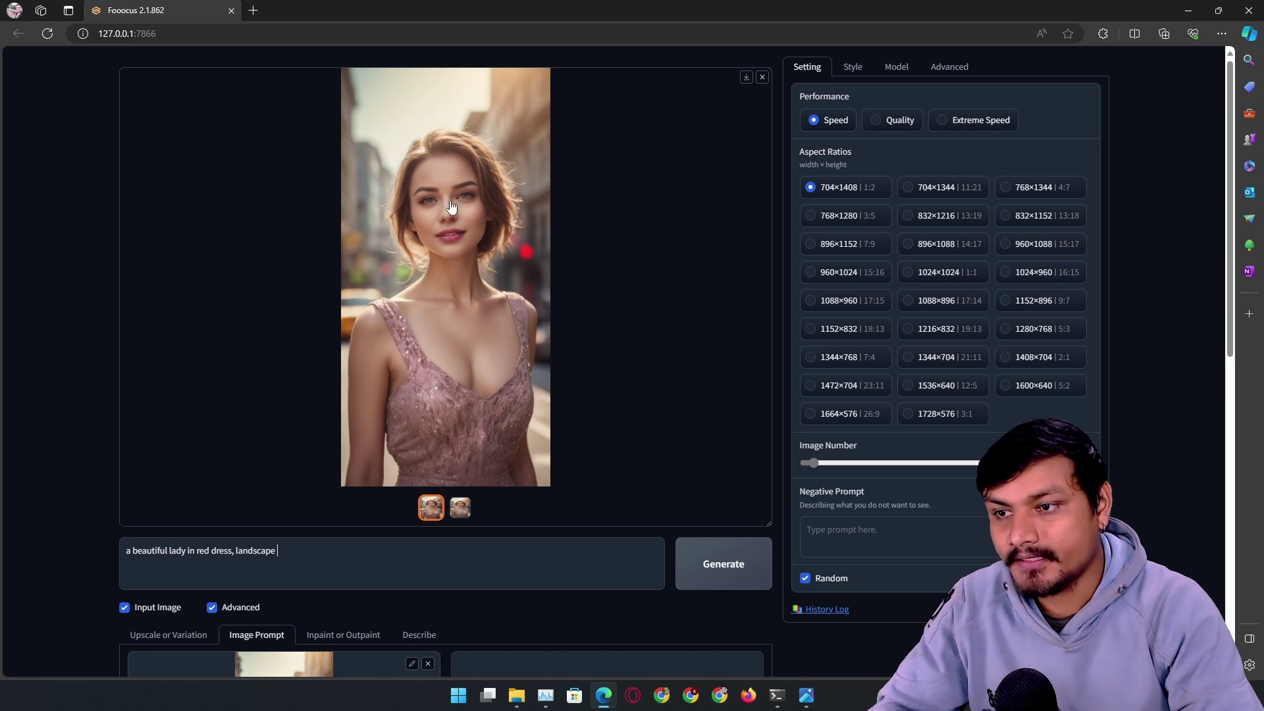
scroll(389, 347, "down", 3)
scroll(301, 556, "up", 3)
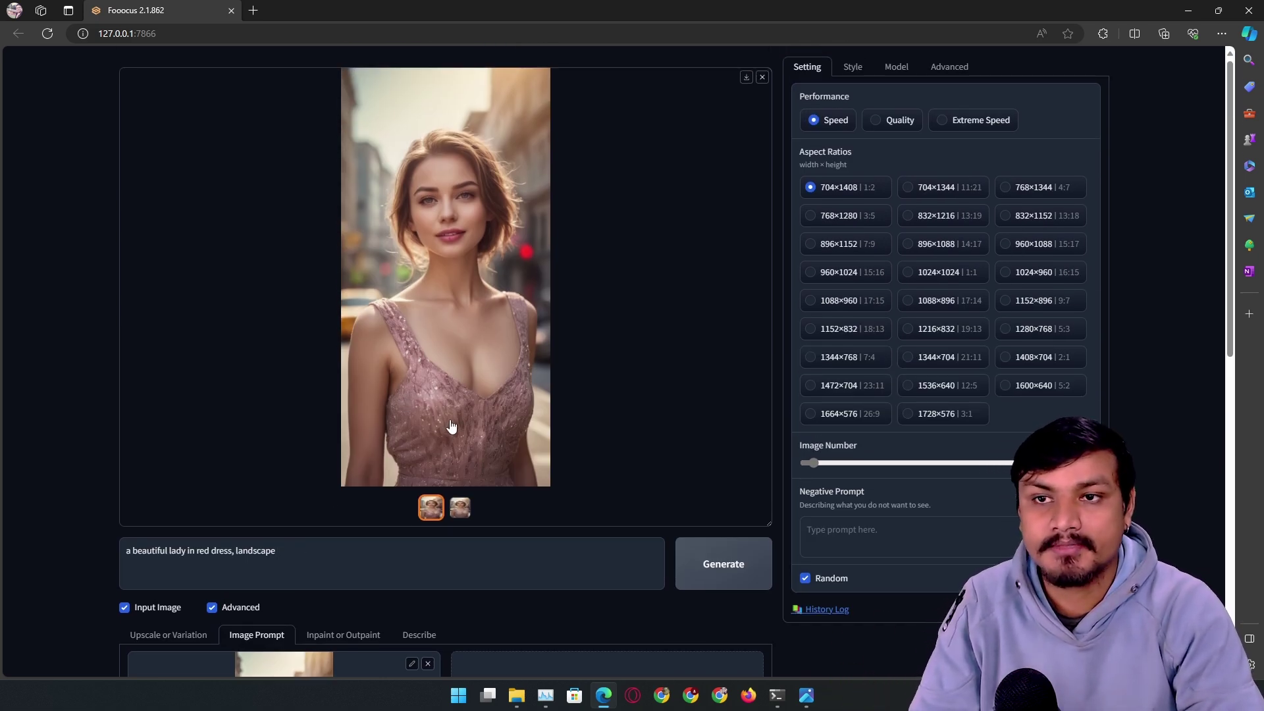
Step: Check the FaceSwap setting against the prompt and generate the face-swapped images
scroll(424, 481, "down", 3)
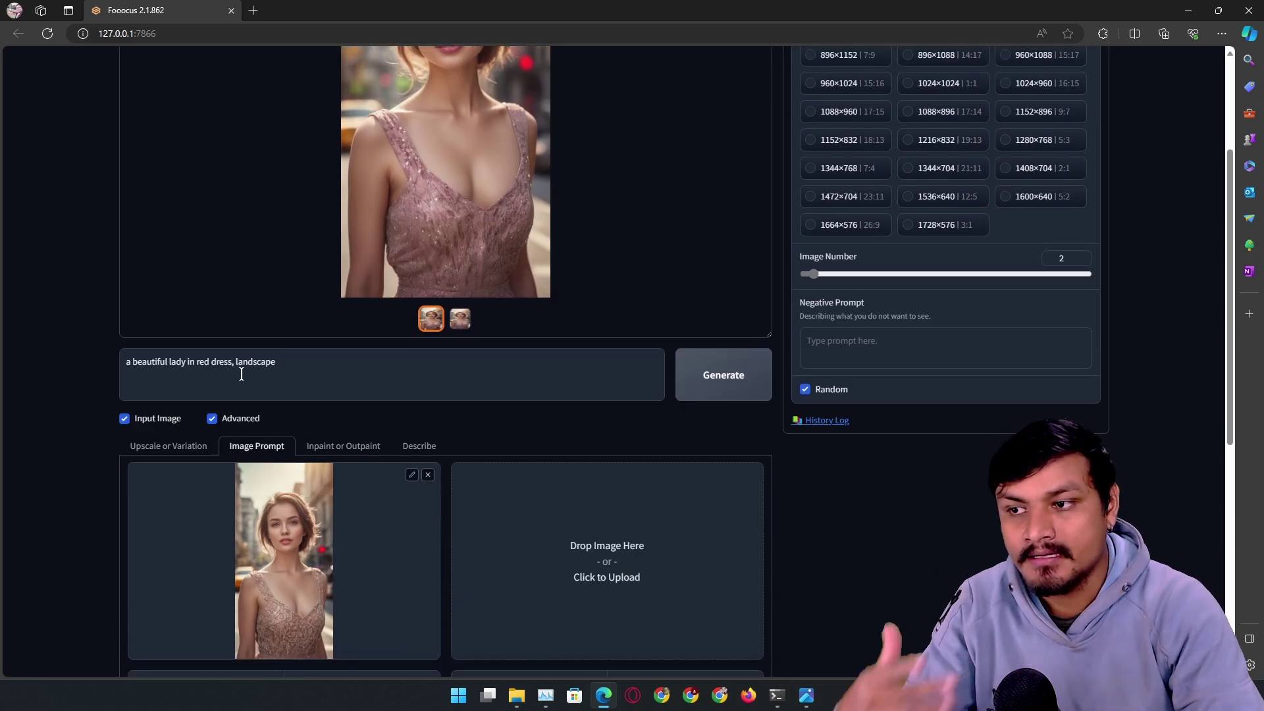
scroll(395, 382, "down", 2)
scroll(326, 442, "down", 3)
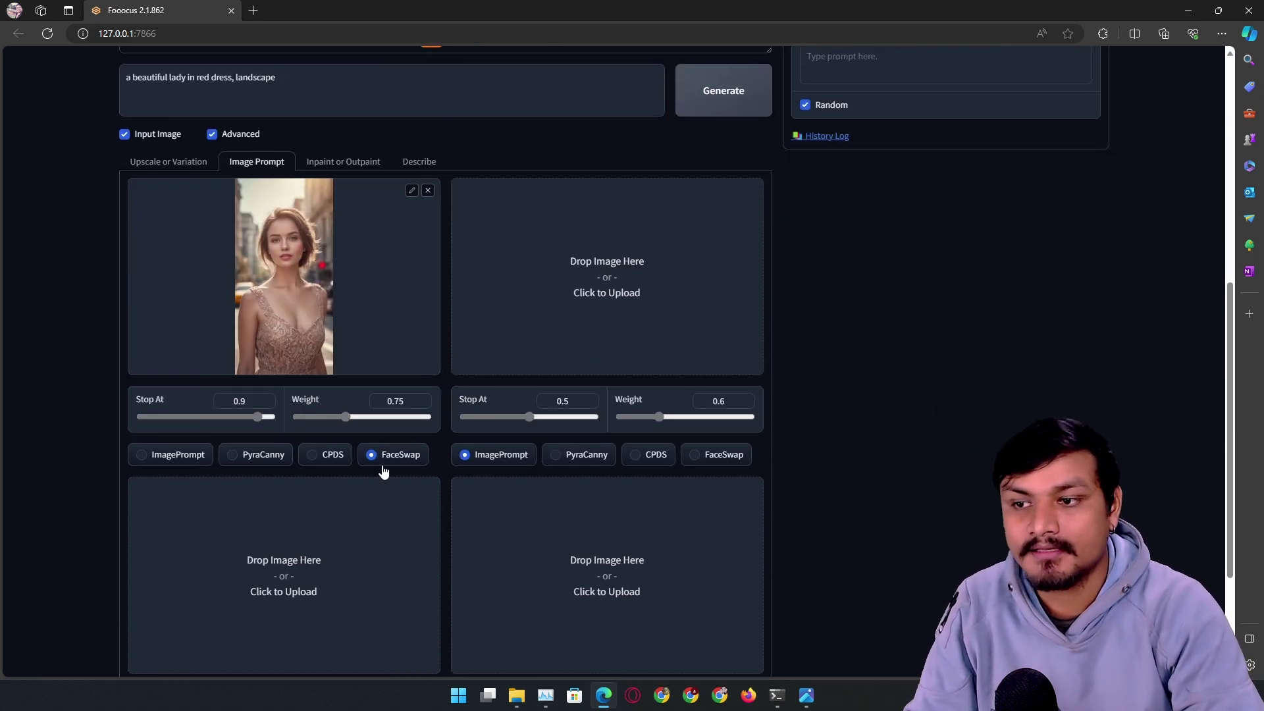
scroll(618, 305, "up", 6)
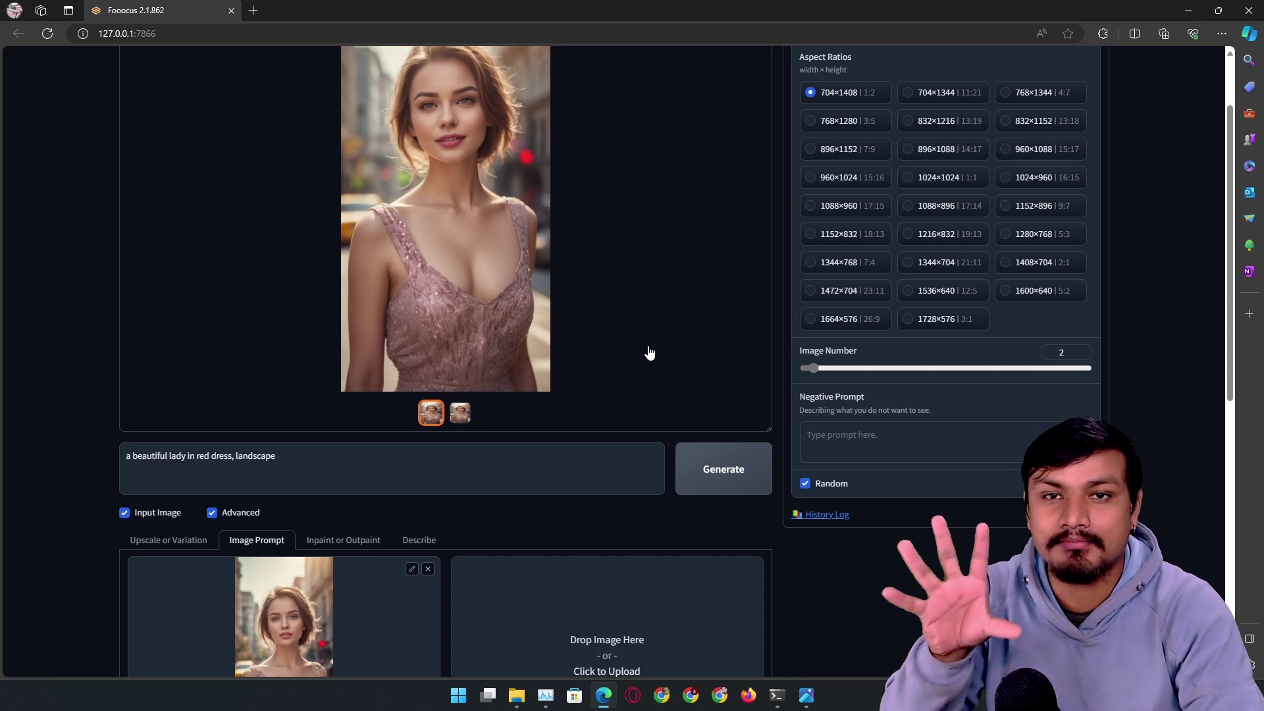
scroll(632, 485, "up", 1)
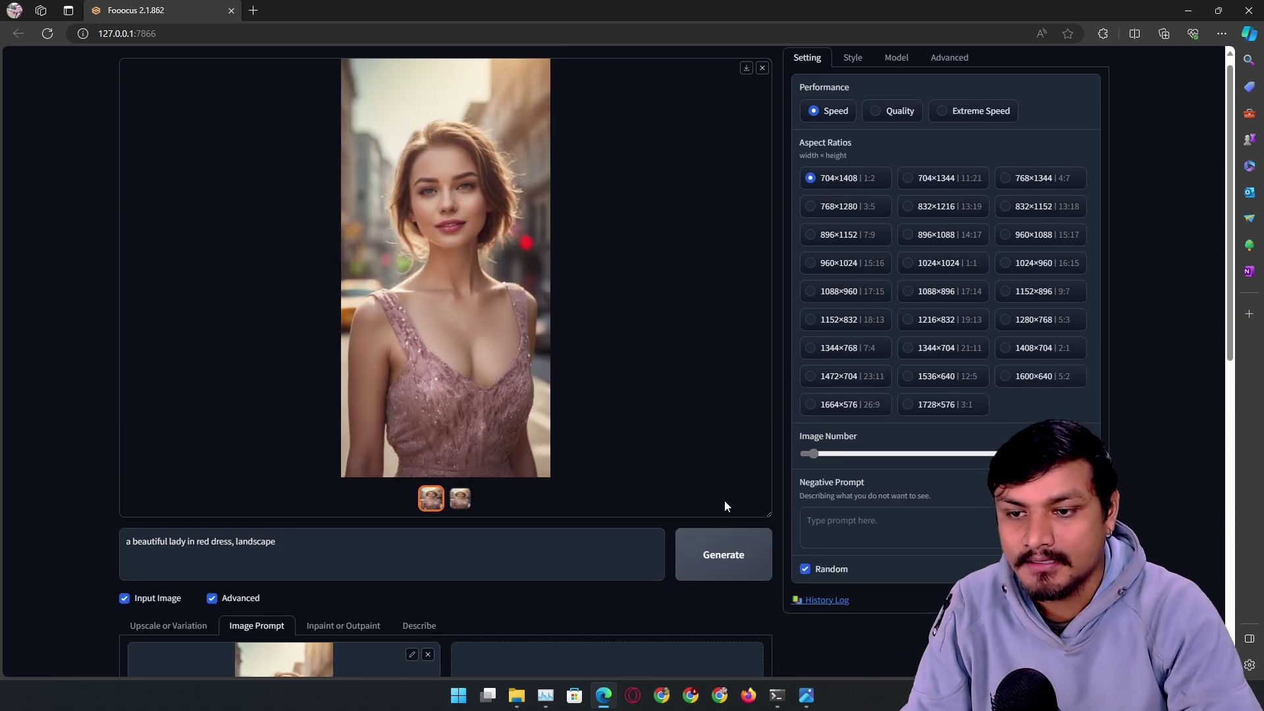
scroll(728, 461, "down", 3)
left_click(727, 389)
scroll(559, 444, "up", 3)
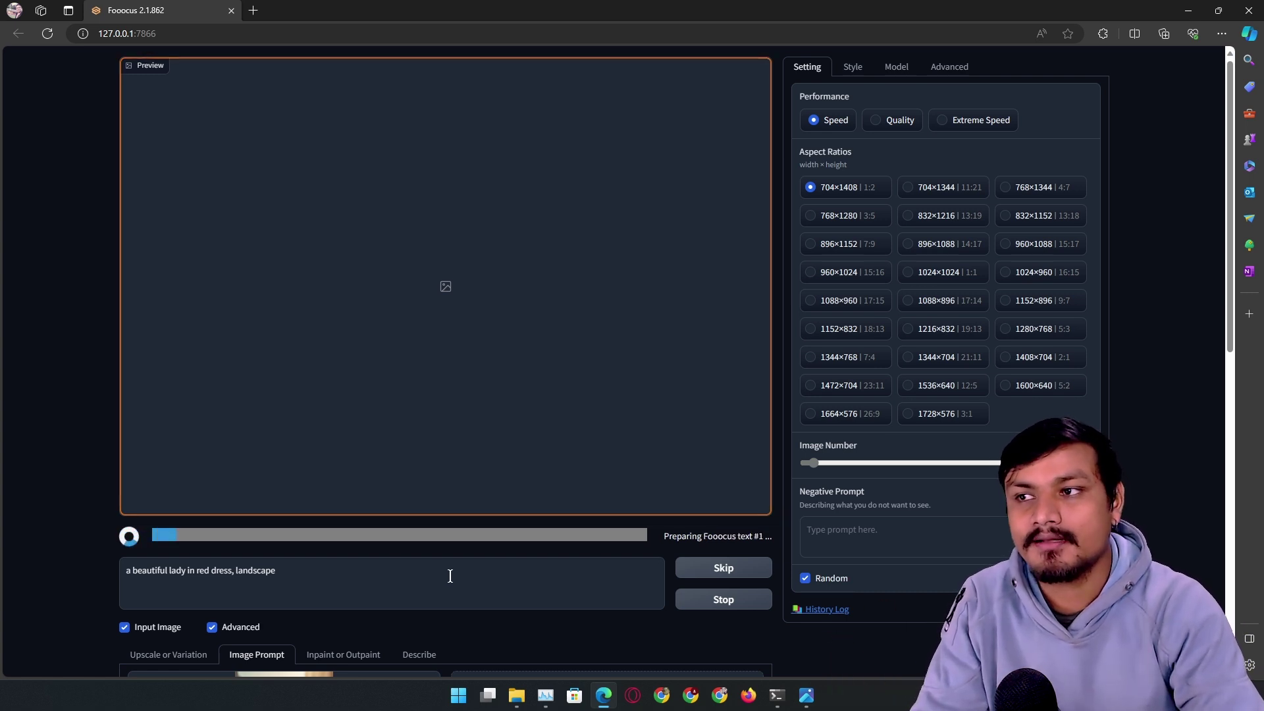
Step: Examine the Stop At and Weight settings of the image prompts and compare the generated faces with the input portrait
scroll(340, 353, "down", 8)
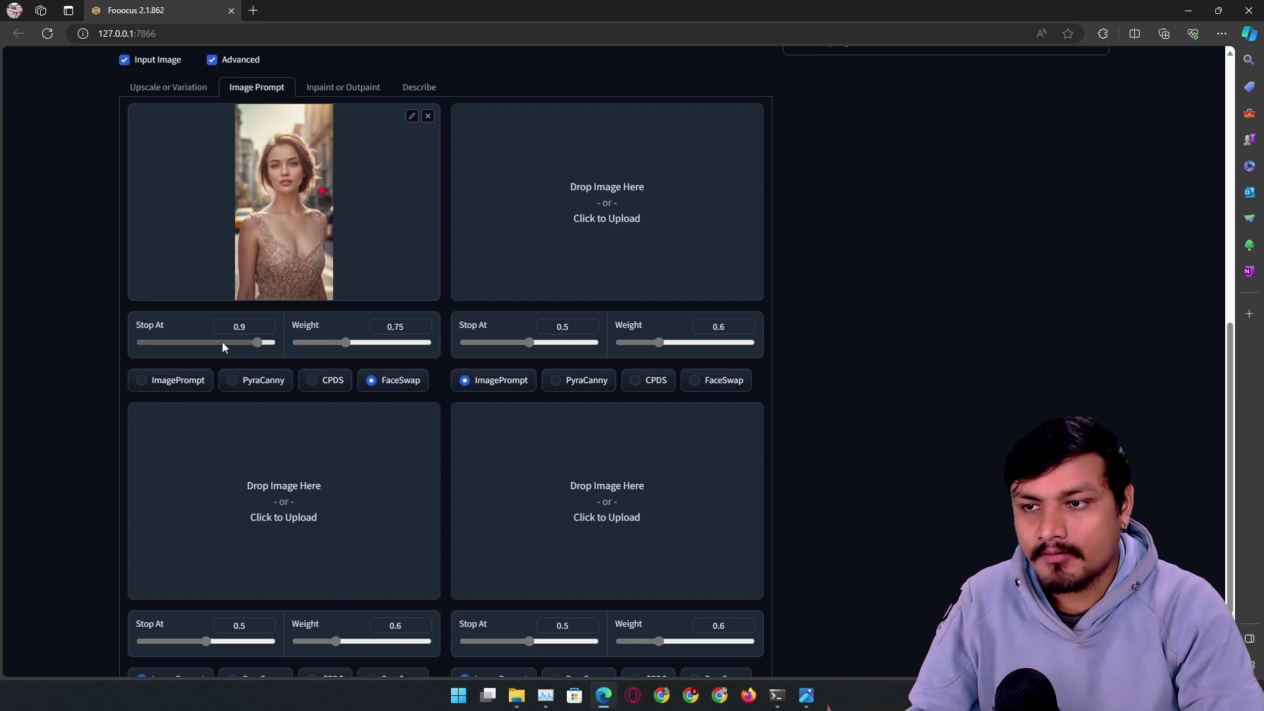
scroll(382, 435, "down", 2)
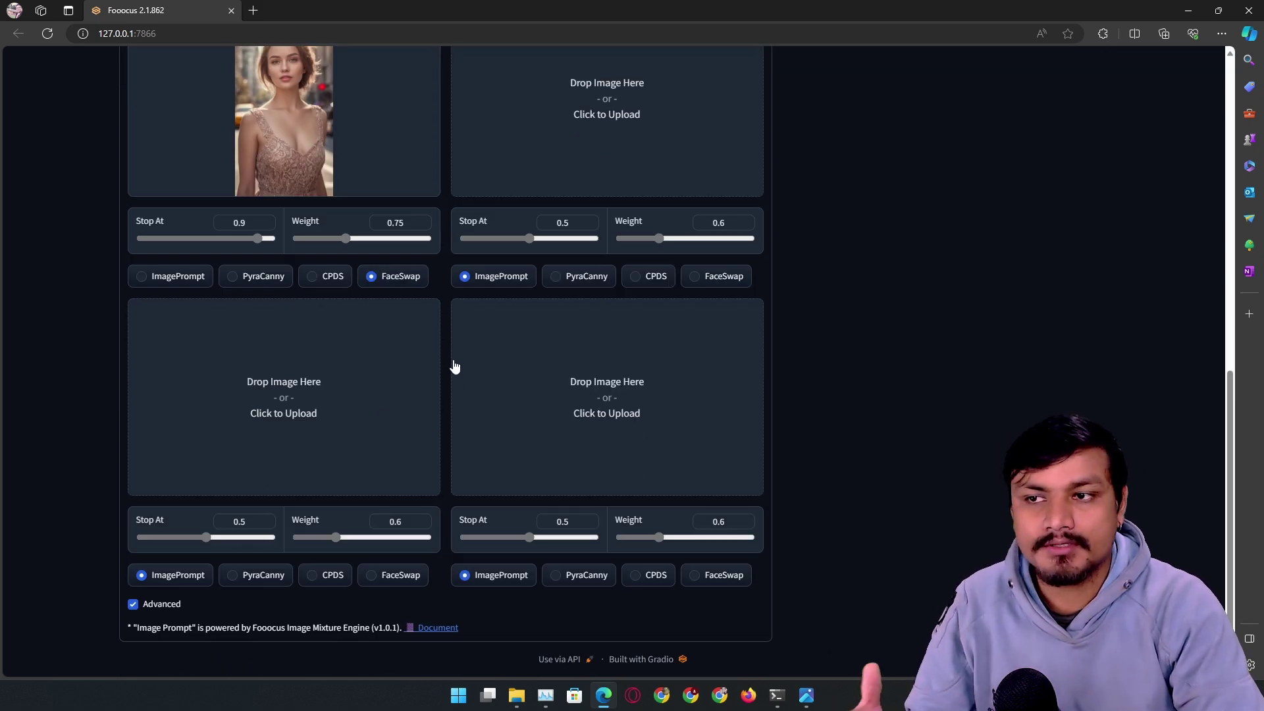
scroll(454, 366, "up", 5)
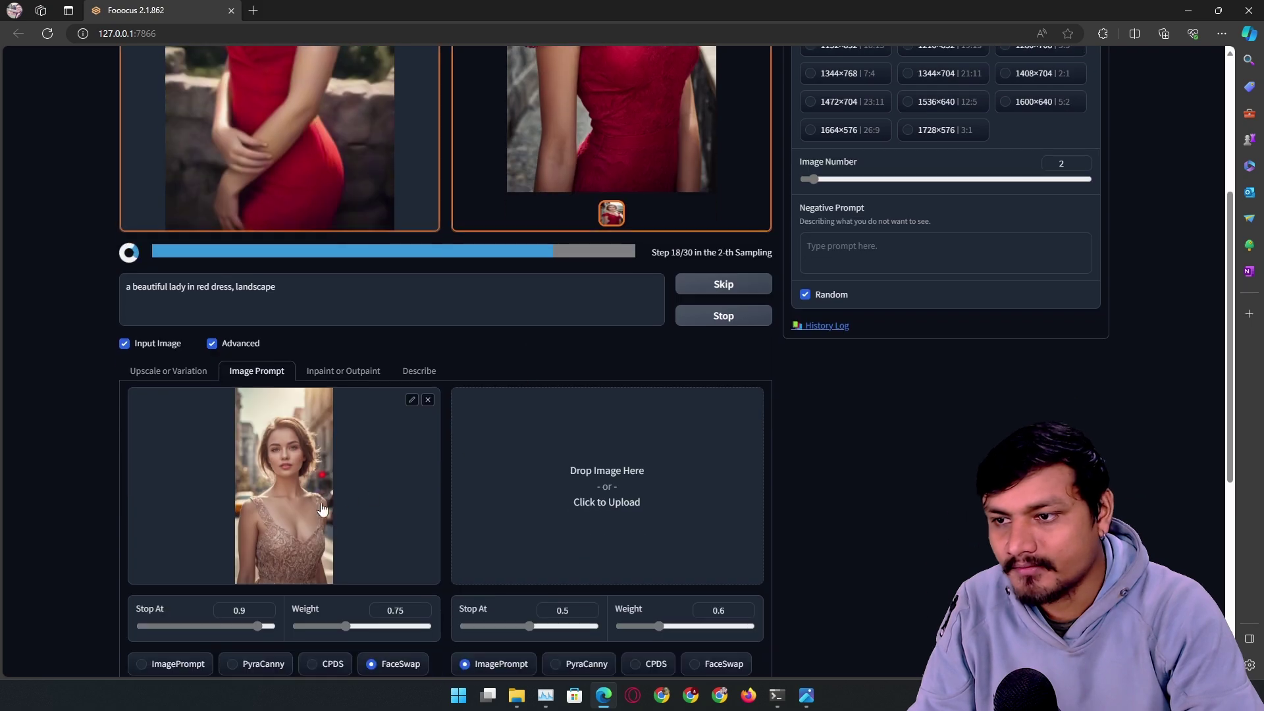
scroll(323, 508, "up", 4)
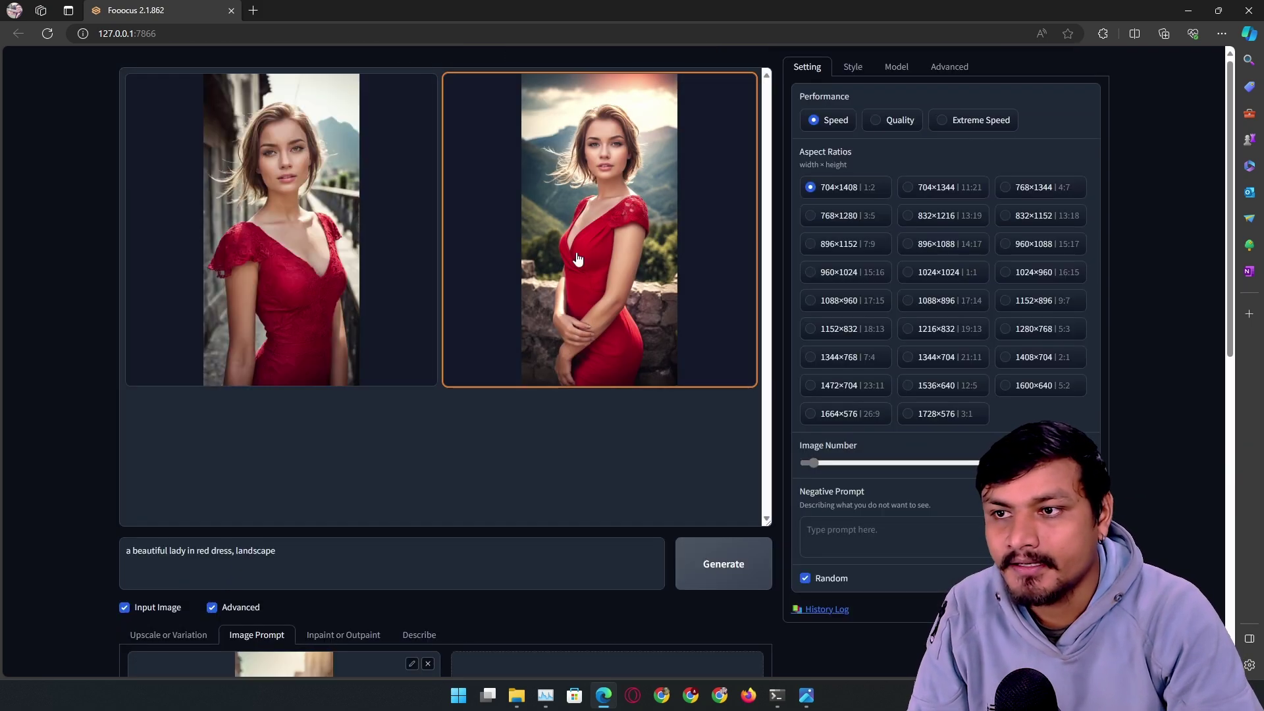
scroll(578, 258, "down", 8)
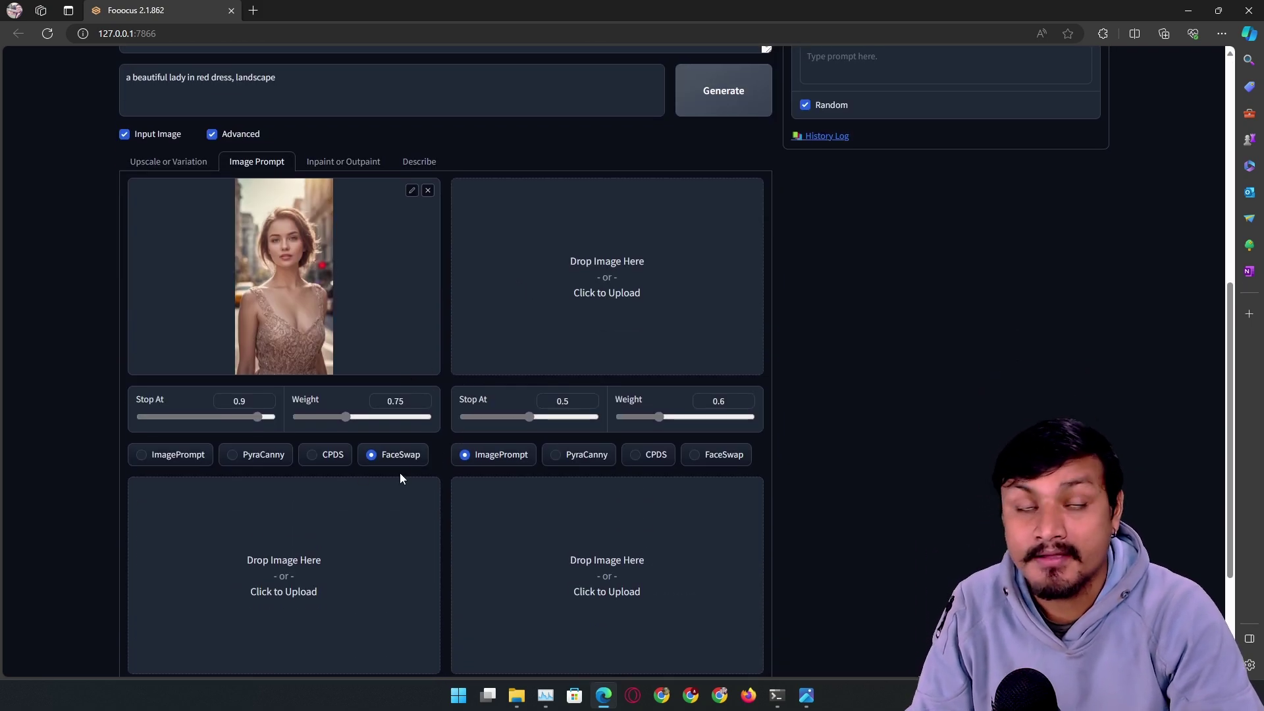
scroll(441, 469, "down", 3)
scroll(441, 465, "up", 5)
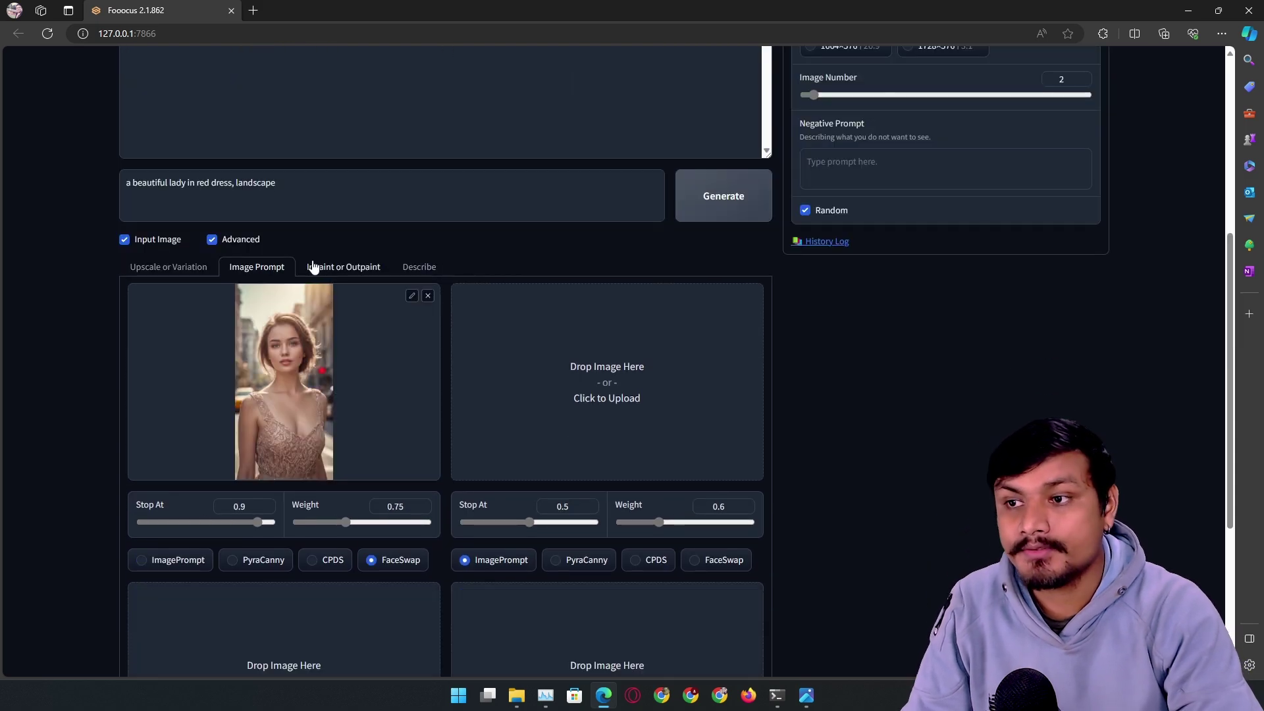
Step: Load the downloaded "image (3).png" as the Inpaint or Outpaint input image
left_click(336, 267)
scroll(454, 358, "down", 1)
scroll(454, 358, "up", 3)
left_click(1221, 33)
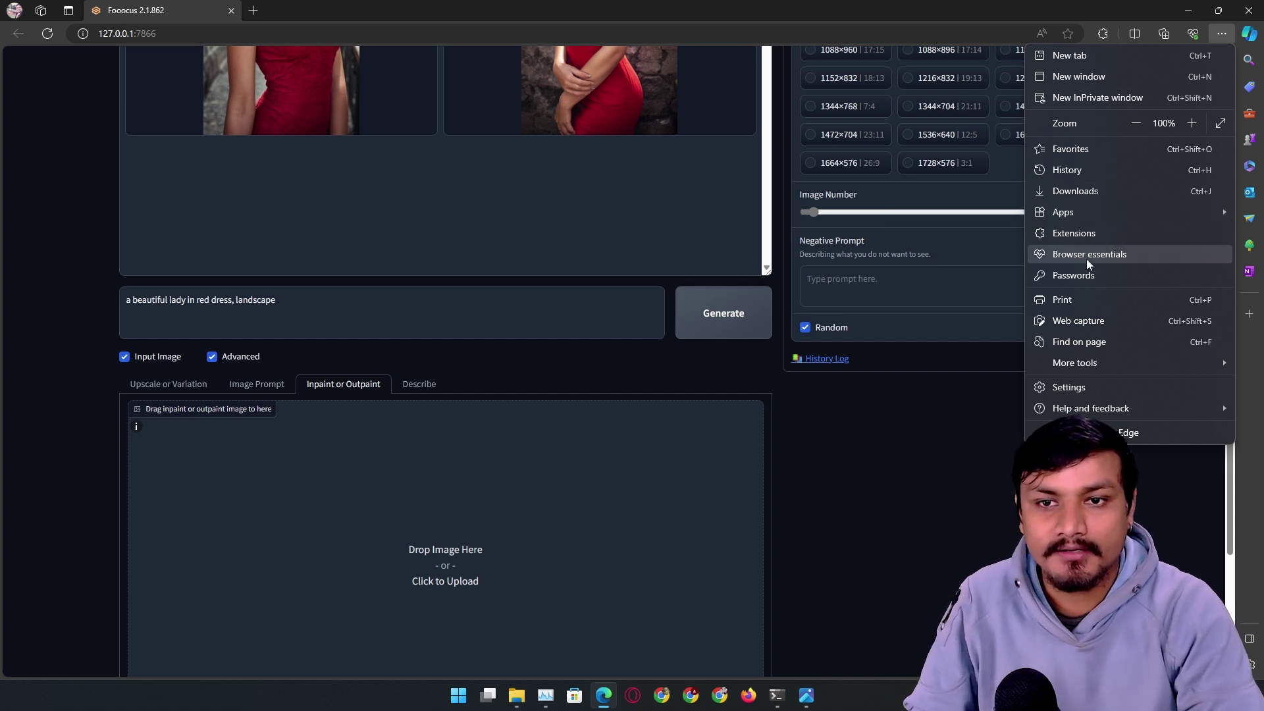
key("Escape")
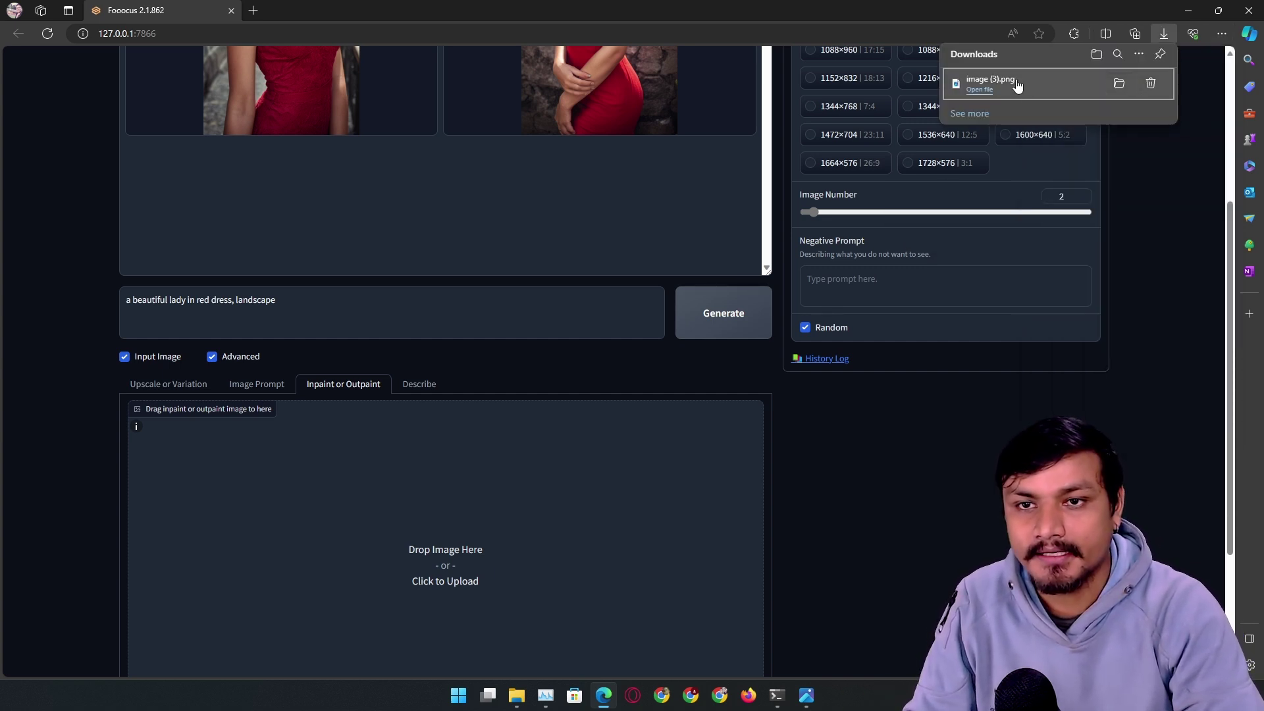
left_click_drag(1015, 85, 445, 564)
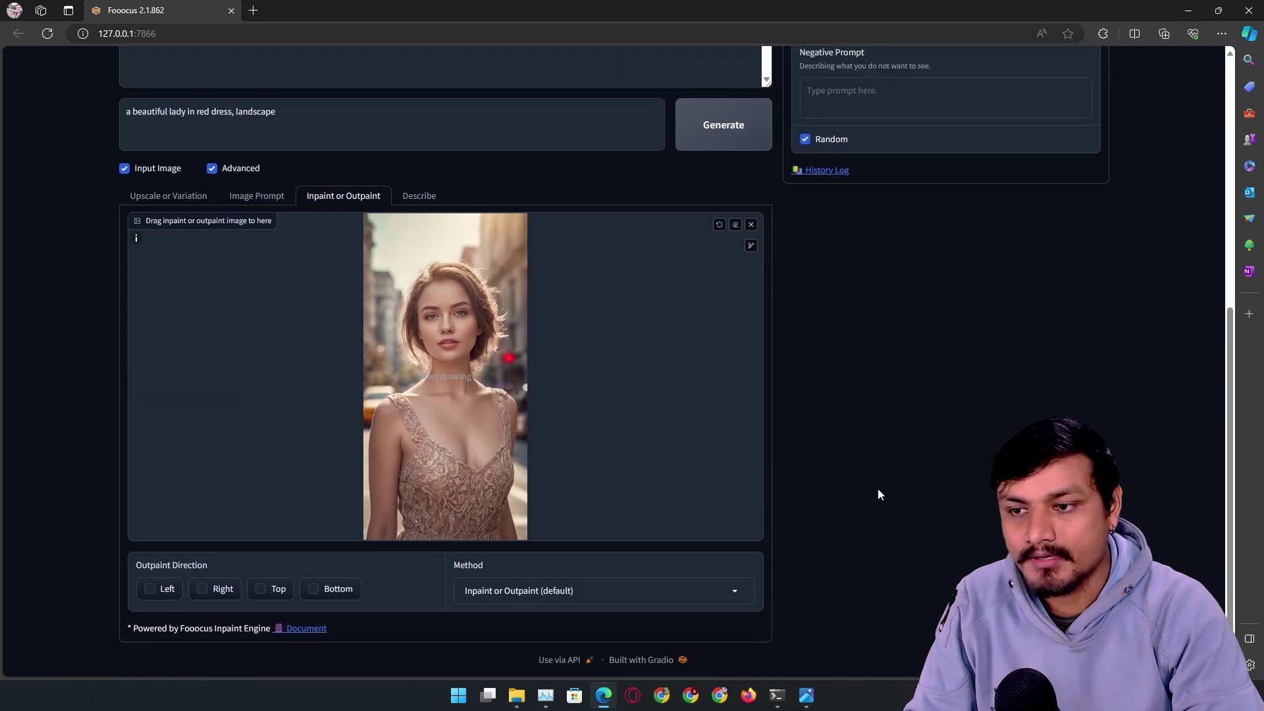
Step: Configure outpainting in the Left, Right, Top and Bottom directions with an empty prompt and the 1280×768 aspect ratio
scroll(878, 487, "down", 3)
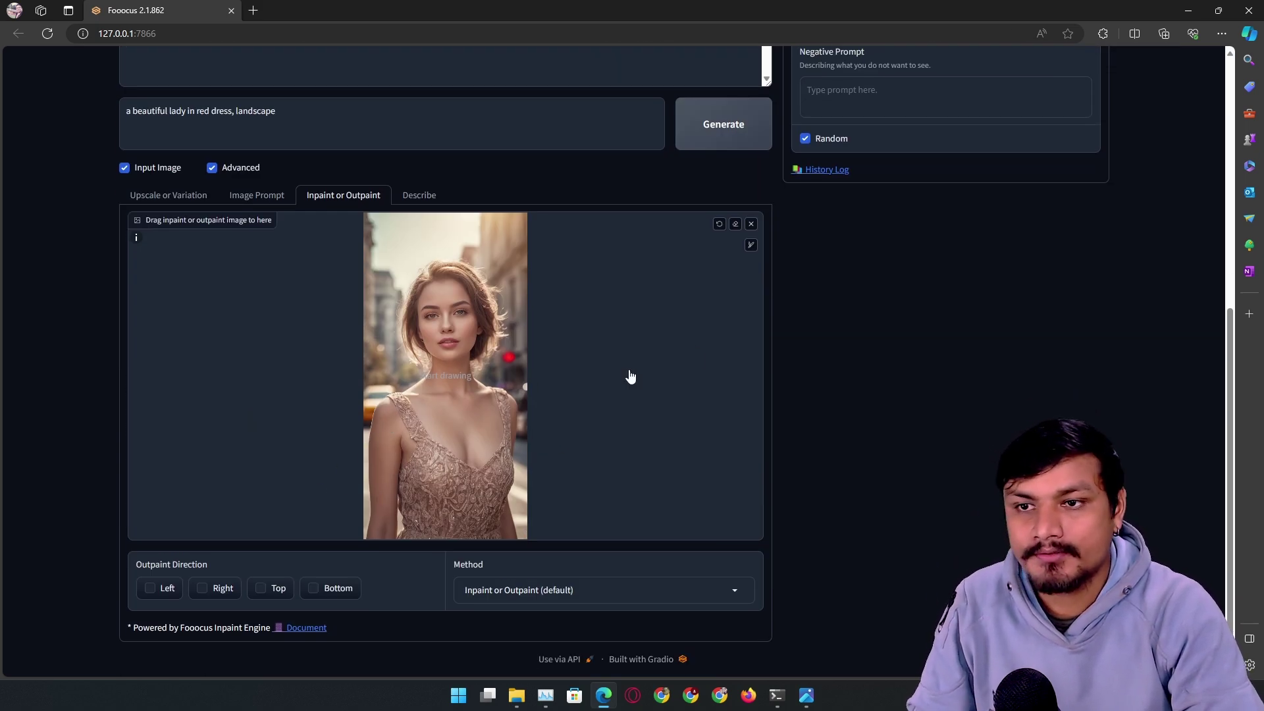
left_click(151, 593)
left_click(261, 589)
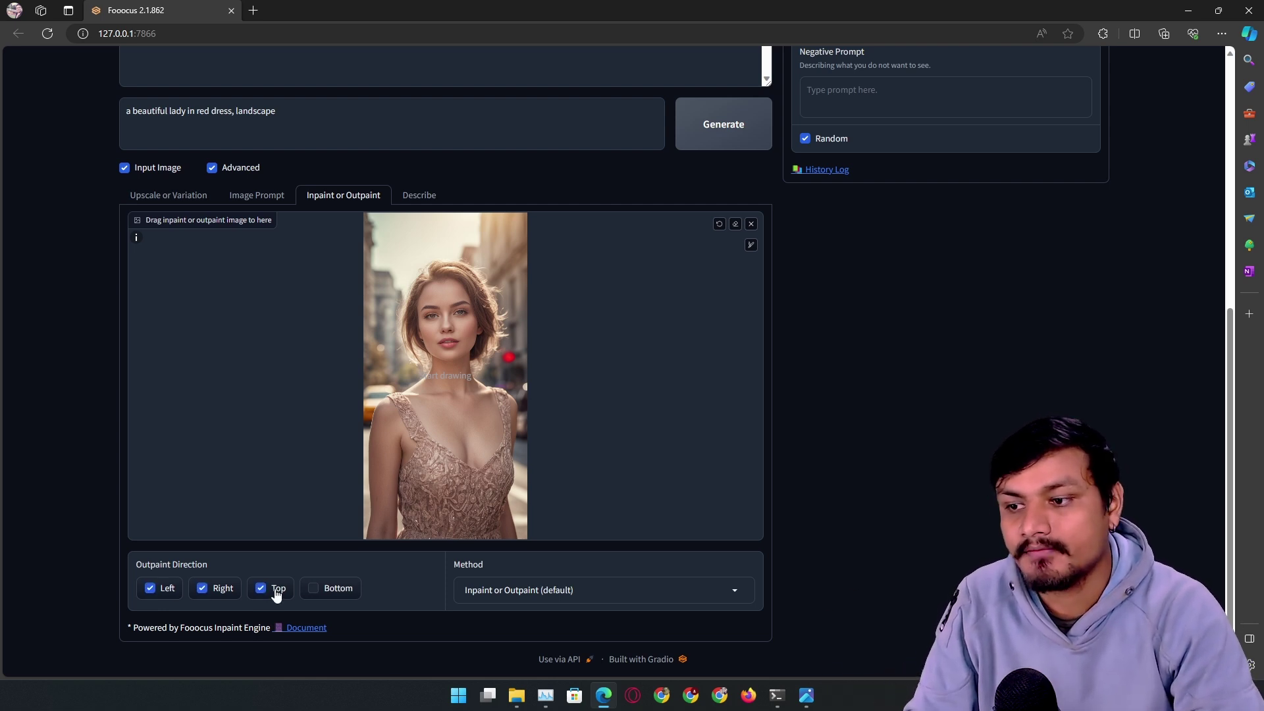
left_click(313, 589)
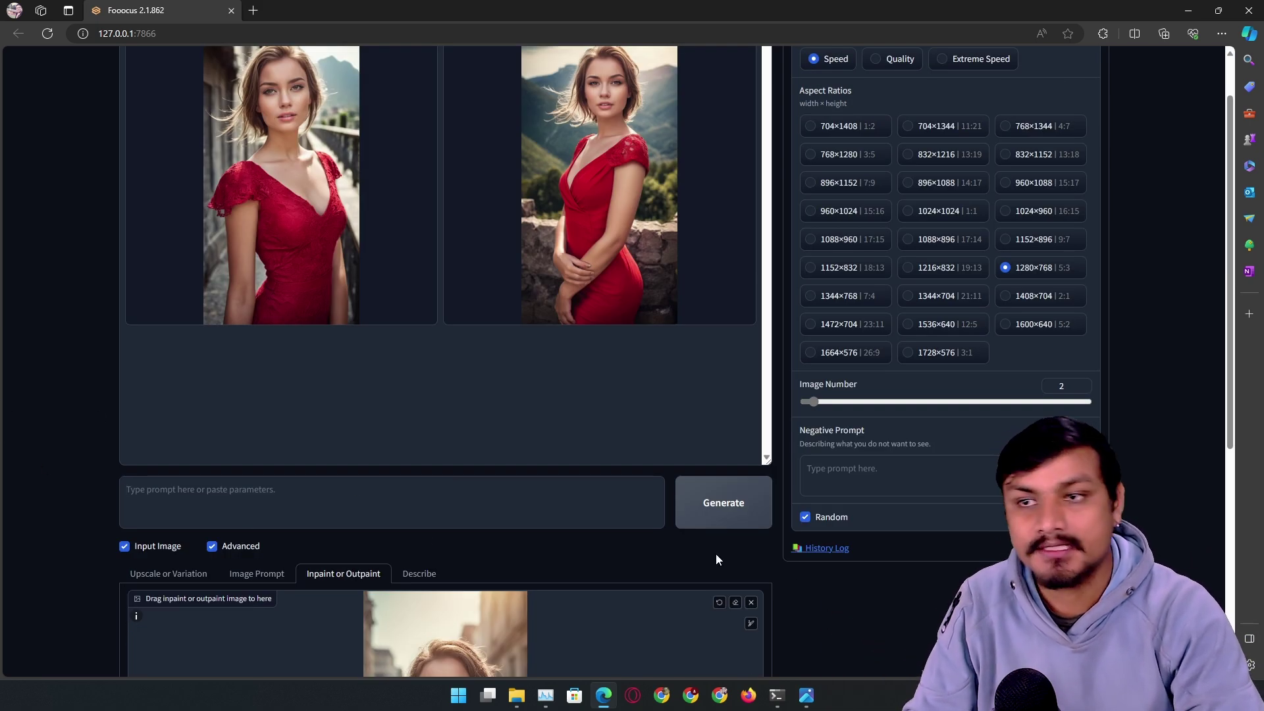
Step: Generate the outpainted images from the loaded portrait and compare the preview with the input image
scroll(893, 423, "down", 5)
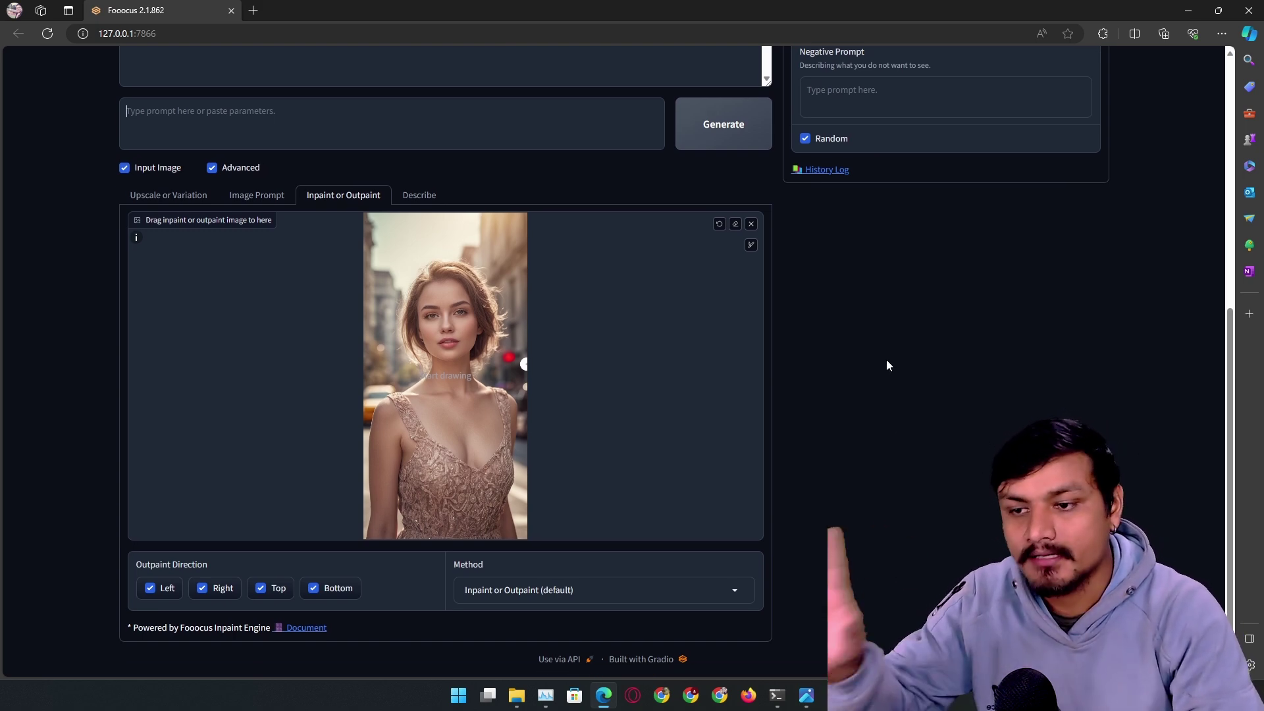
scroll(724, 339, "up", 2)
scroll(658, 276, "down", 1)
left_click(737, 224)
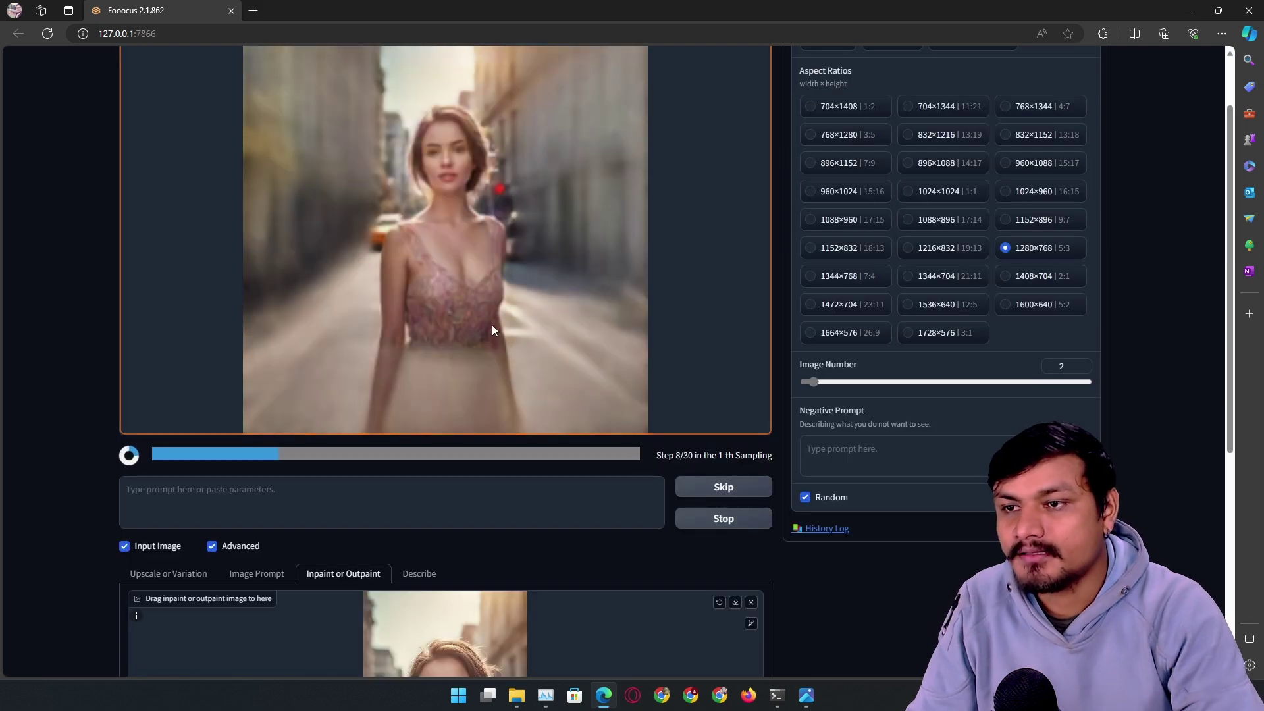
scroll(492, 325, "down", 5)
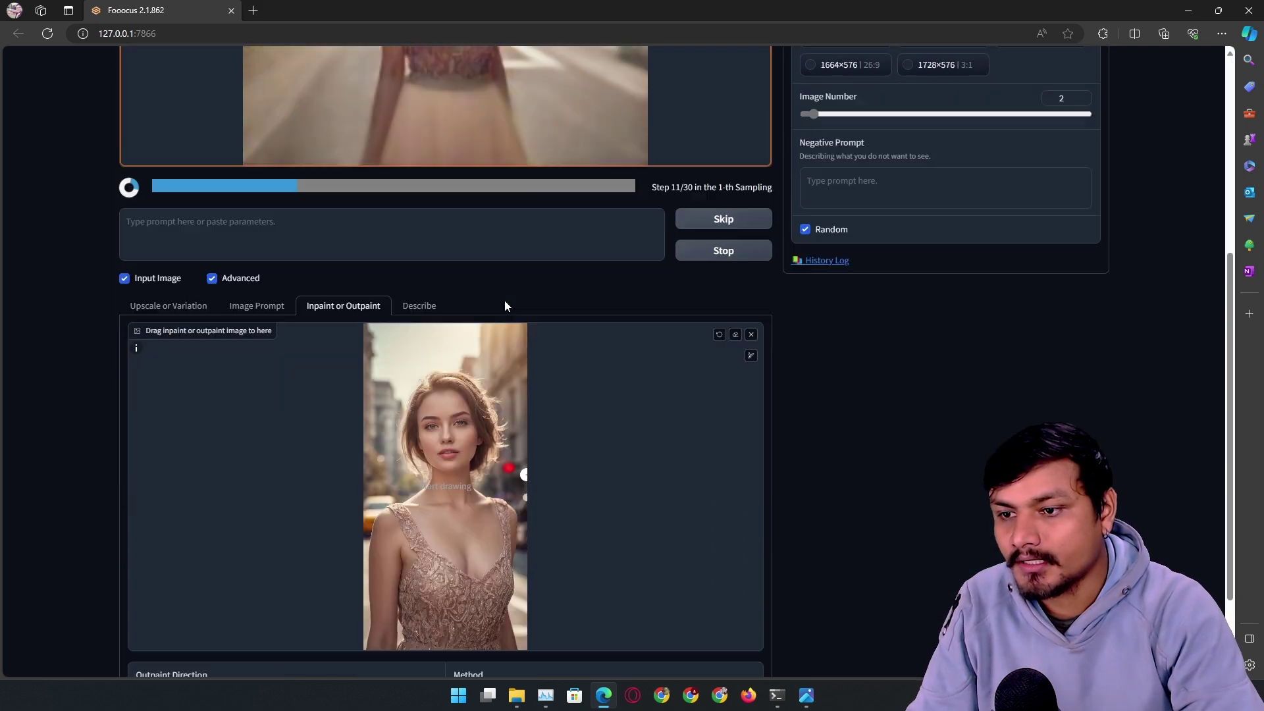
Step: Examine the generated outpainted portraits and compare the two finished images with each other
scroll(460, 276, "up", 5)
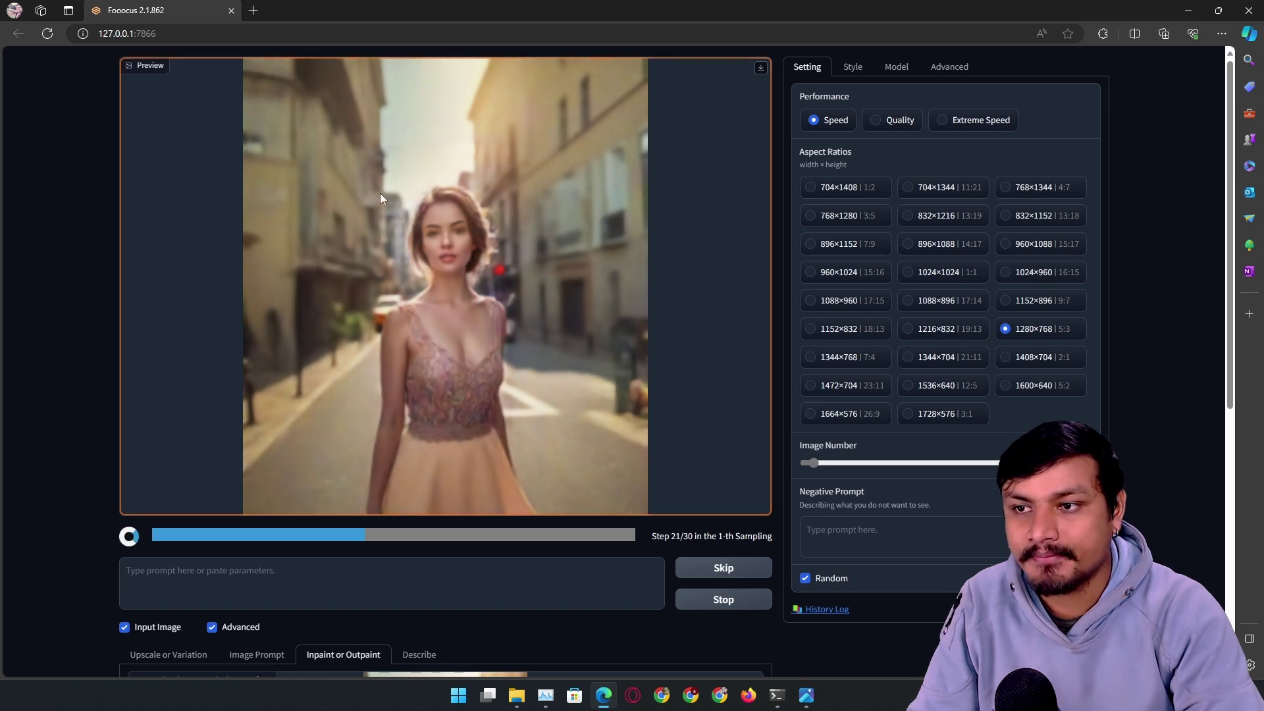
scroll(477, 358, "down", 6)
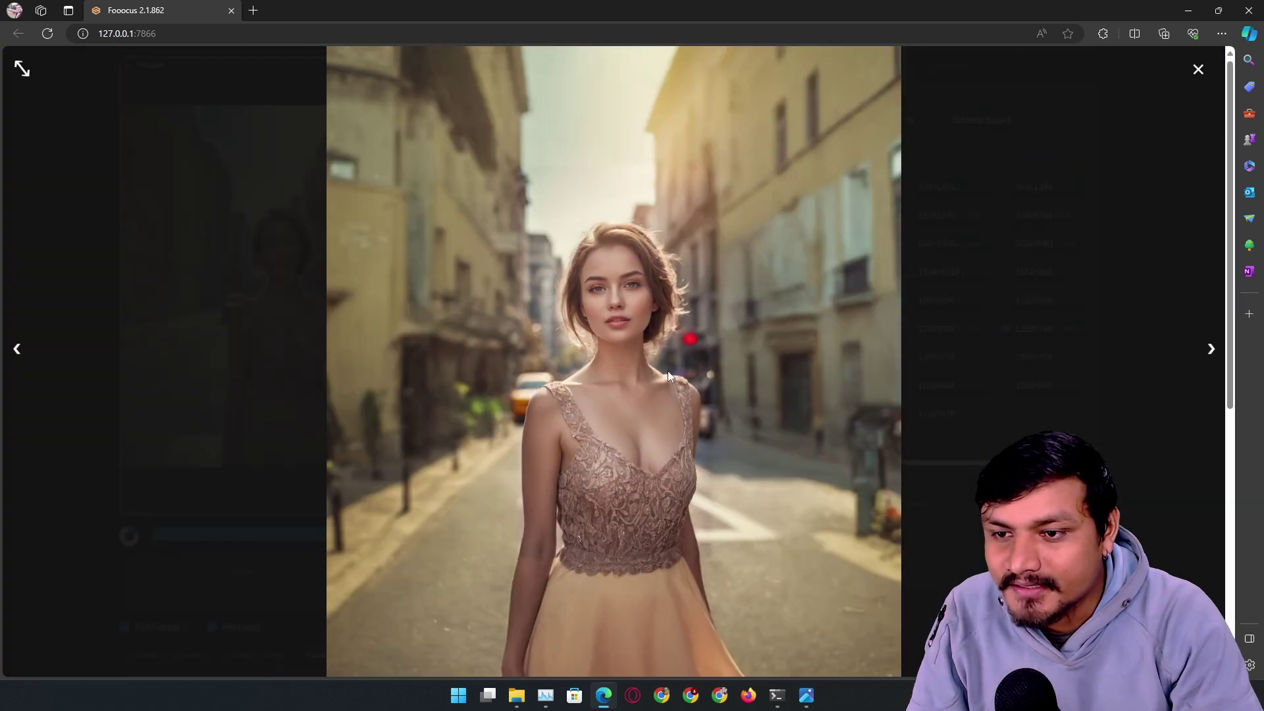
left_click(1198, 70)
left_click(460, 508)
left_click(431, 508)
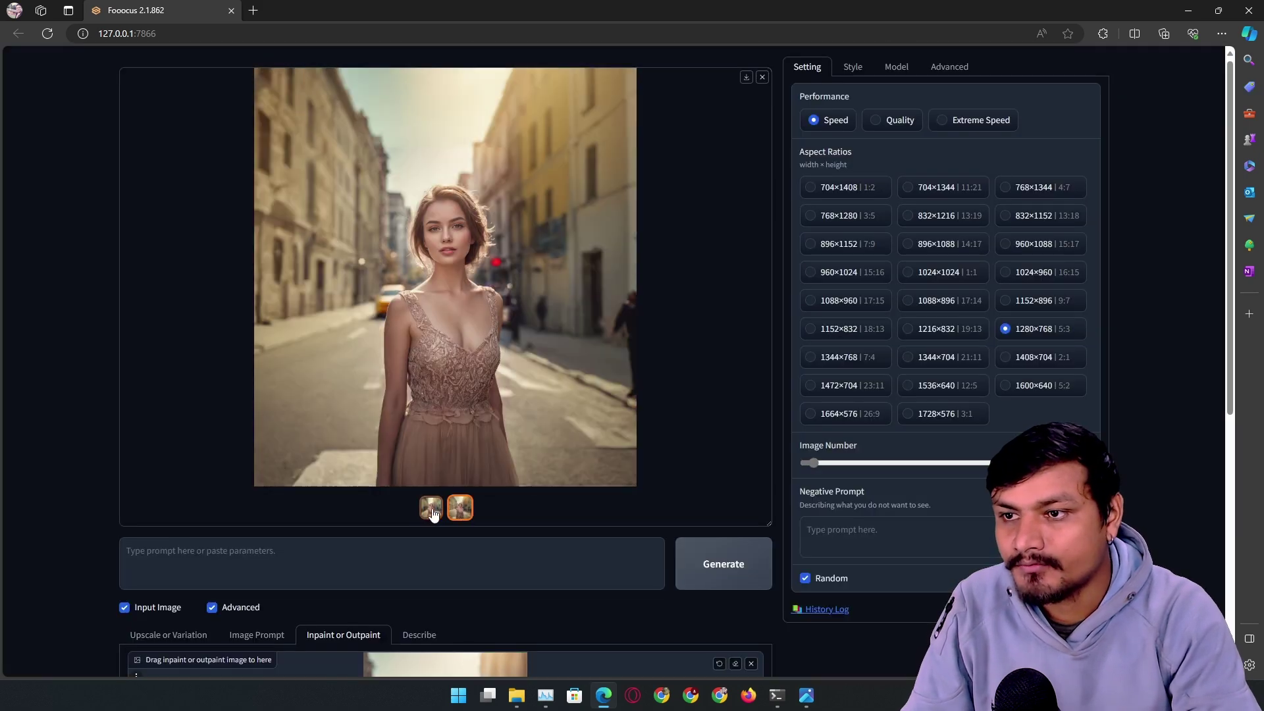
left_click(460, 509)
left_click(431, 508)
left_click(460, 508)
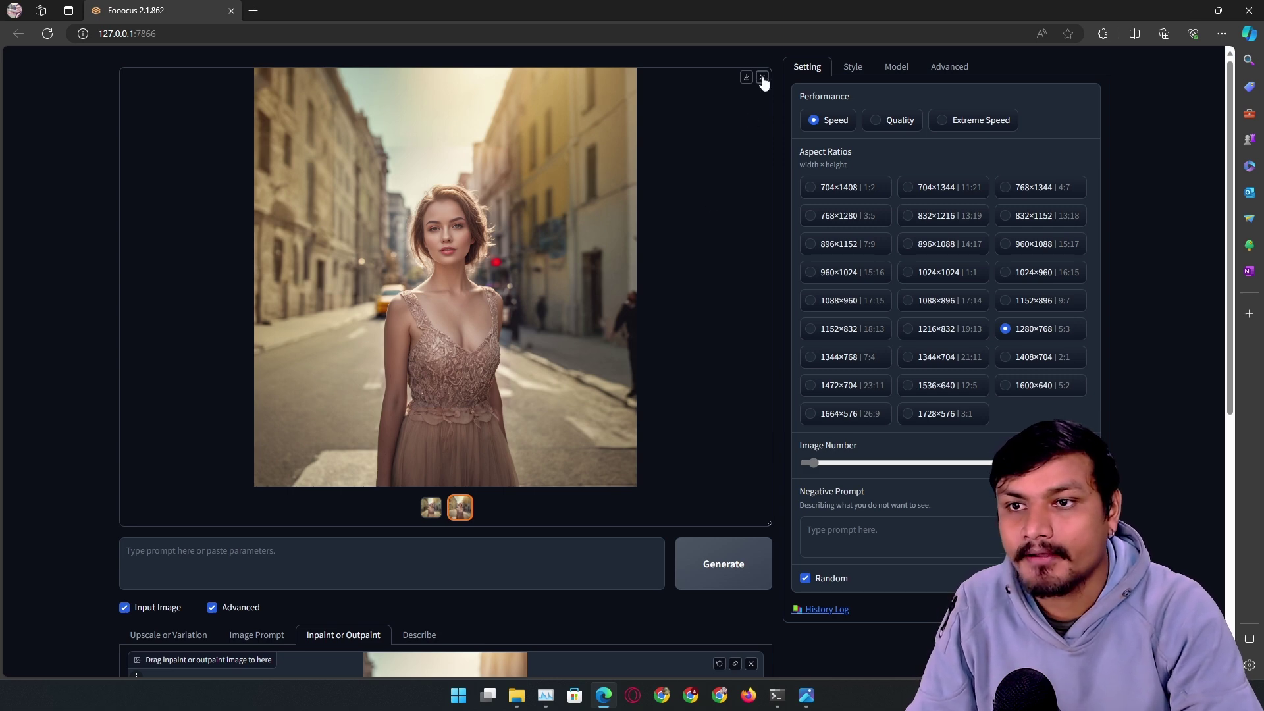
Step: Turn off the Bottom, Top, Right and Left outpaint directions for the input portrait
scroll(564, 406, "down", 5)
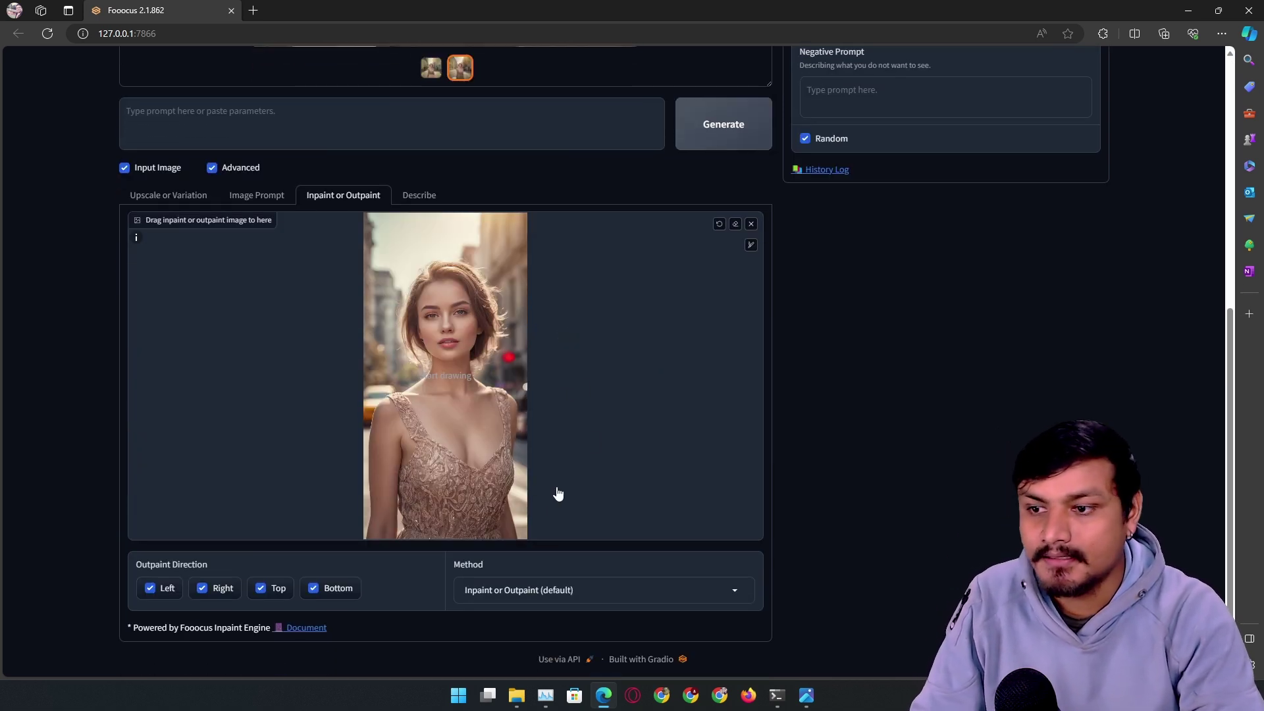
left_click(339, 595)
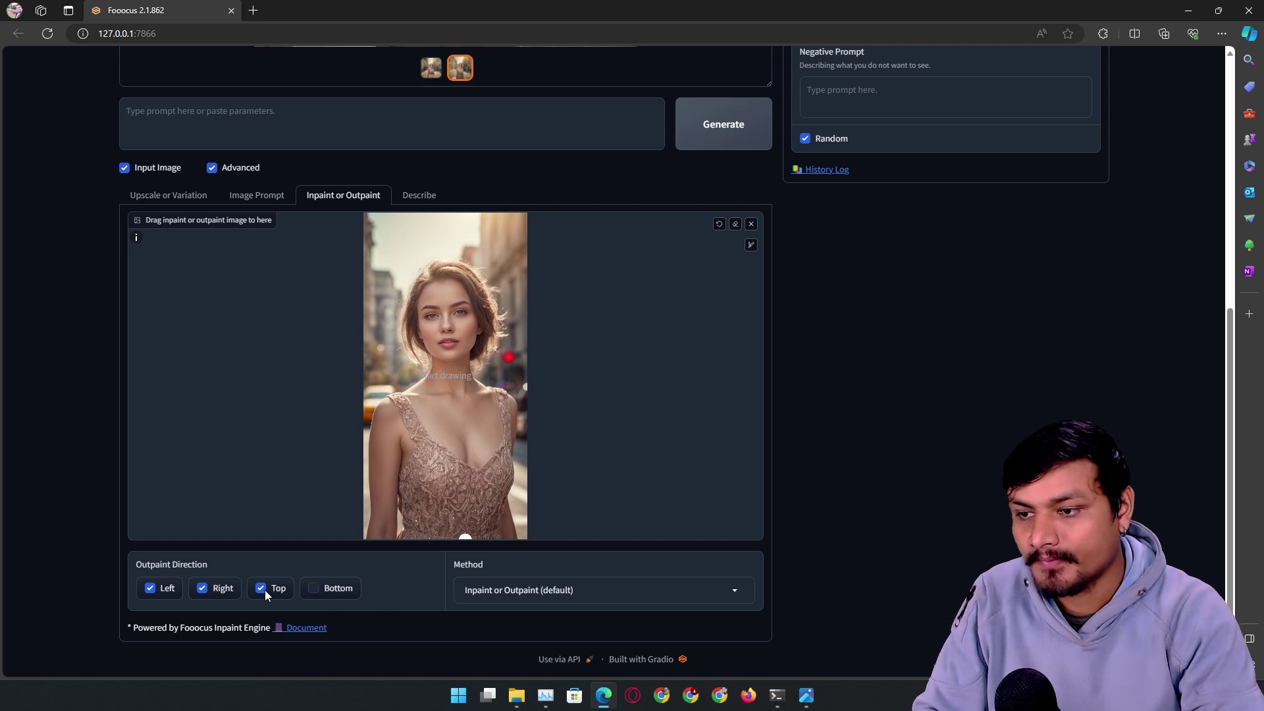
left_click(263, 588)
left_click(204, 588)
left_click(151, 588)
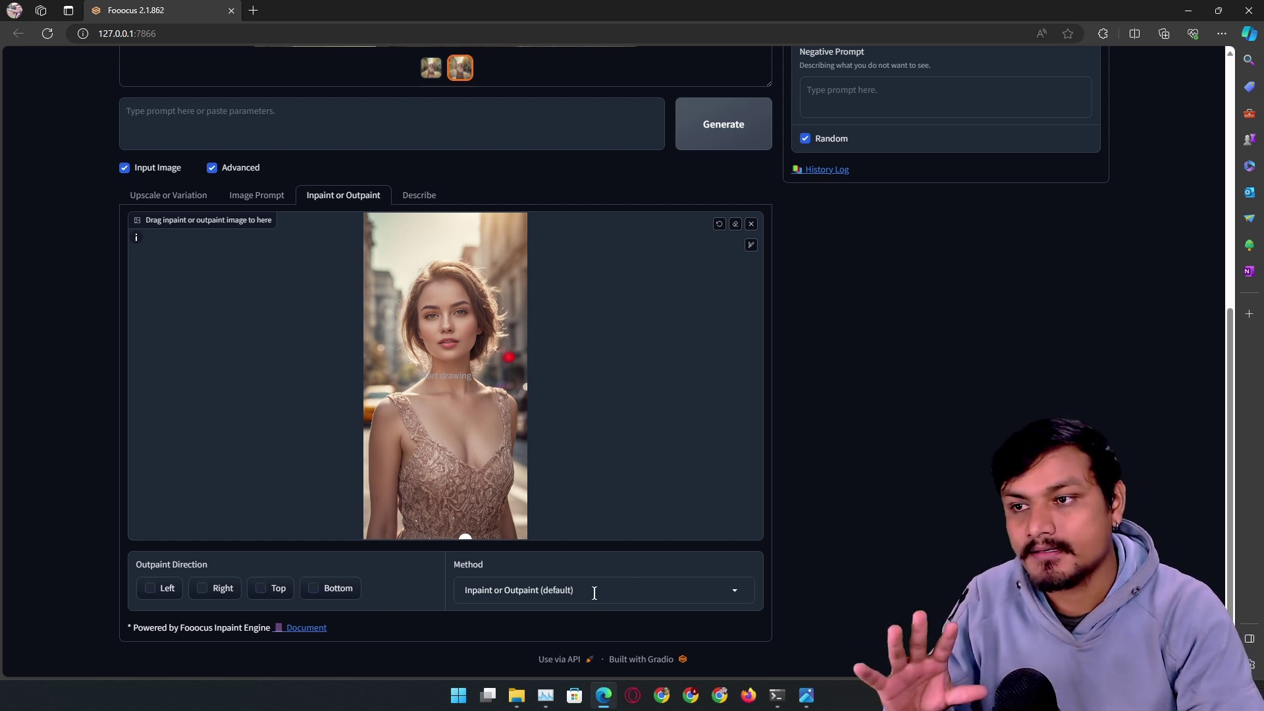
Step: Preview the Improve Detail inpaint method, and set the method to Modify Content (add objects, change background, etc.)
left_click(495, 589)
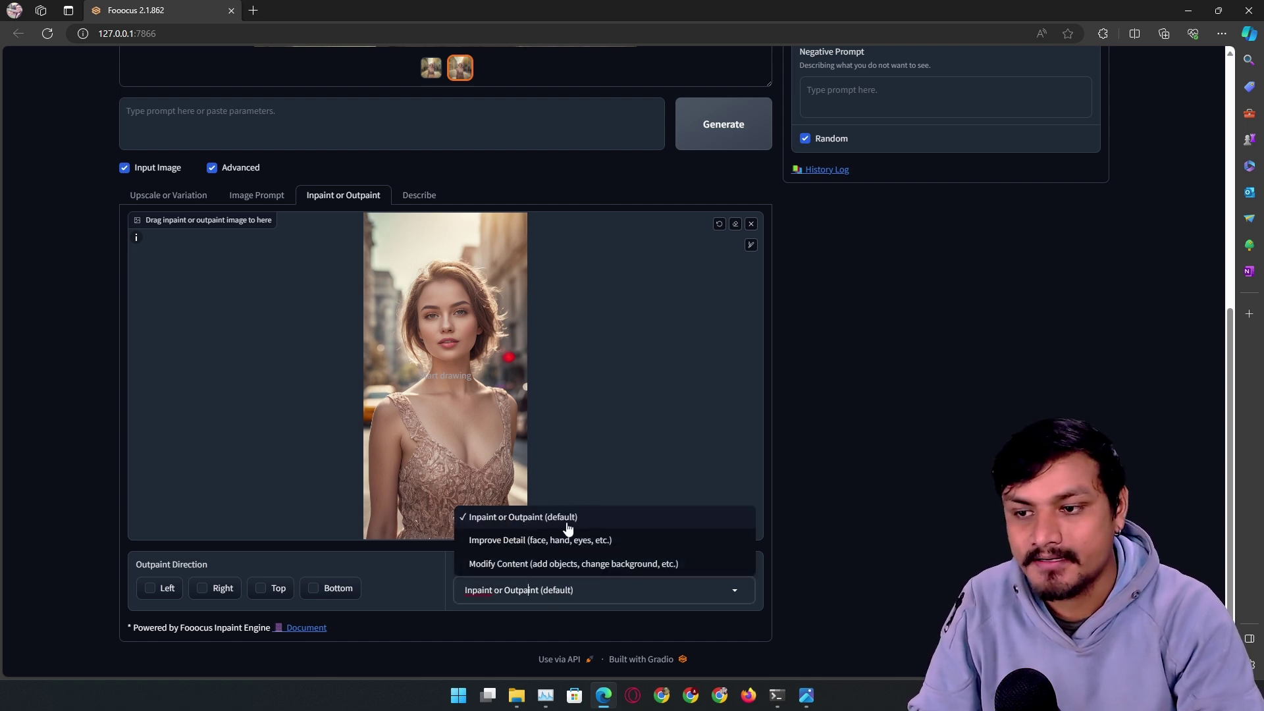
left_click(514, 544)
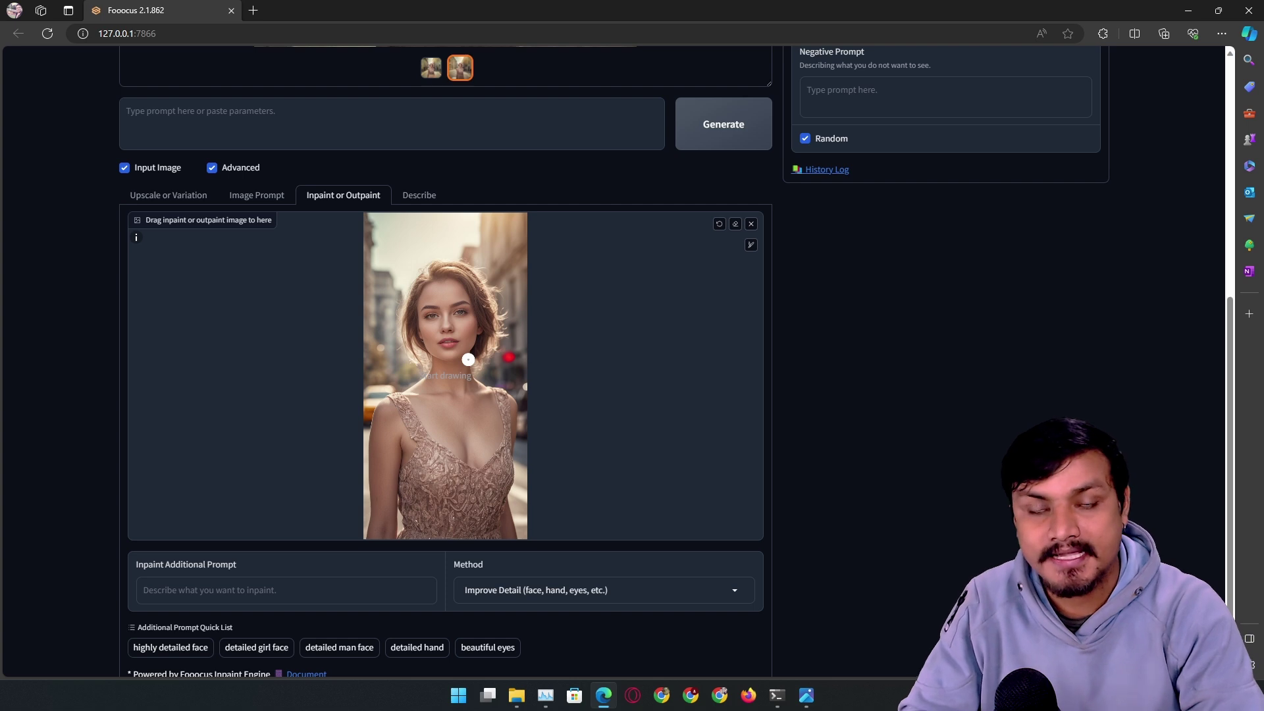
left_click(501, 587)
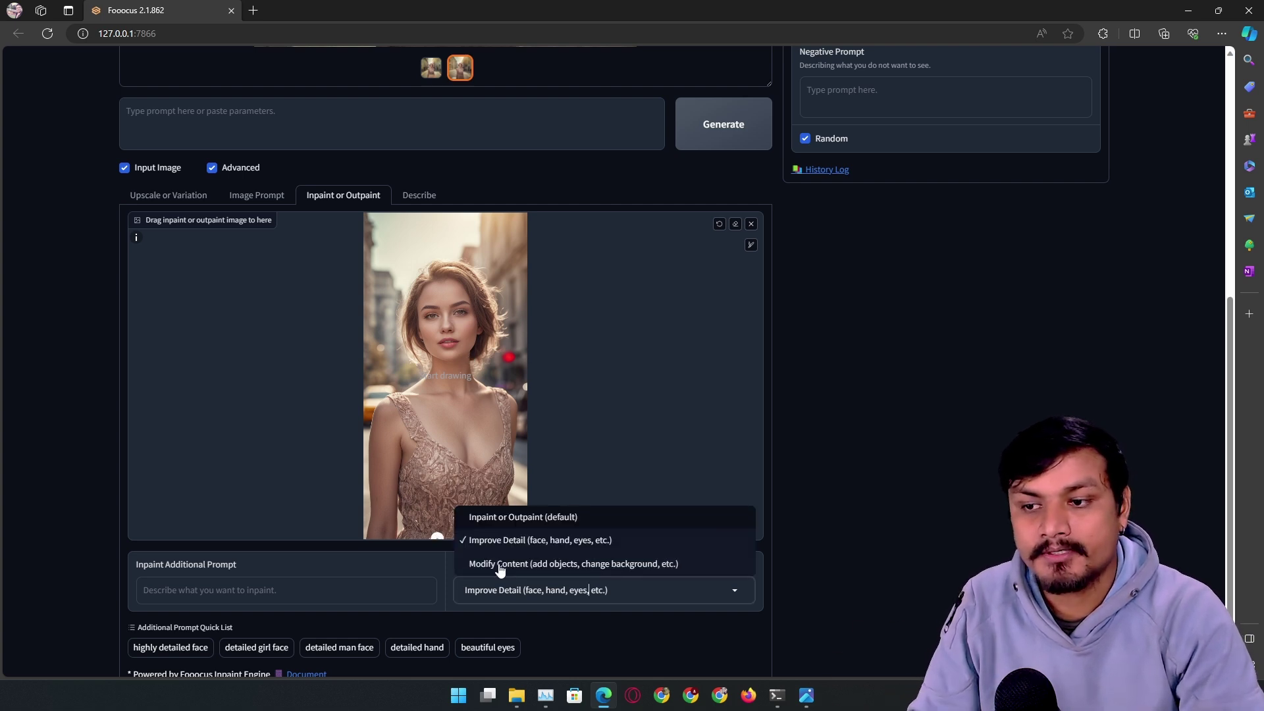
left_click(547, 566)
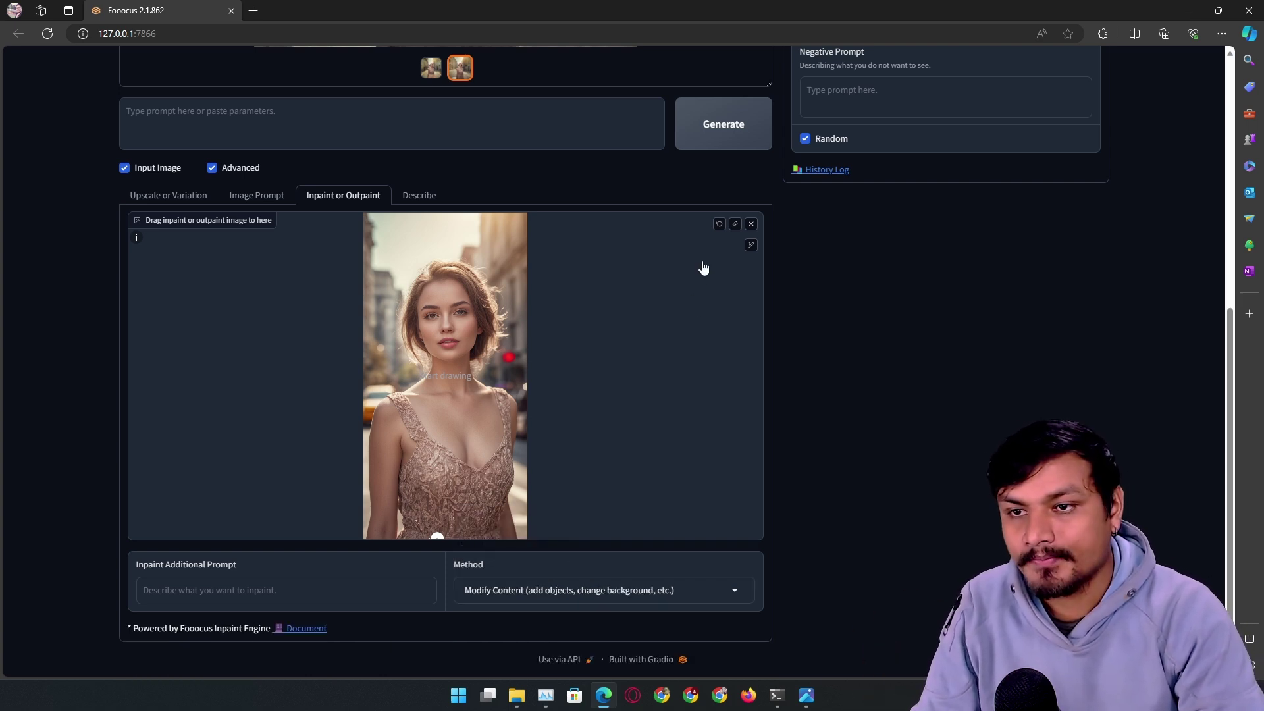
Step: Enlarge the mask brush slightly and paint a mask over the street background around the woman
left_click(751, 245)
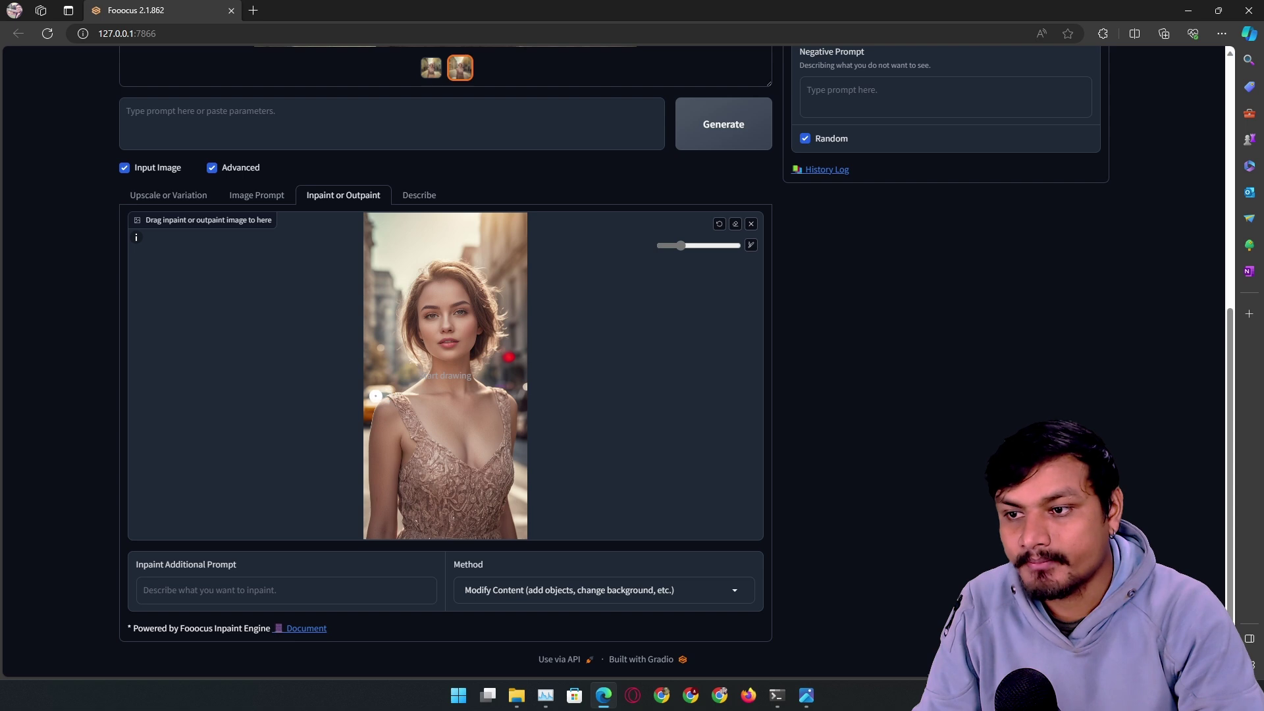
left_click_drag(689, 244, 695, 245)
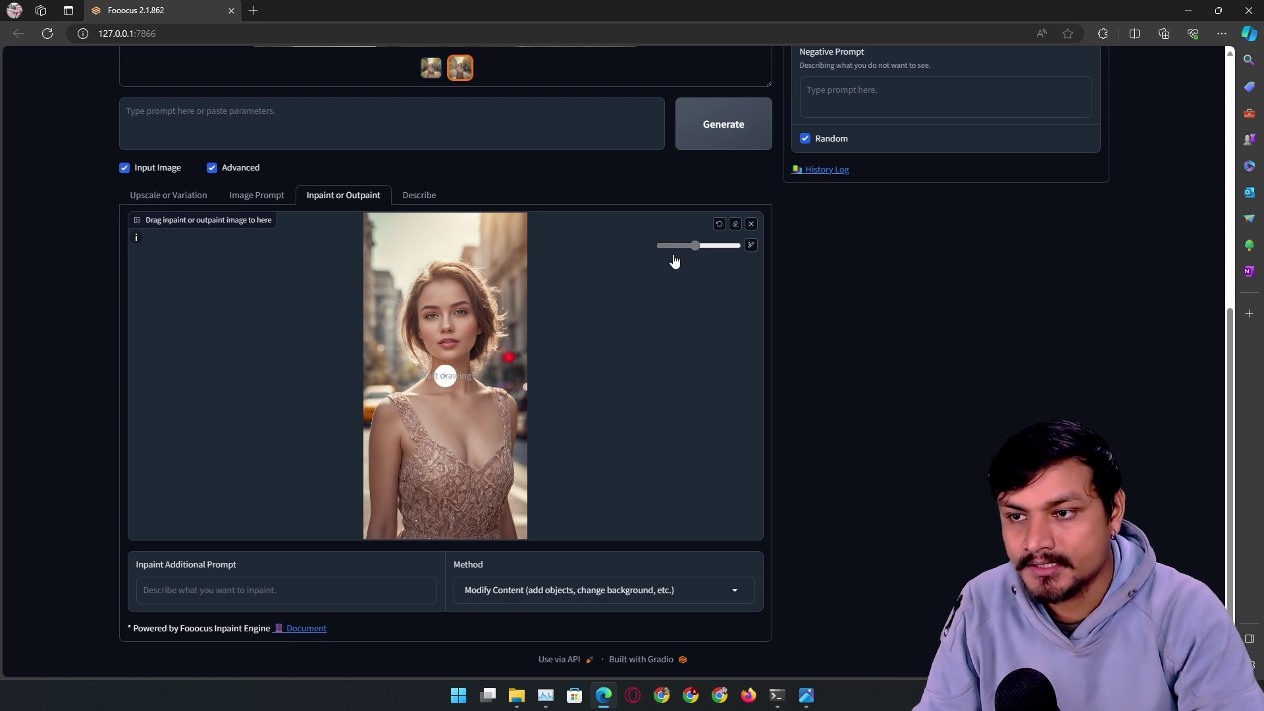
mouse_move(443, 370)
left_mouse_down()
mouse_move(502, 371)
mouse_move(481, 367)
mouse_move(511, 381)
mouse_move(504, 266)
mouse_move(370, 230)
mouse_move(378, 296)
mouse_move(360, 466)
mouse_move(368, 412)
mouse_move(368, 507)
mouse_move(401, 522)
left_mouse_up()
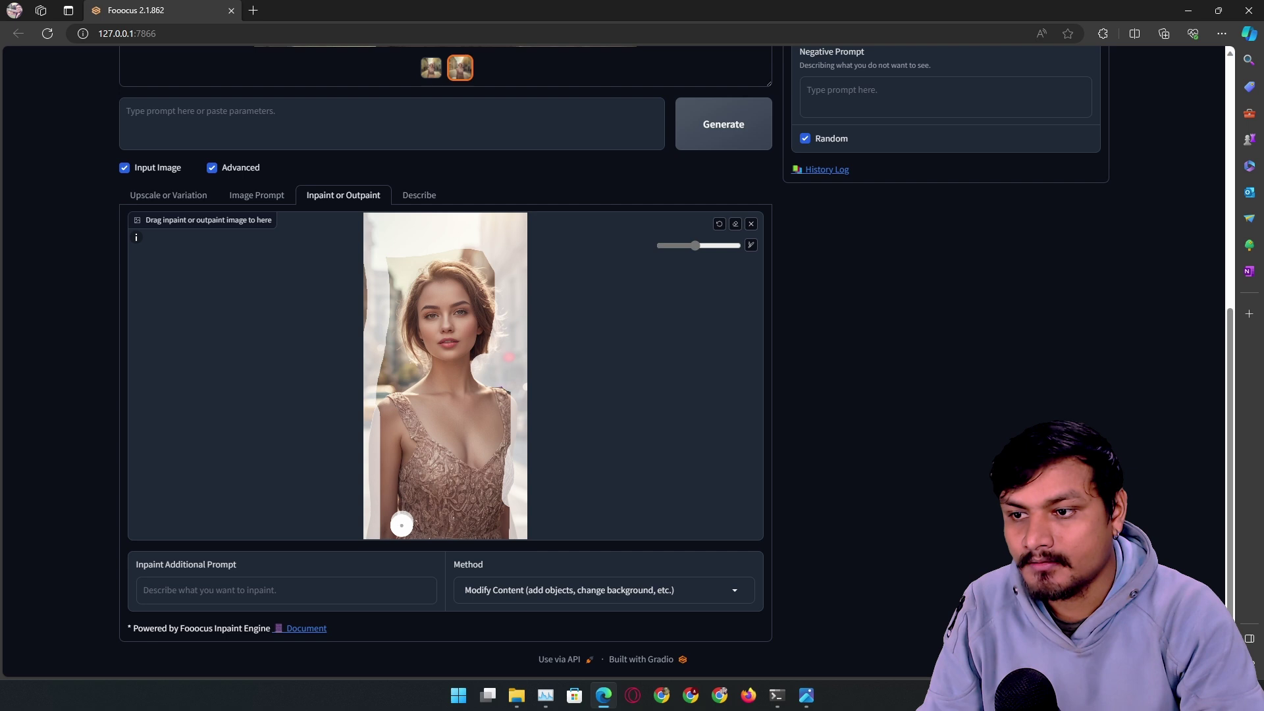
Step: Generate new backgrounds for the masked area with the prompt "beautiful landscape in background" and view a result enlarged
left_click(423, 144)
type("beautiful landscape in ")
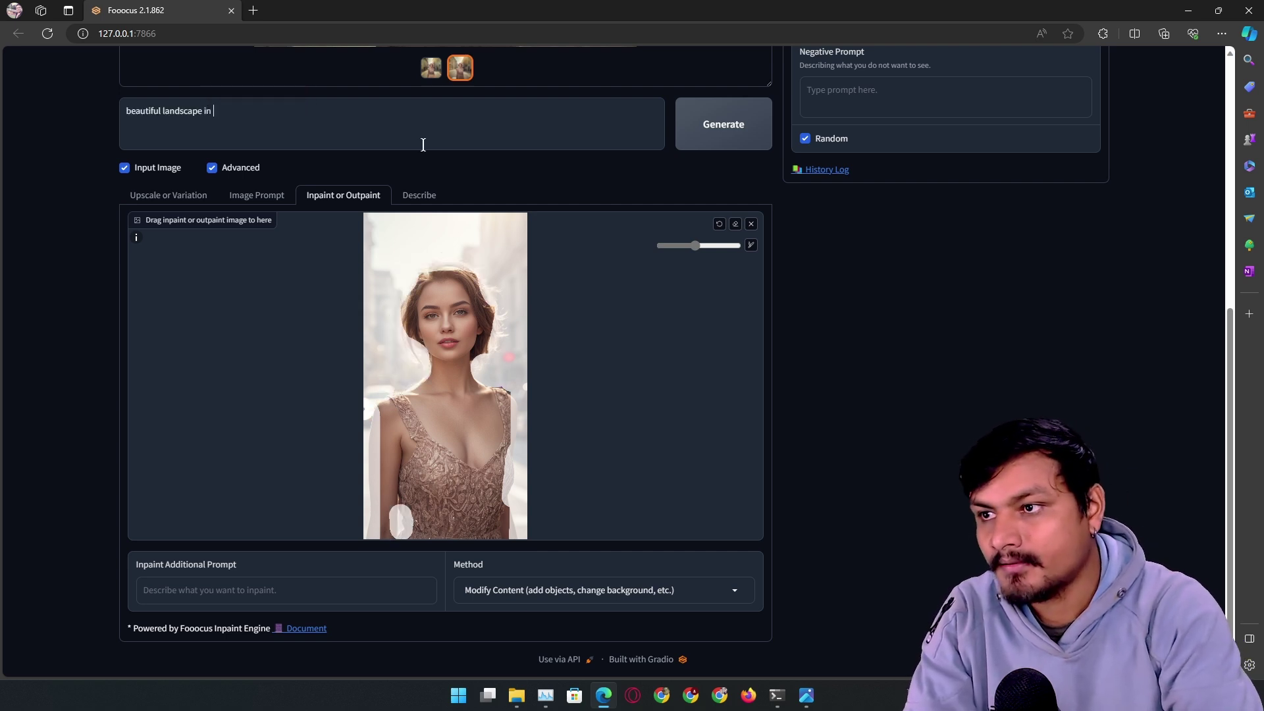
type("background")
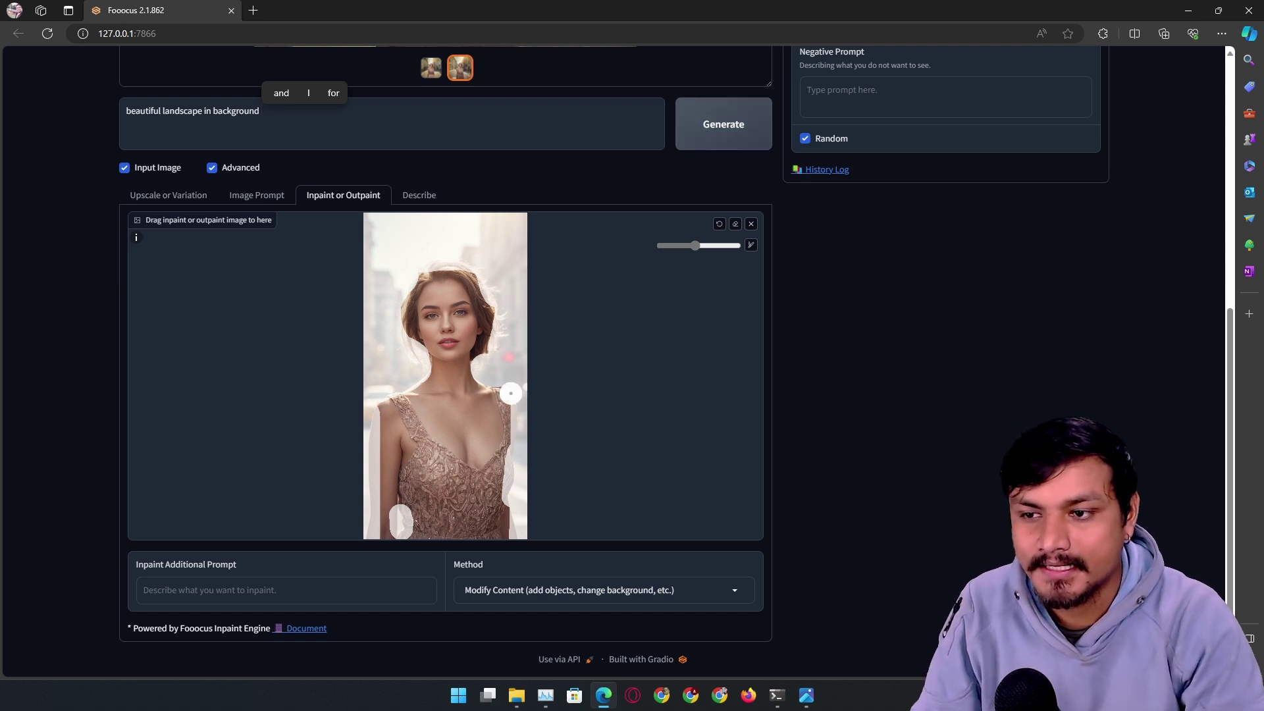
left_click(718, 146)
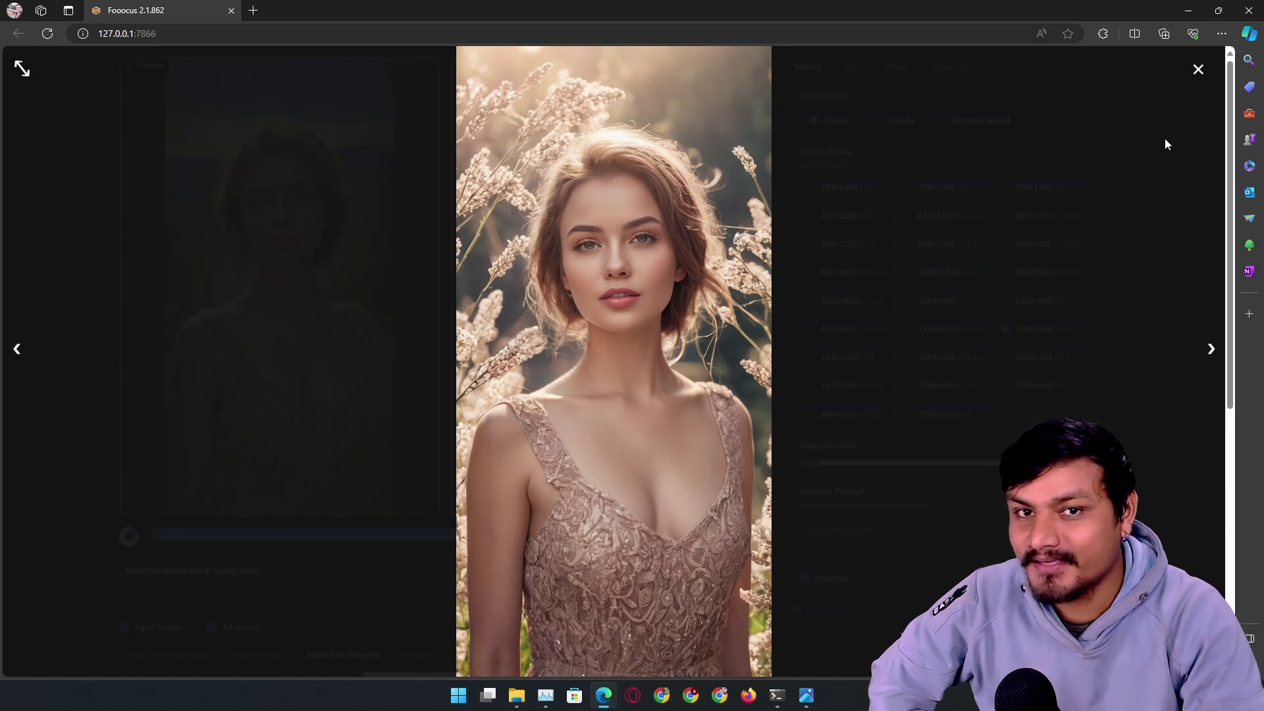
left_click(1197, 69)
Step: Mask the woman's hair, use the prompt "black hairs" with the Inpaint or Outpaint (default) method, and generate the images
scroll(533, 415, "down", 6)
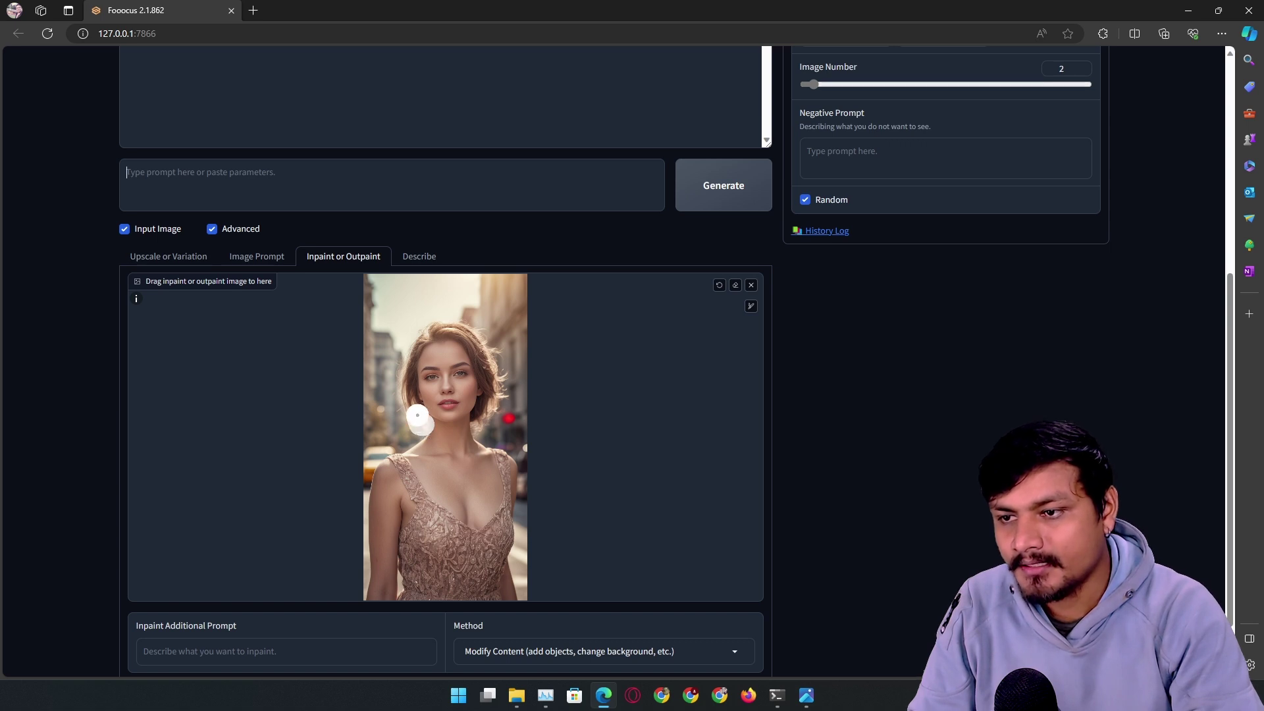
left_click_drag(417, 415, 441, 327)
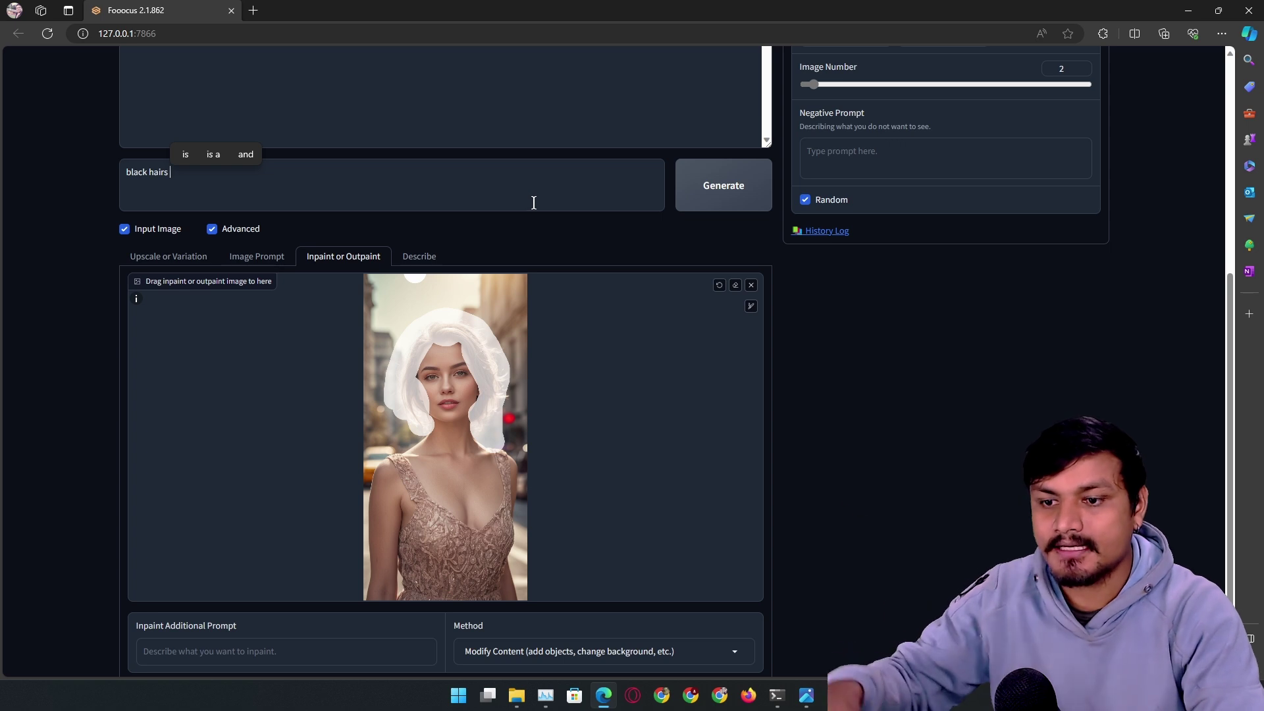
left_click(555, 651)
left_click(537, 578)
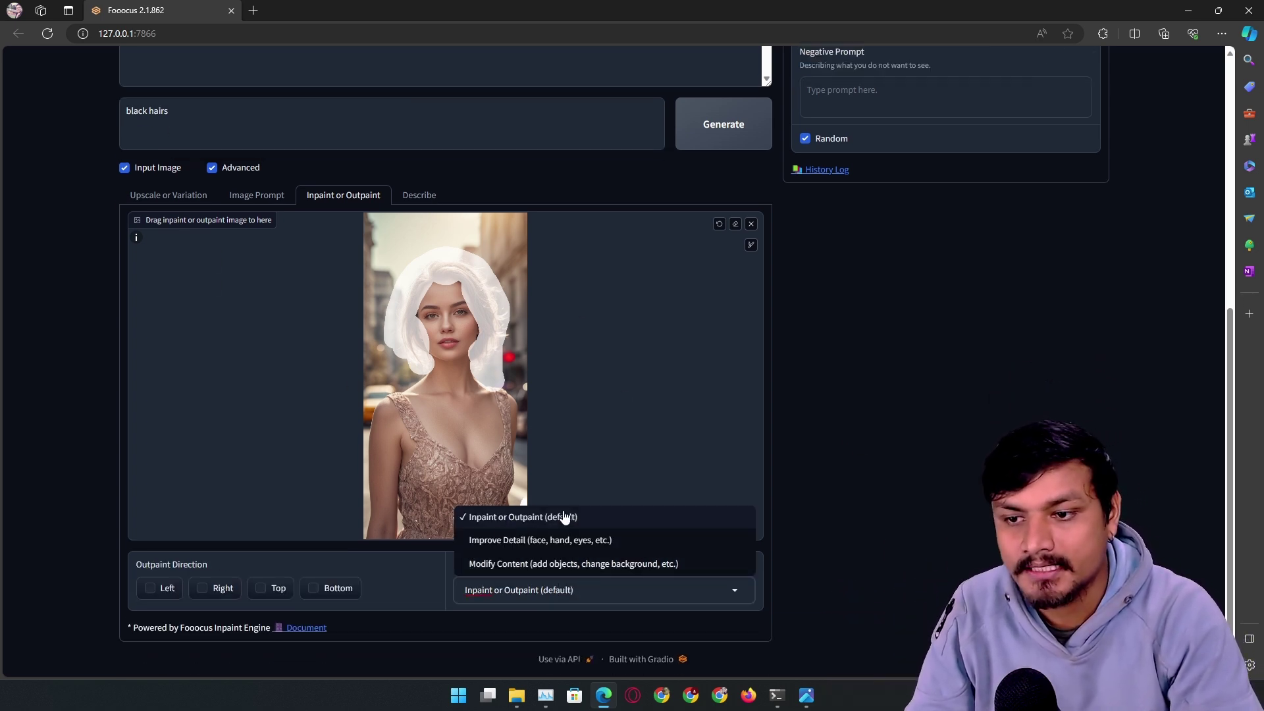
left_click(538, 518)
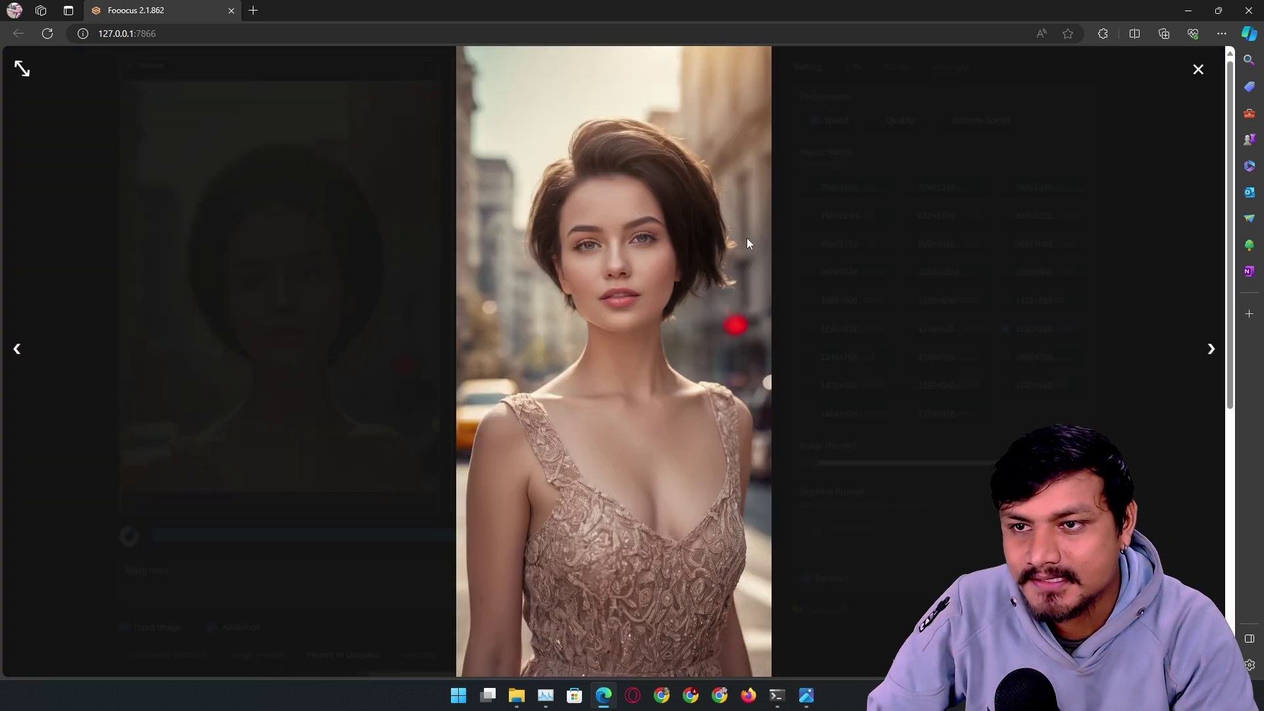
Step: Compare the two hair-recolored results with the original portrait "image (3).png" and with each other
left_click(1197, 70)
scroll(586, 364, "down", 6)
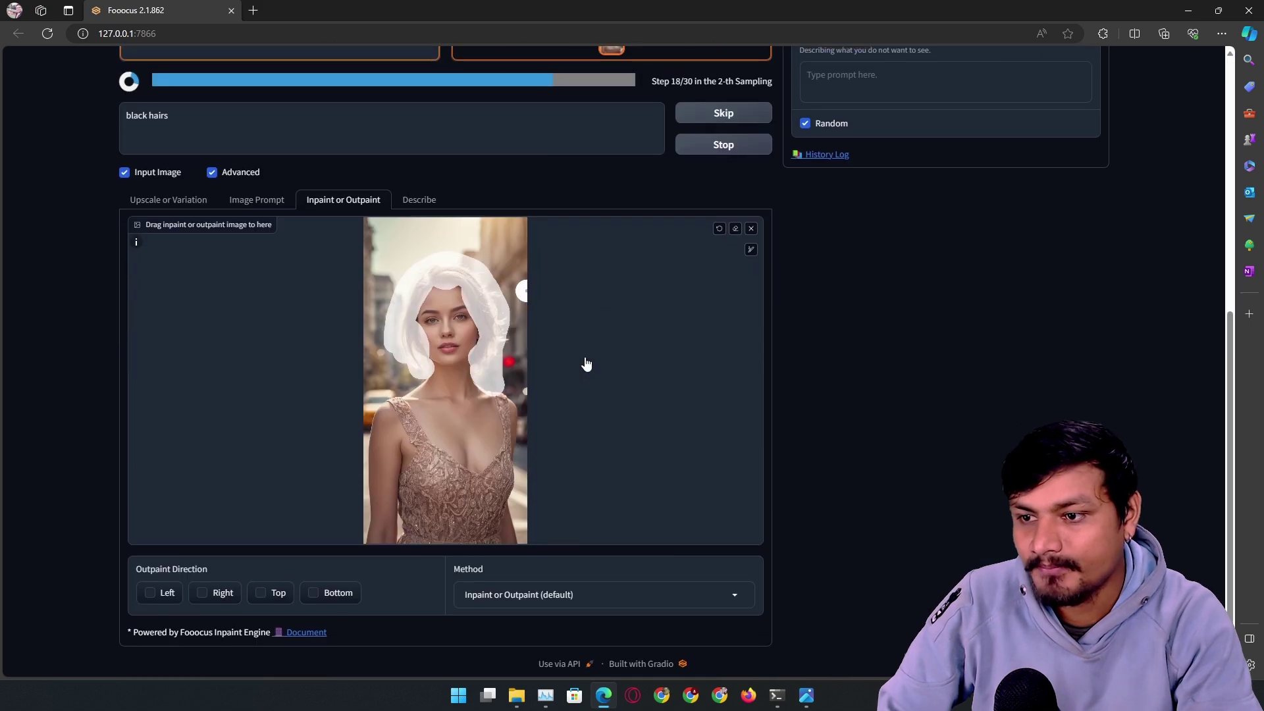
scroll(552, 377, "up", 2)
key("alt+Tab")
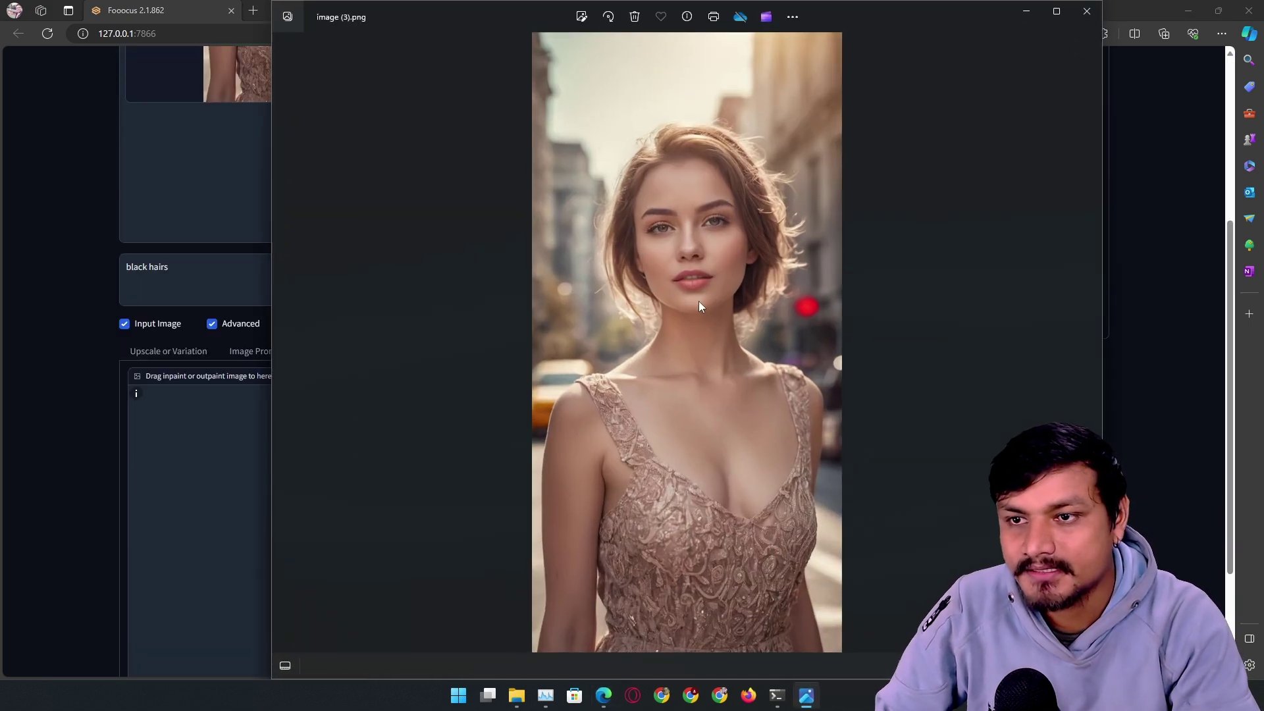
left_click(1025, 12)
scroll(702, 208, "up", 4)
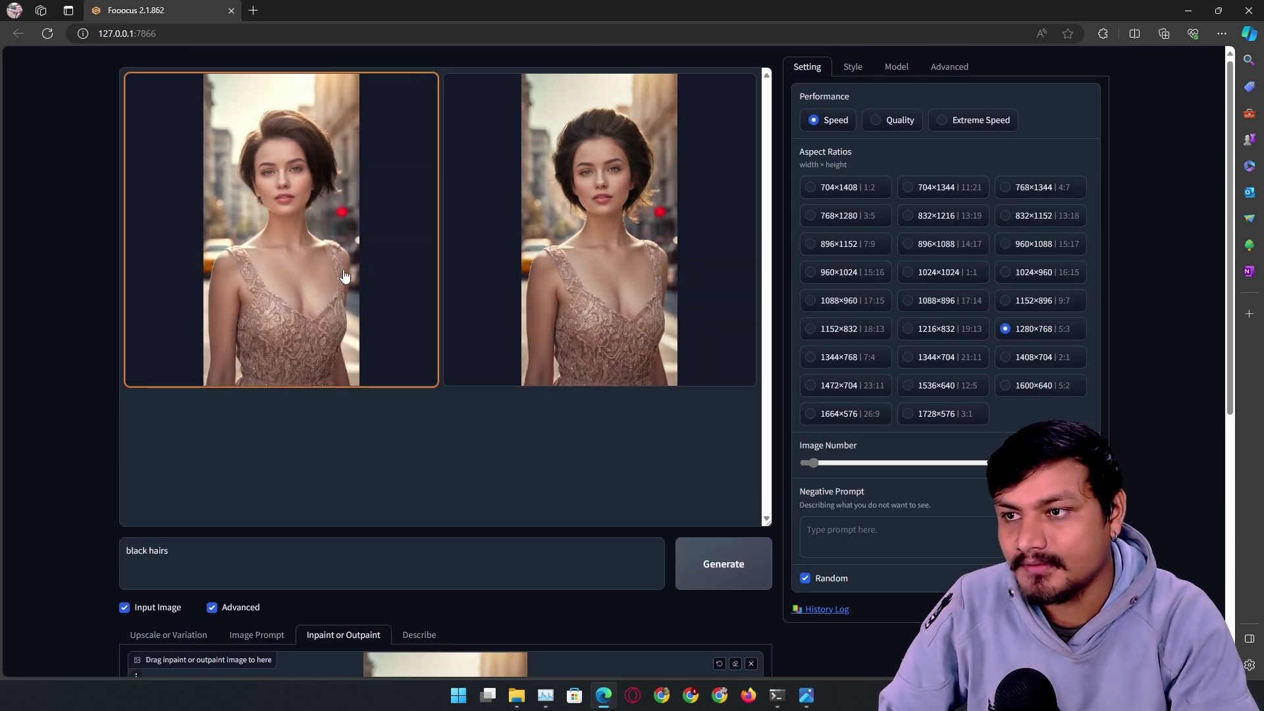
left_click(341, 275)
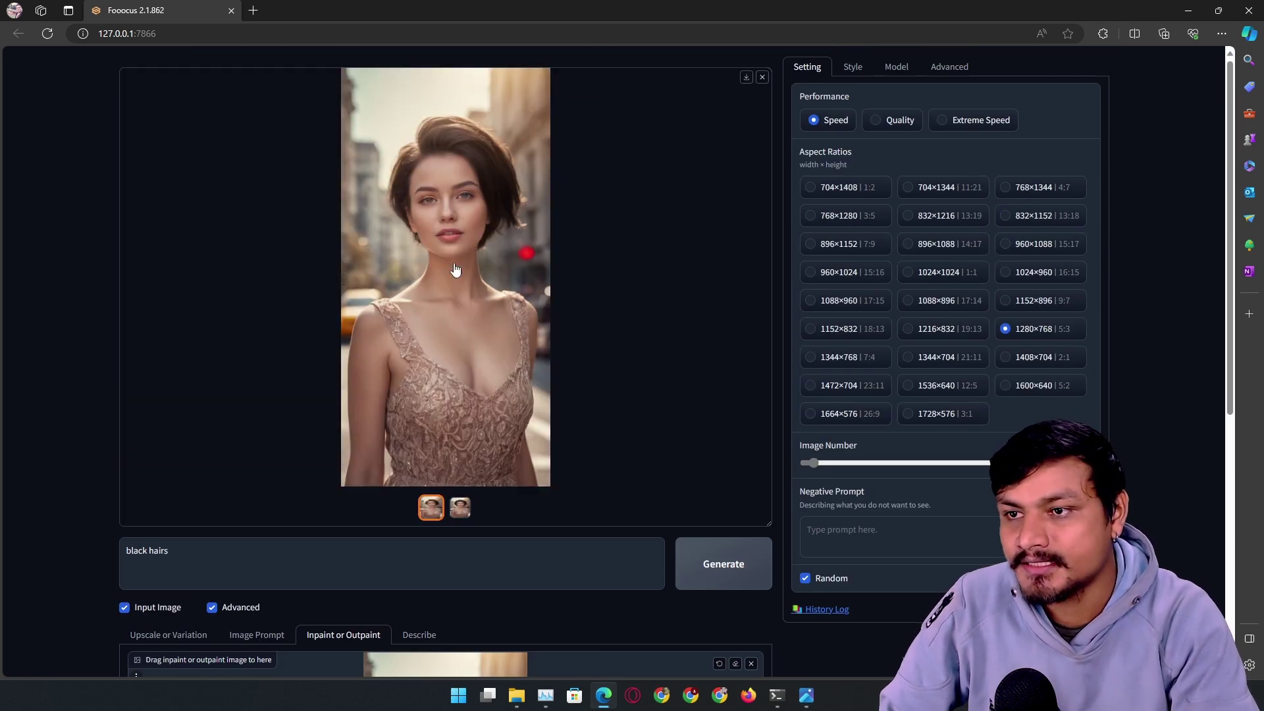
left_click(465, 511)
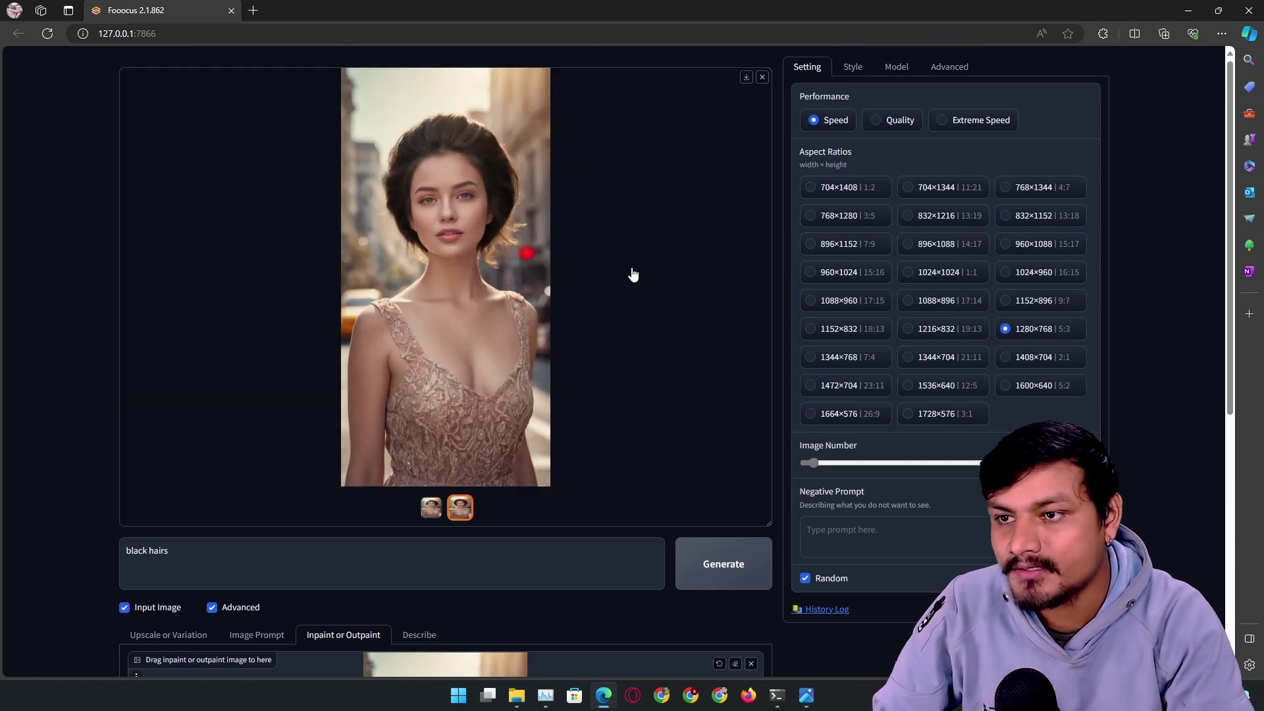
left_click(746, 77)
Step: Use bluePencilXL_v050.safetensors as the SDXL base model
left_click(896, 67)
left_click(855, 124)
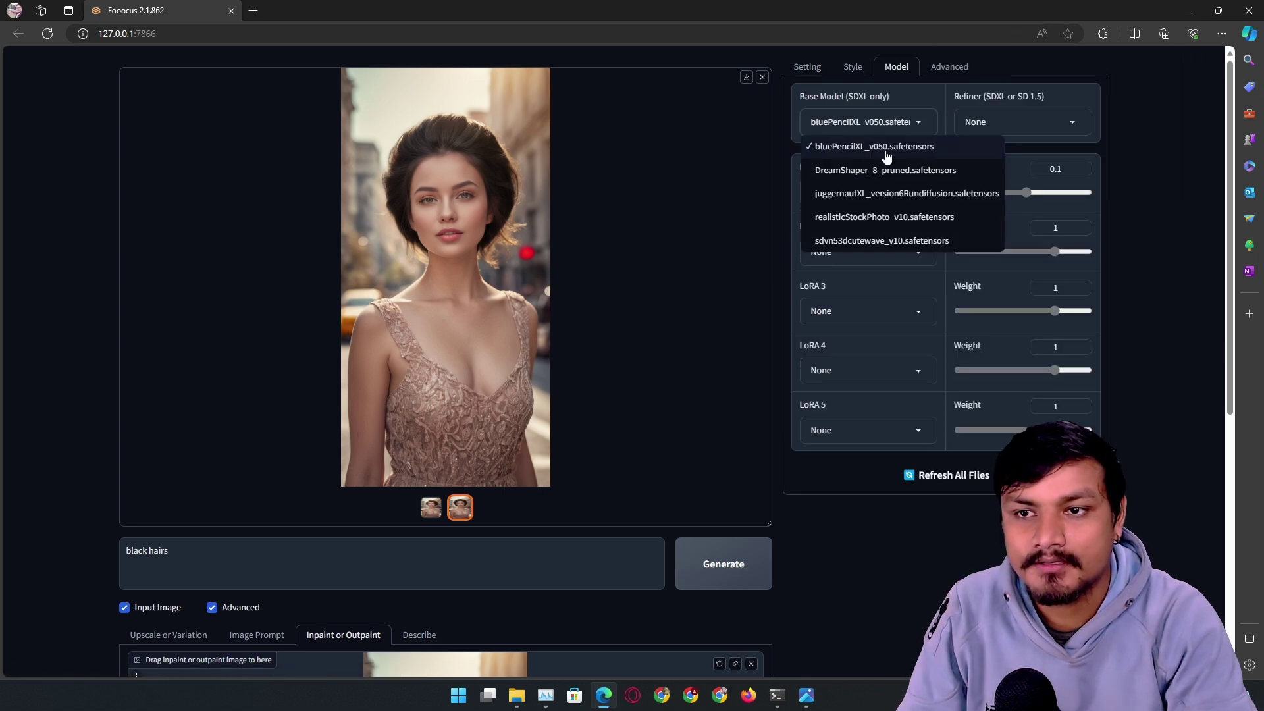
left_click(922, 96)
Step: Replace the prompt with "anime style", mask the whole input portrait with the largest brush, and generate the images
scroll(564, 369, "down", 4)
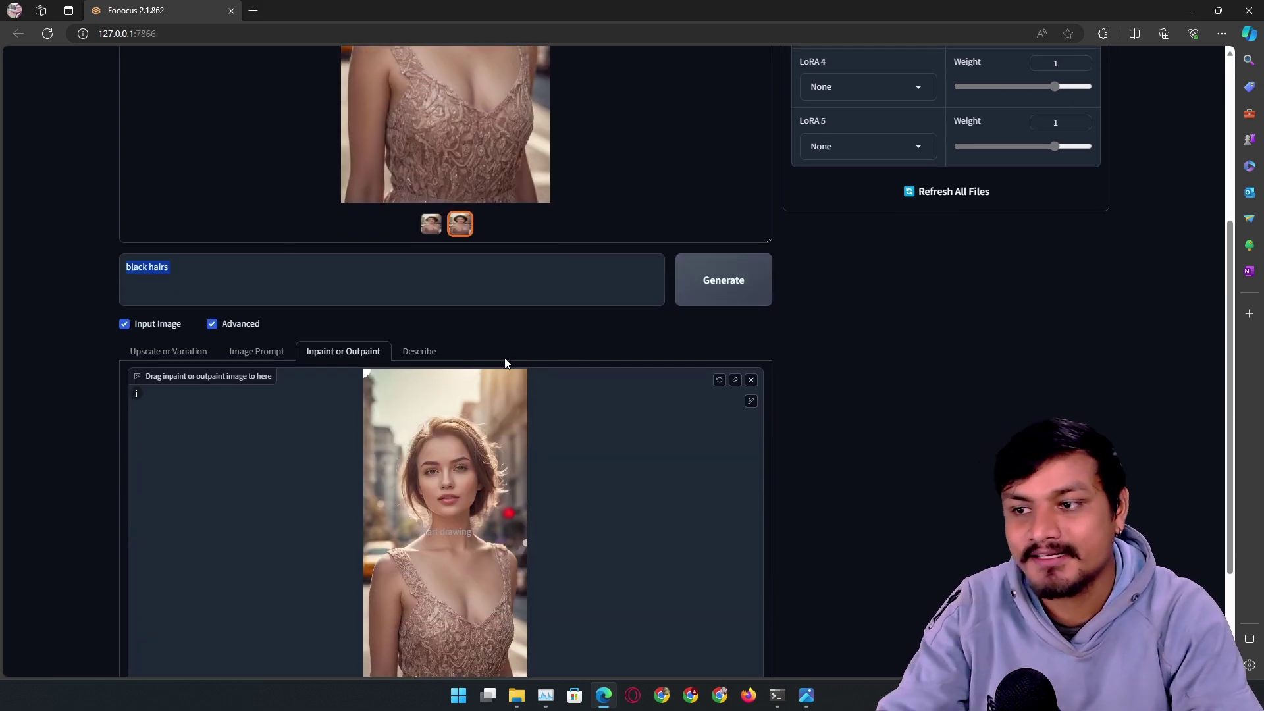
scroll(549, 392, "down", 1)
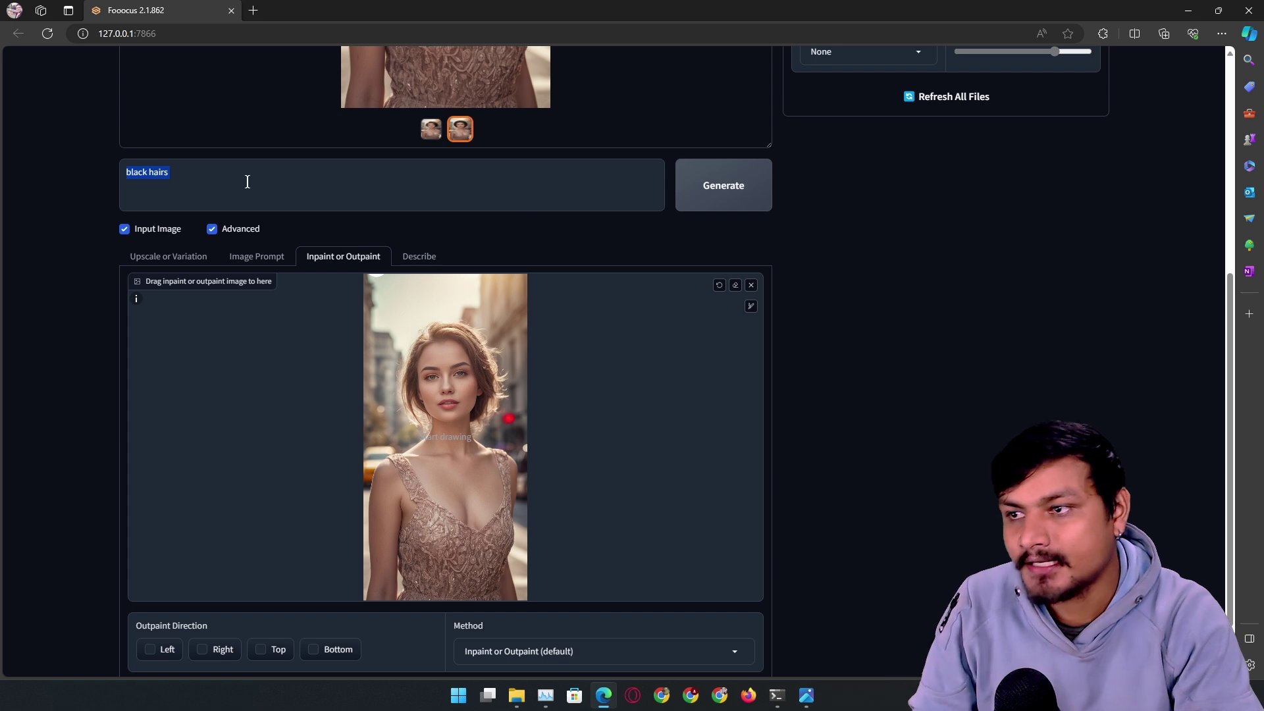
type("as")
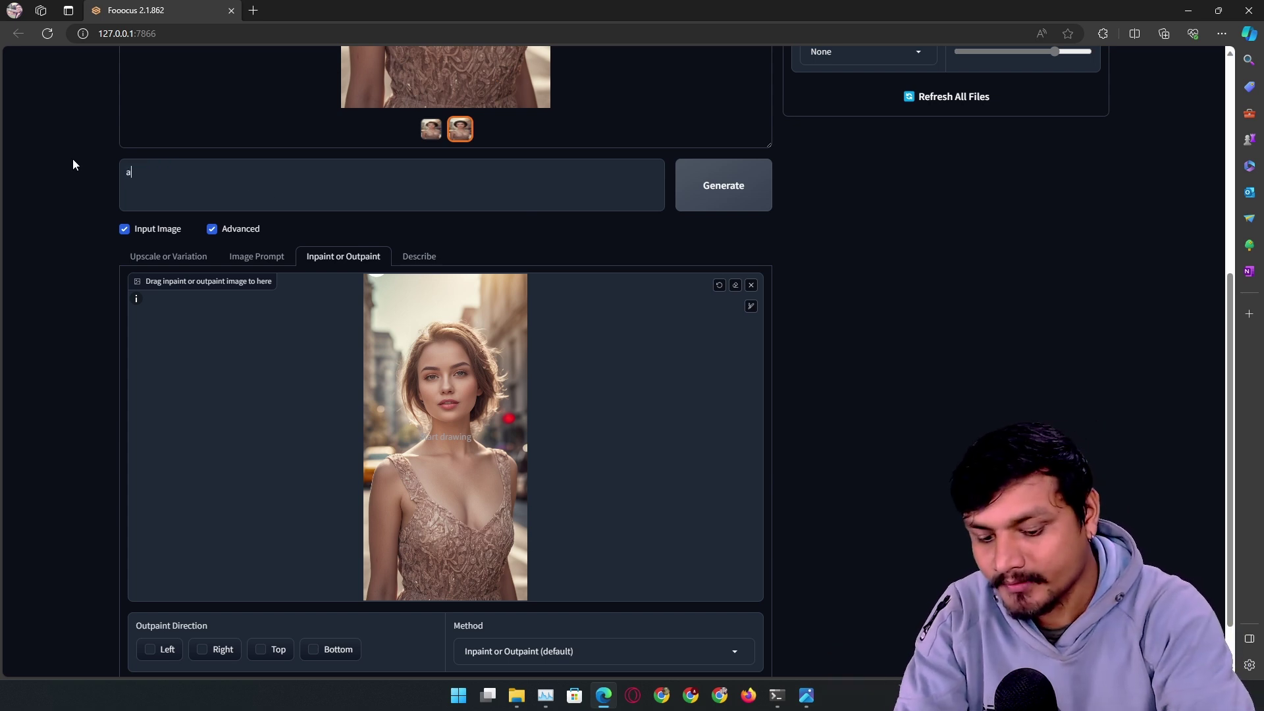
key("BackSpace")
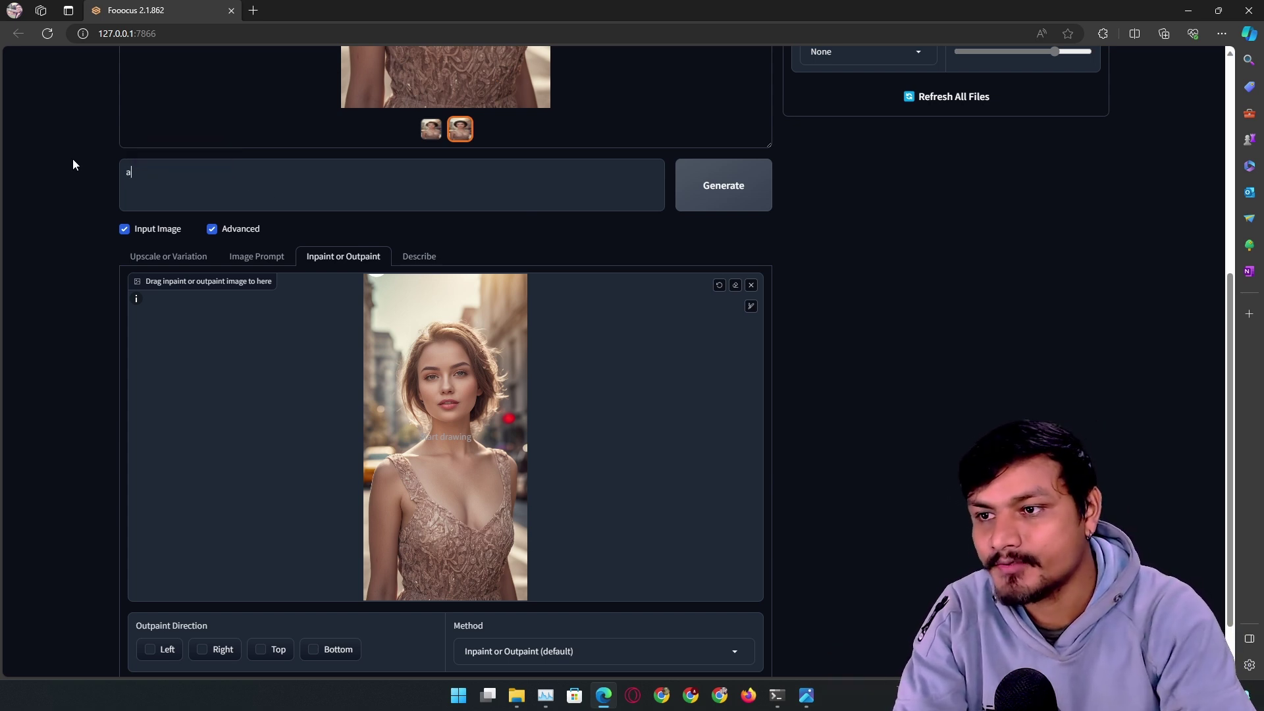
key("BackSpace")
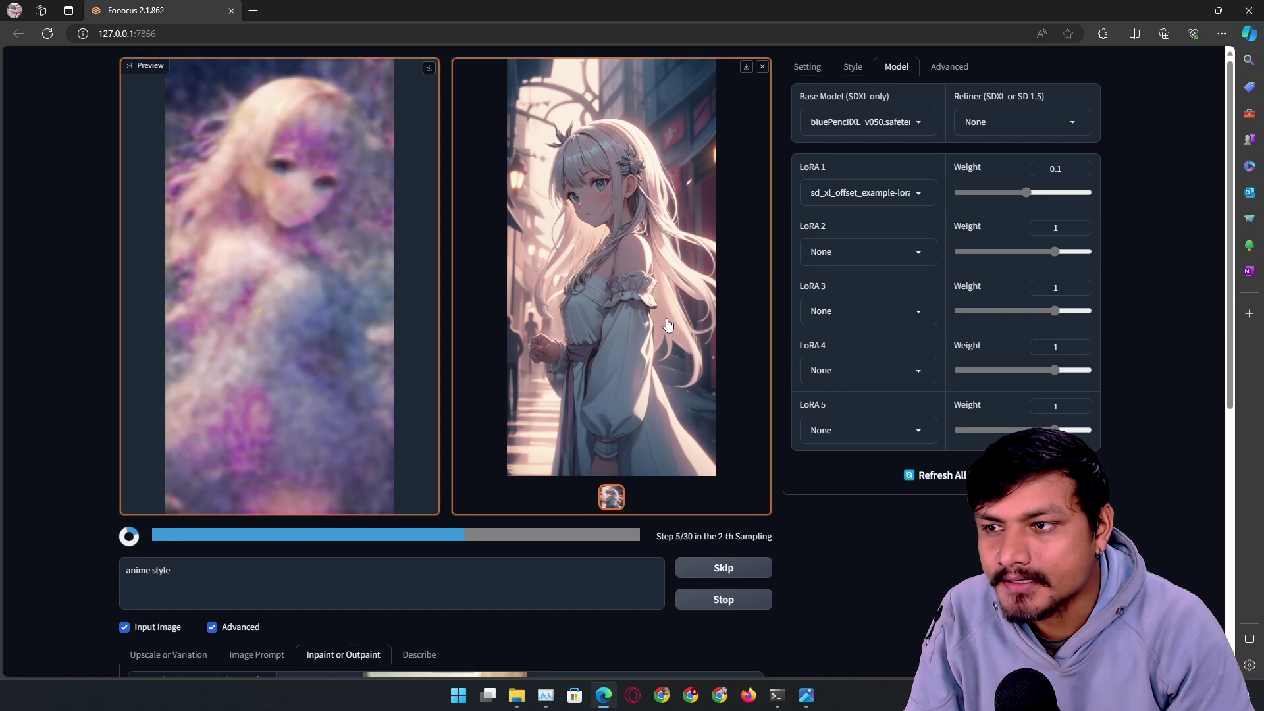
Step: Switch the input to the portrait loaded in Image Prompt and generate images with the "anime style" prompt
scroll(666, 324, "down", 3)
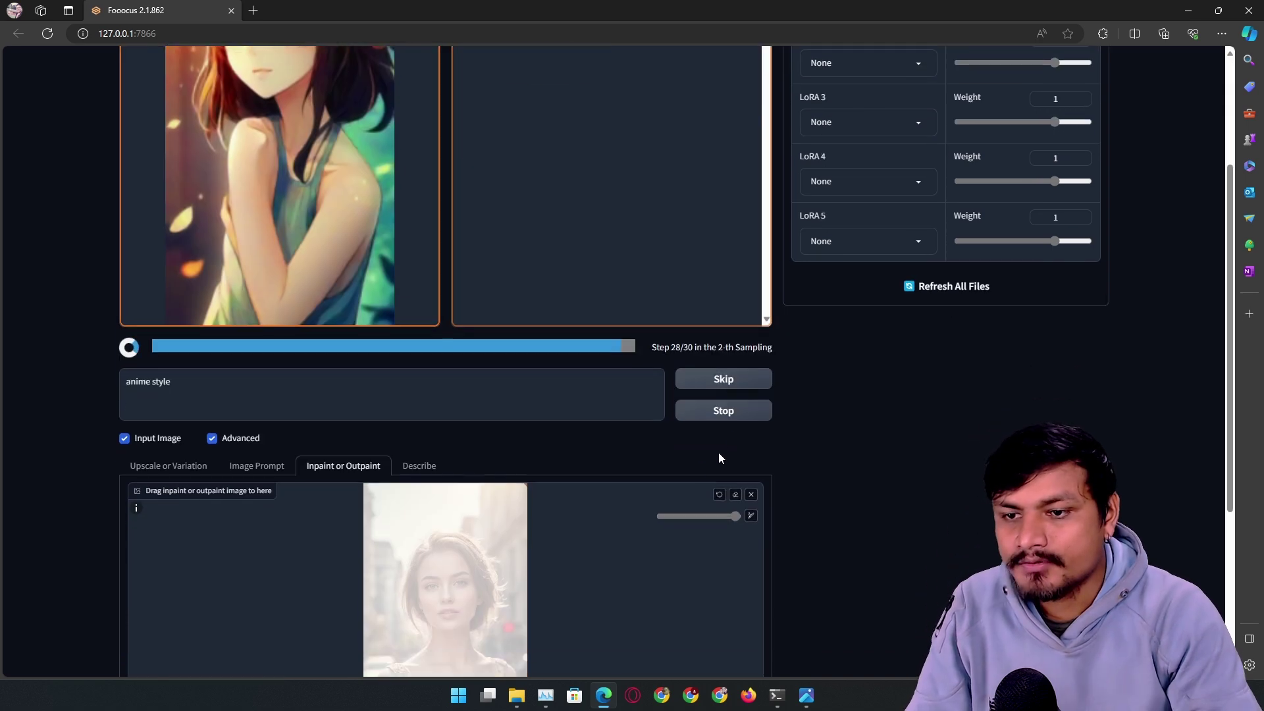
left_click(241, 469)
scroll(226, 484, "down", 5)
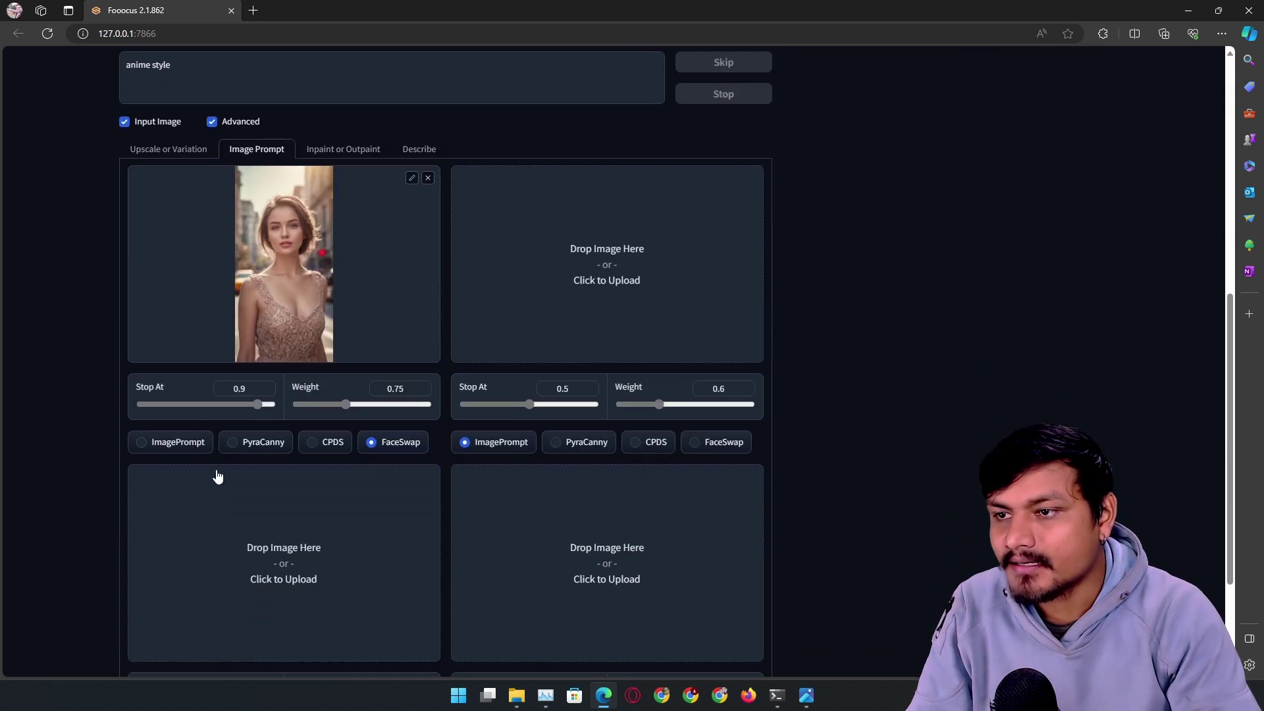
scroll(818, 537, "up", 7)
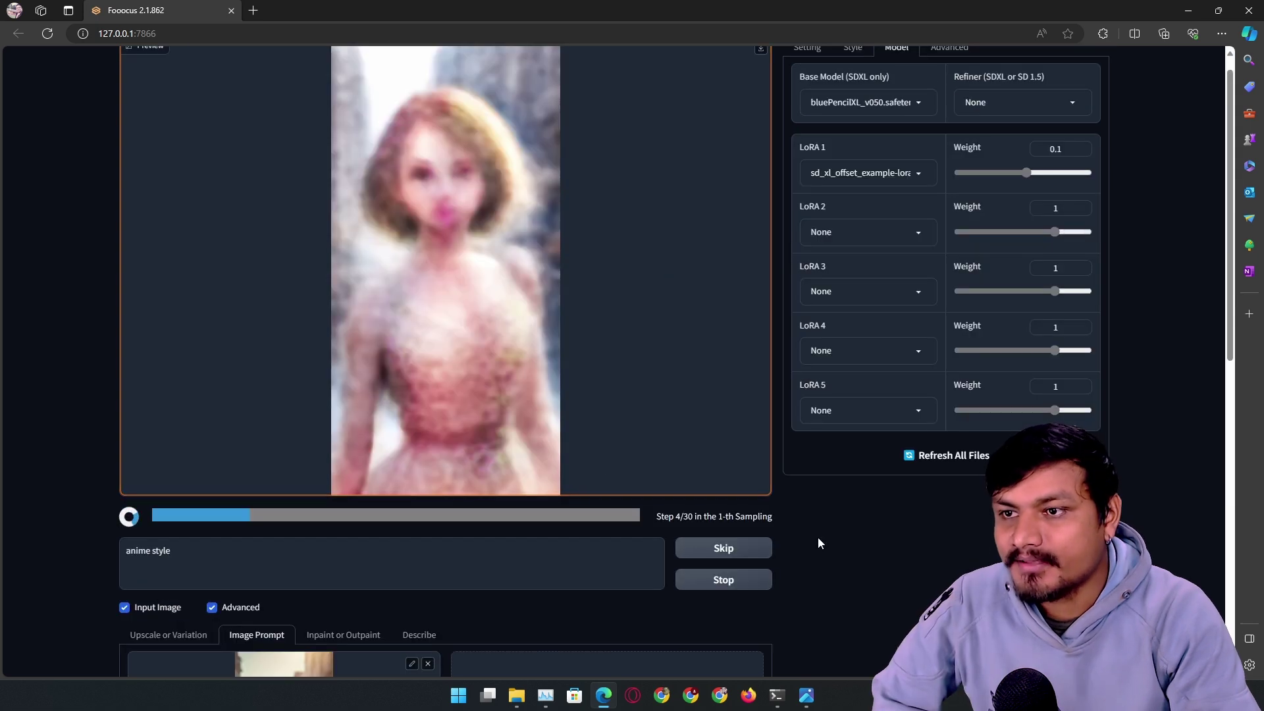
Step: Compare the anime-style generation preview with the input portrait loaded in Image Prompt while the images render
scroll(809, 529, "down", 3)
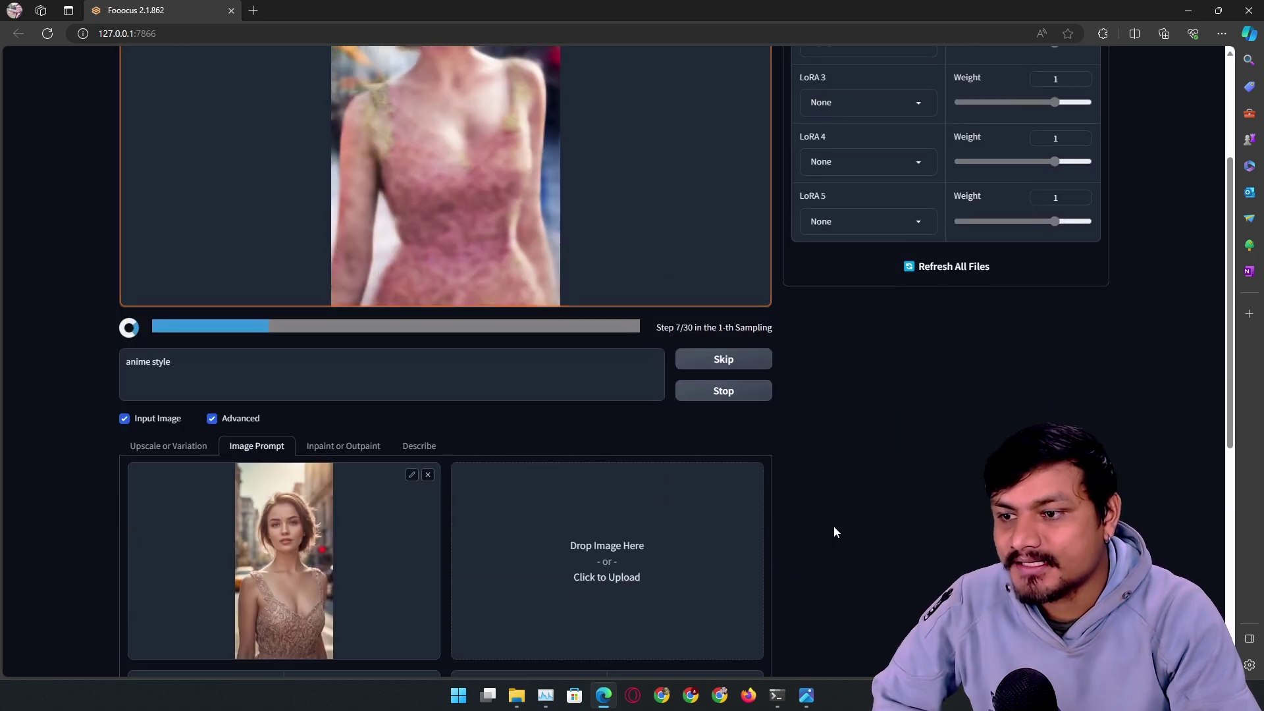
scroll(658, 461, "down", 4)
scroll(503, 388, "up", 3)
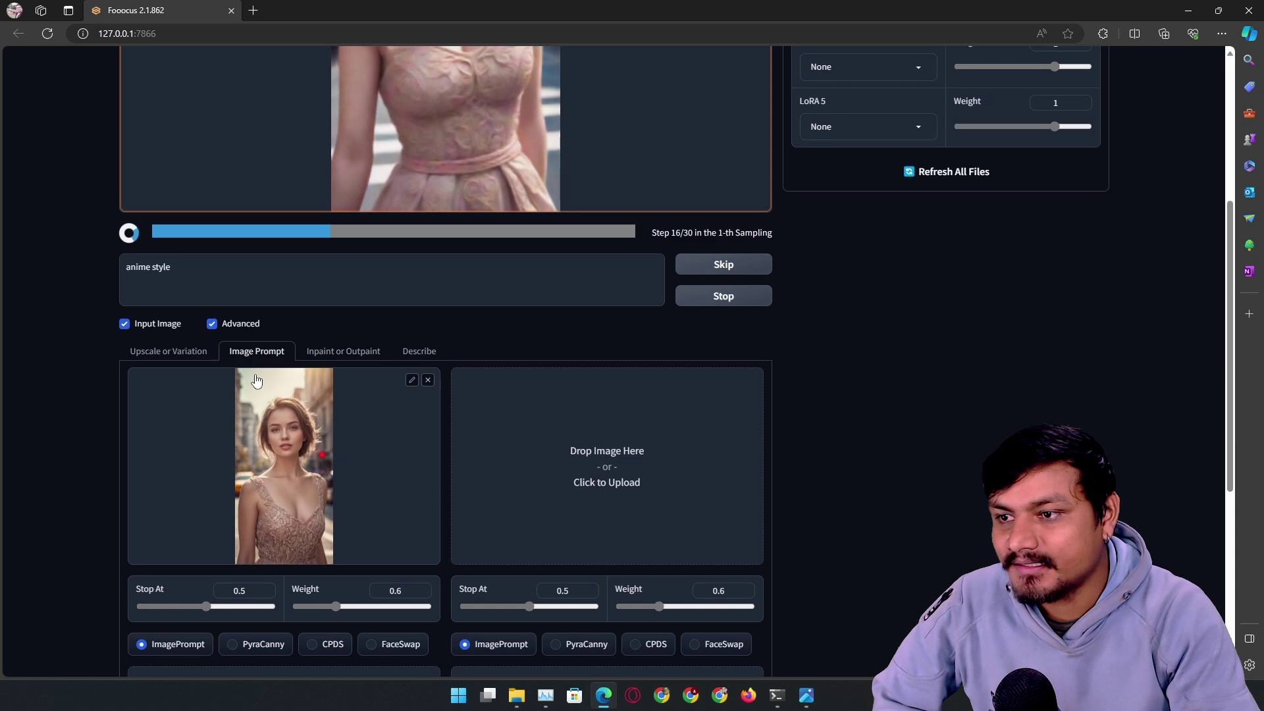
scroll(442, 325, "up", 4)
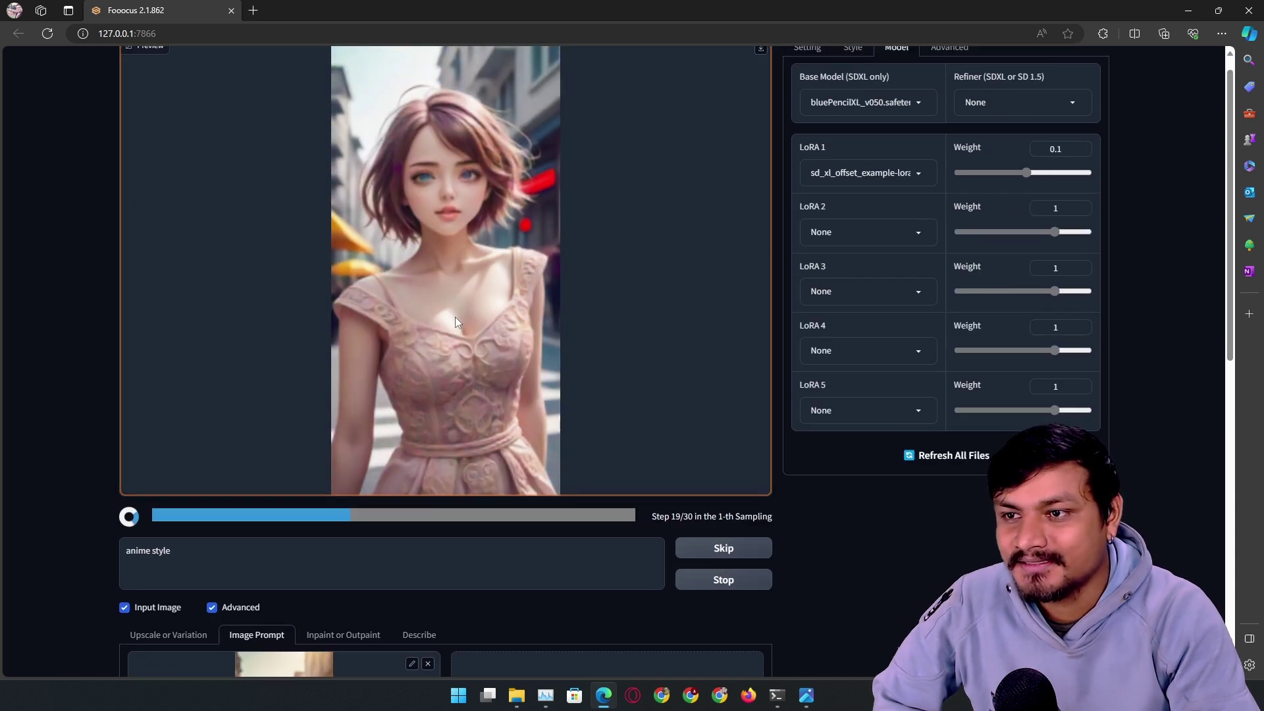
scroll(455, 321, "down", 4)
scroll(456, 322, "up", 5)
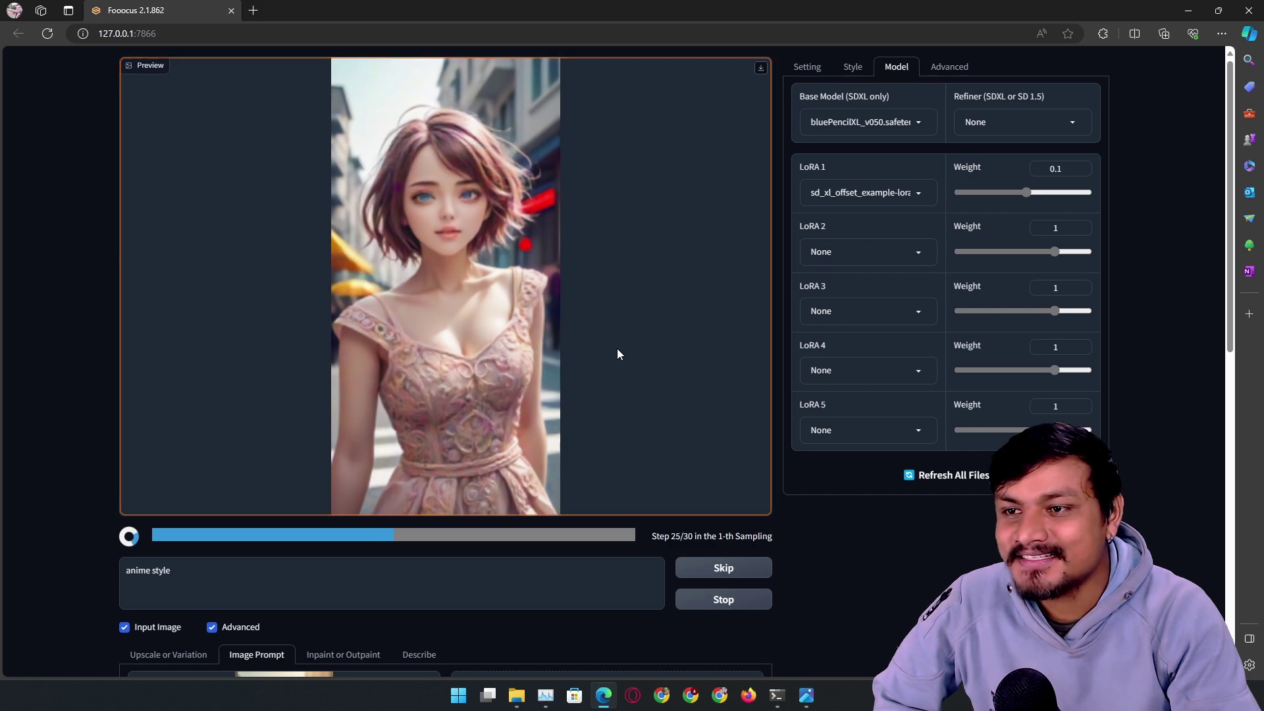
scroll(618, 349, "down", 5)
scroll(468, 333, "up", 5)
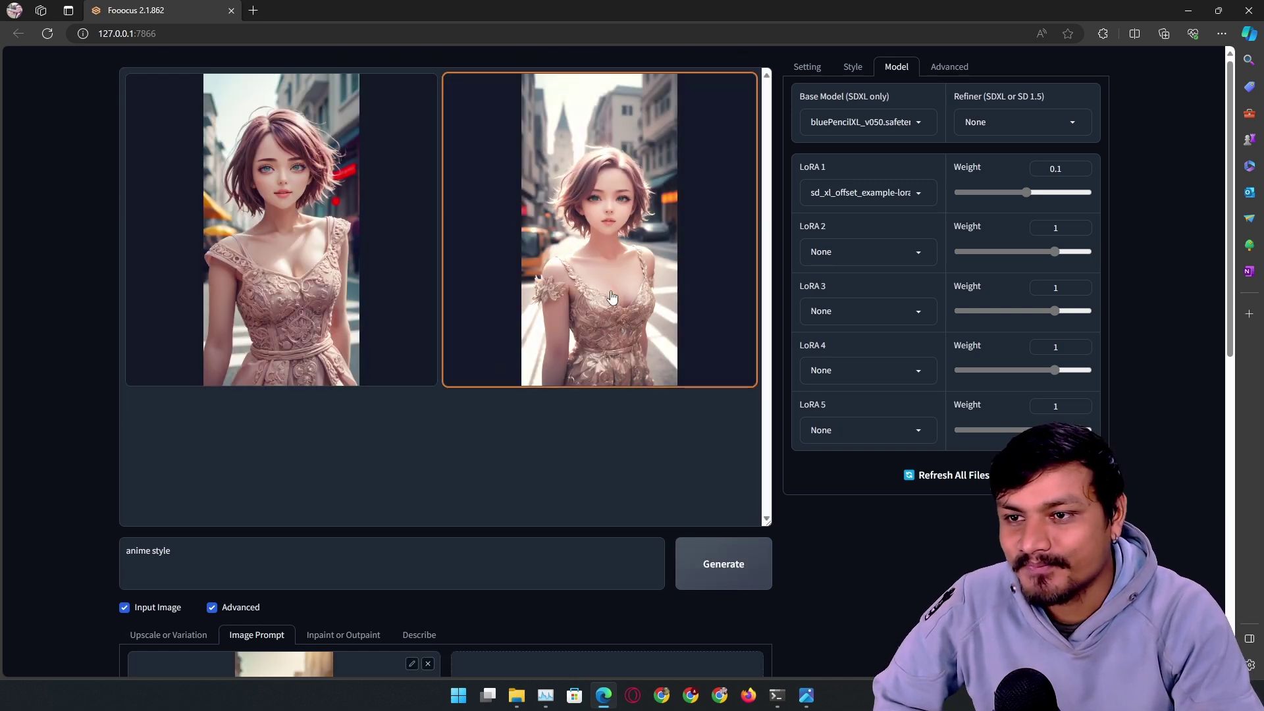
Step: Enlarge the two anime-style results and compare them with each other and with the input portrait
left_click(612, 298)
left_click(431, 508)
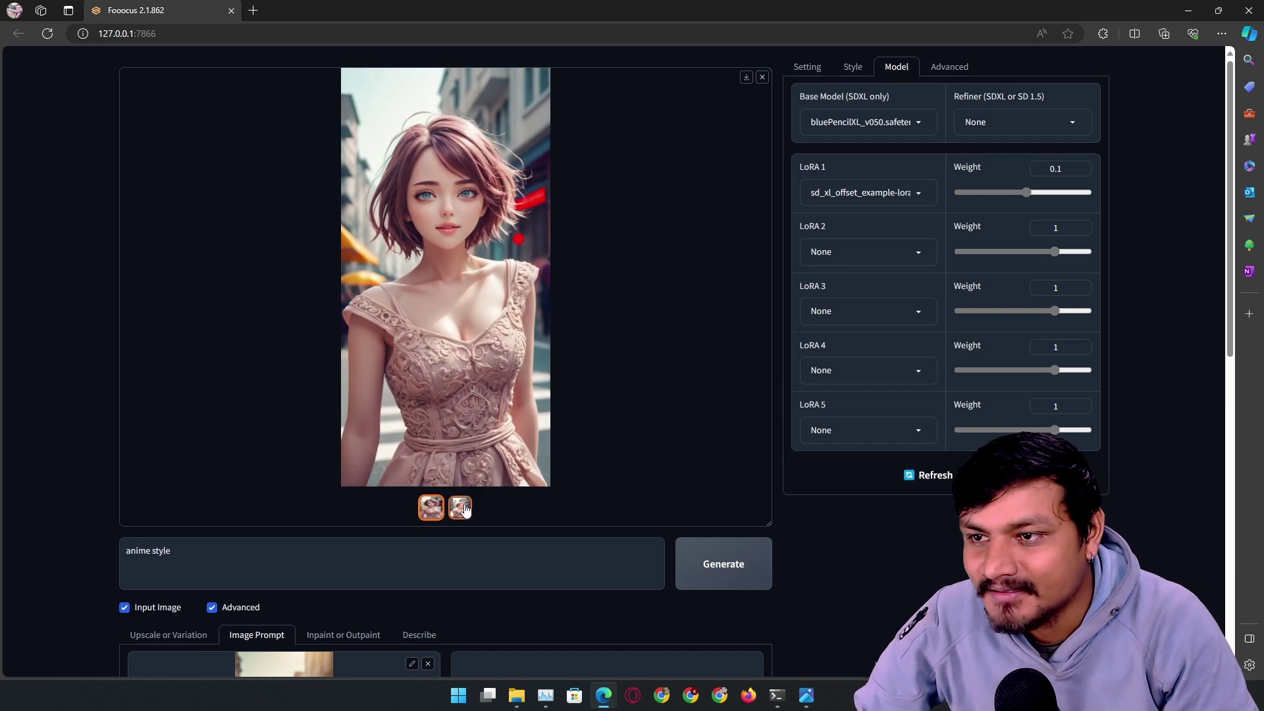
left_click(466, 509)
scroll(443, 347, "down", 5)
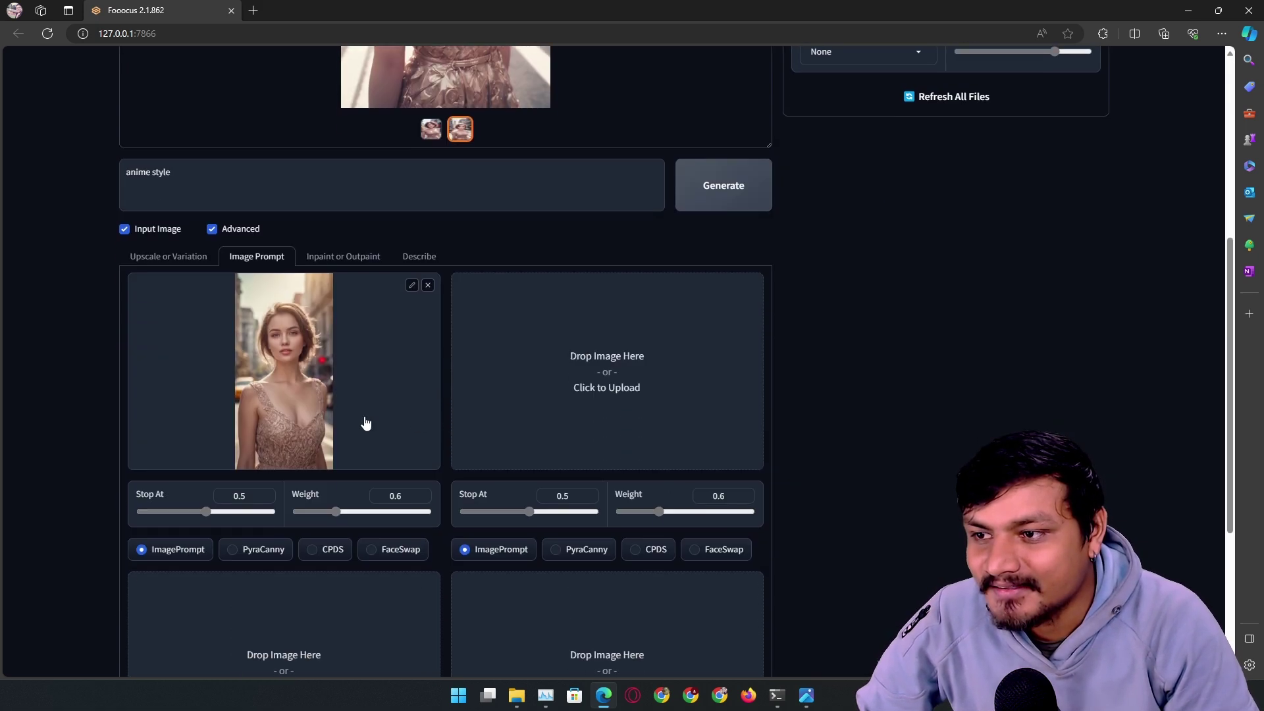
scroll(316, 420, "up", 5)
left_click(442, 505)
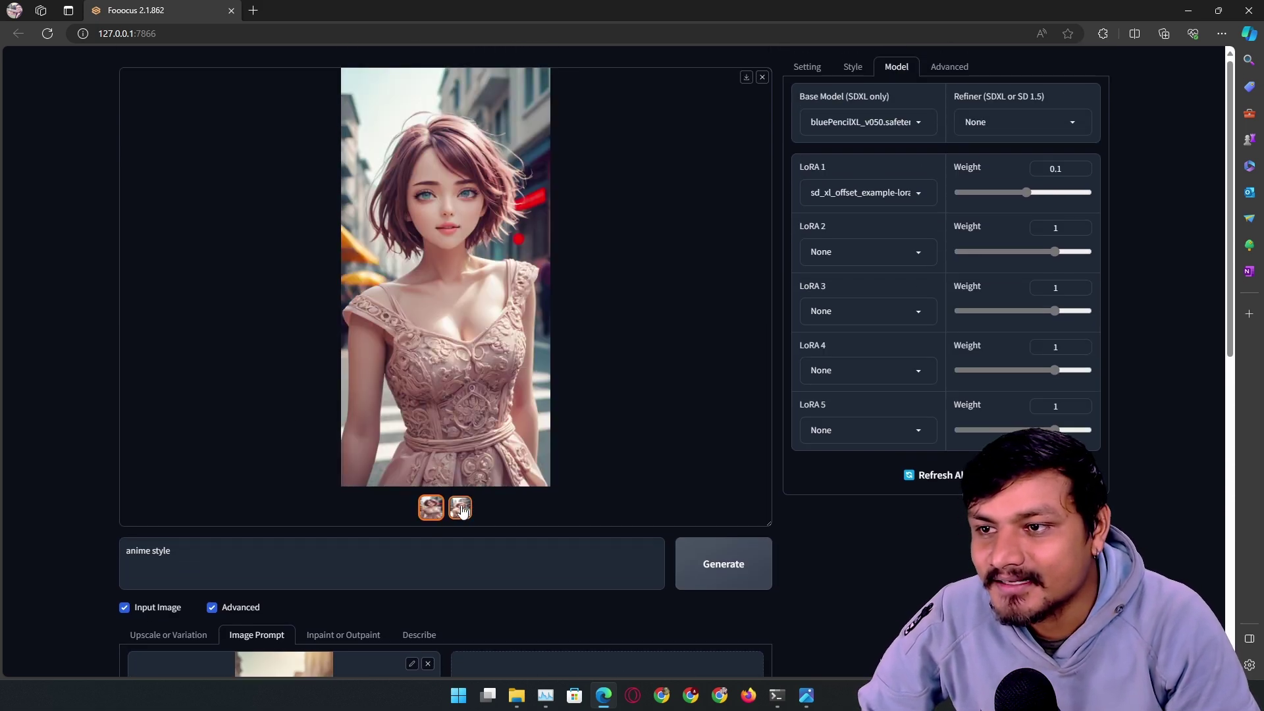
left_click(463, 511)
left_click(441, 511)
left_click(466, 513)
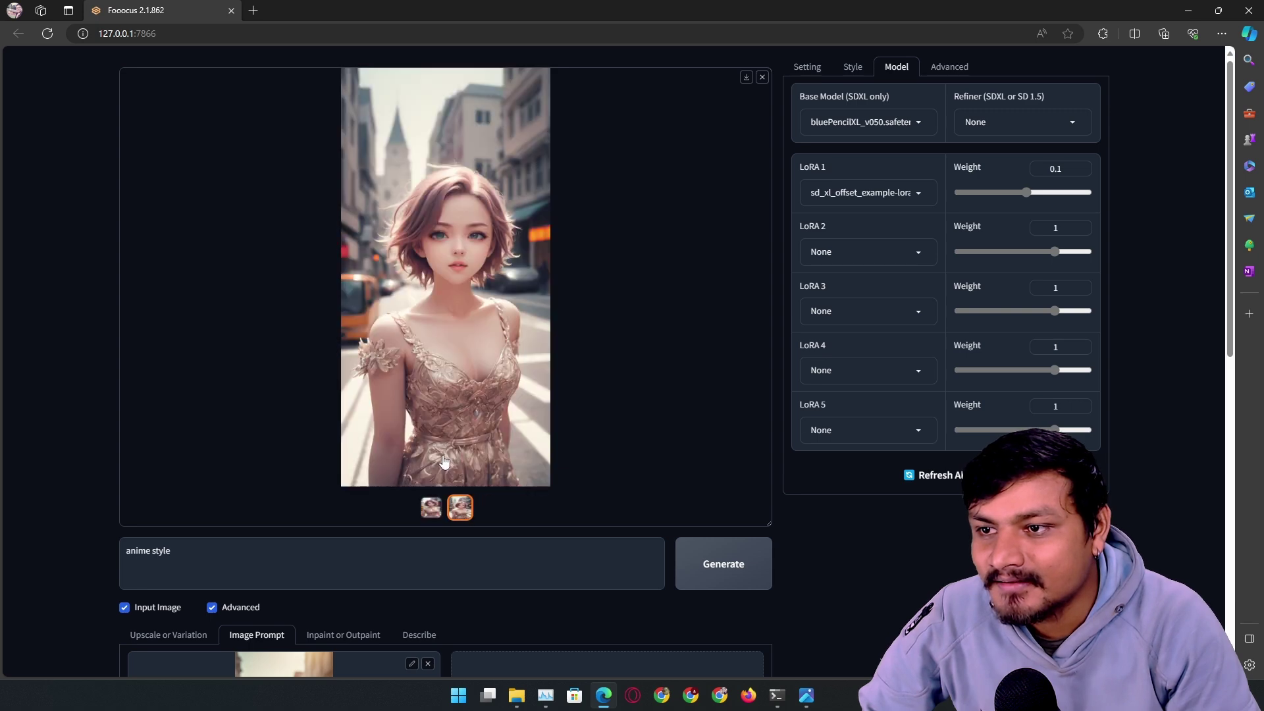
scroll(282, 433, "down", 5)
scroll(268, 382, "up", 5)
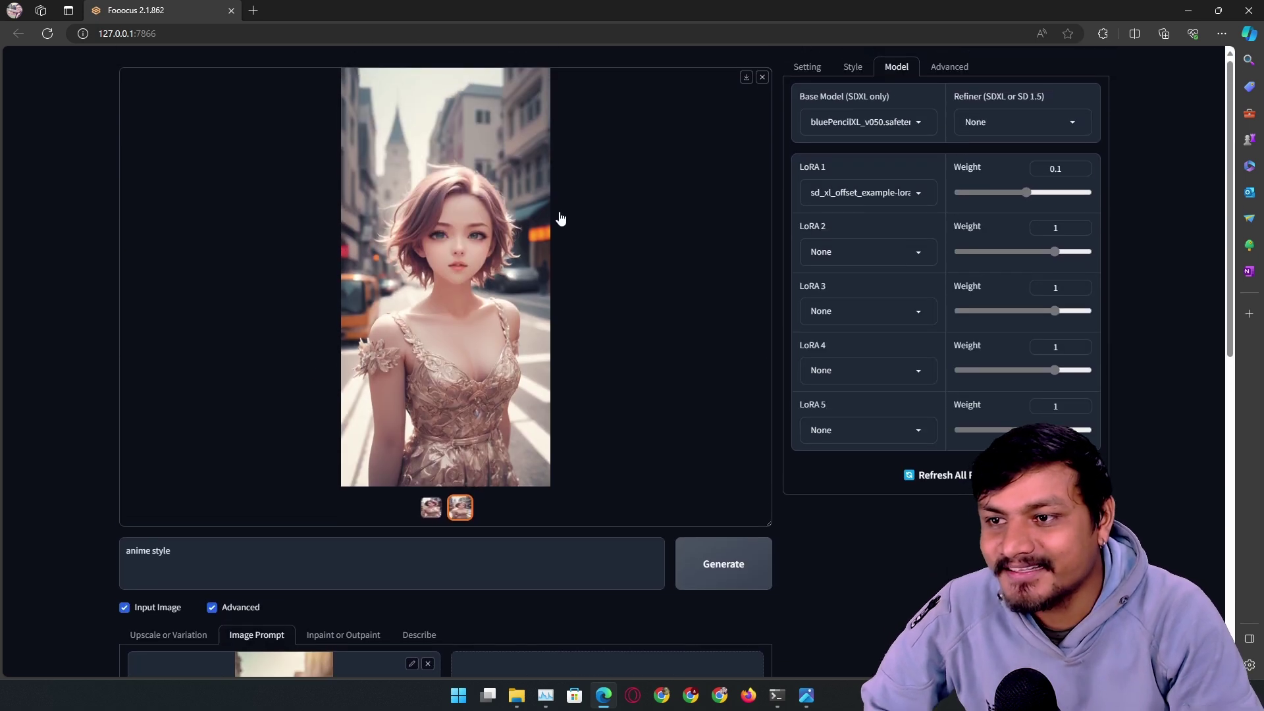
scroll(808, 333, "down", 2)
scroll(808, 333, "up", 2)
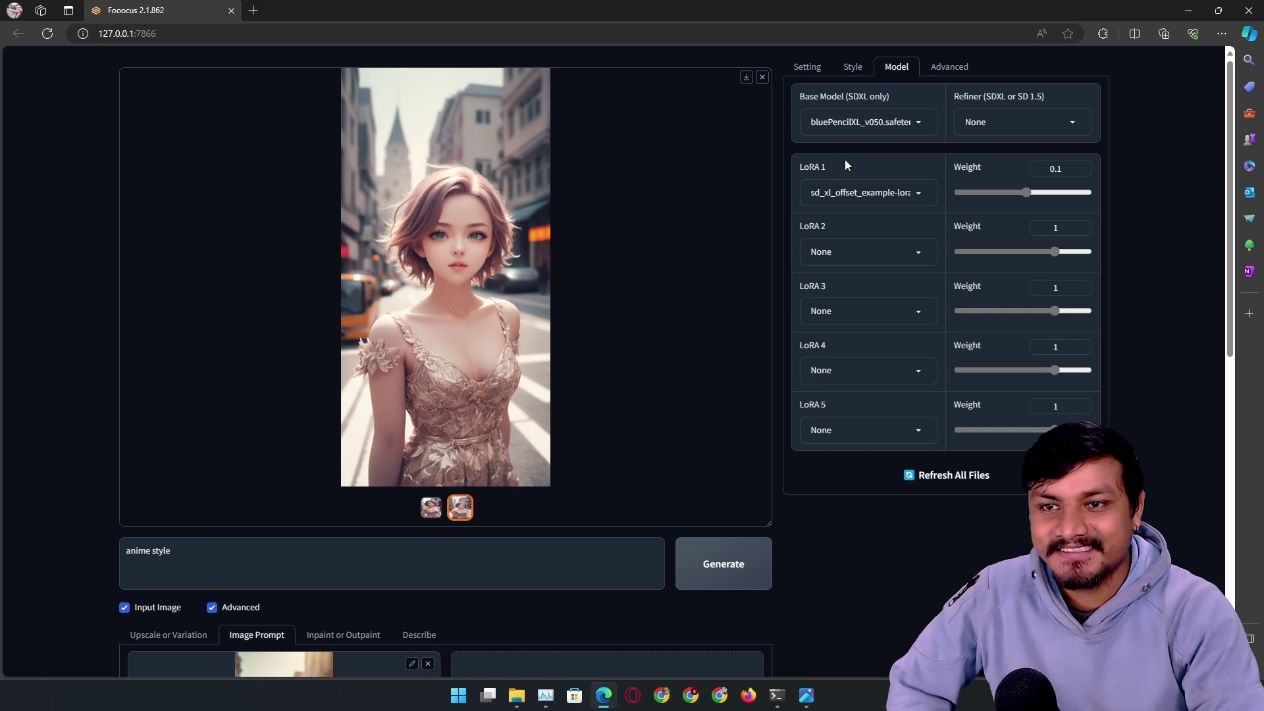
Step: Review the style, model and advanced options, ending on the general performance and aspect ratio settings
left_click(853, 67)
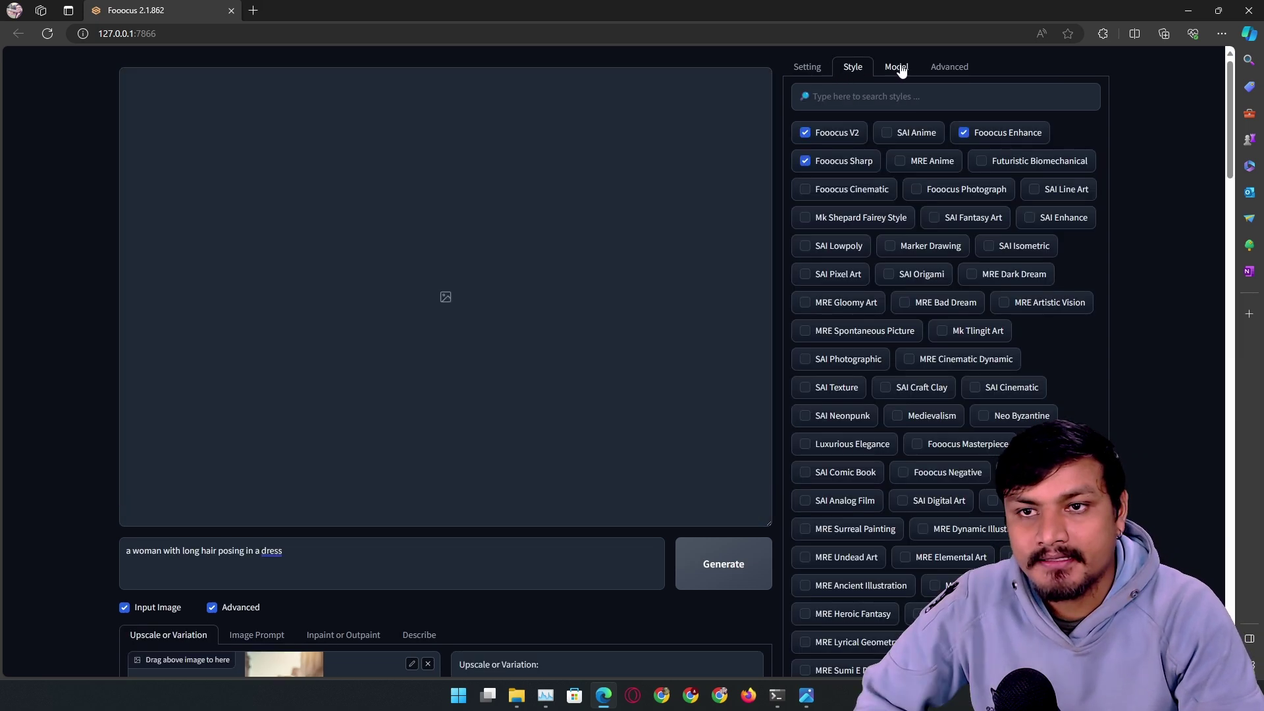
left_click(899, 68)
left_click(948, 66)
left_click(896, 66)
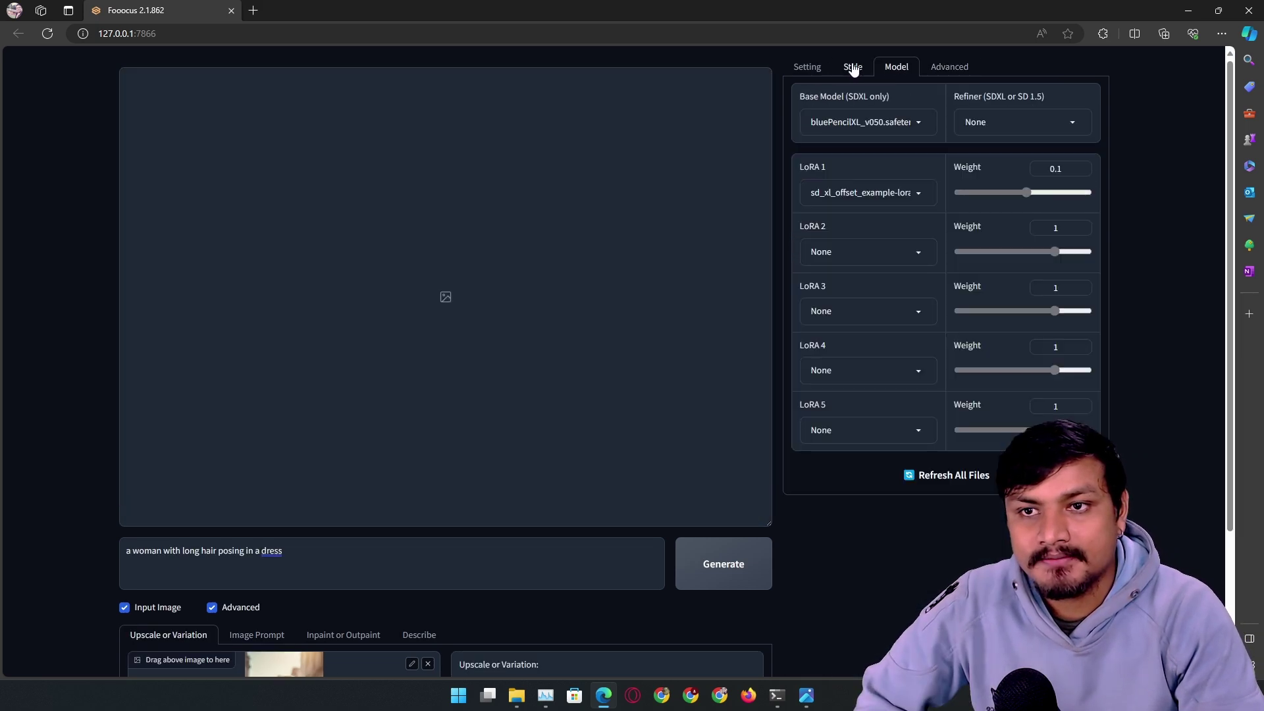
left_click(852, 67)
left_click(809, 68)
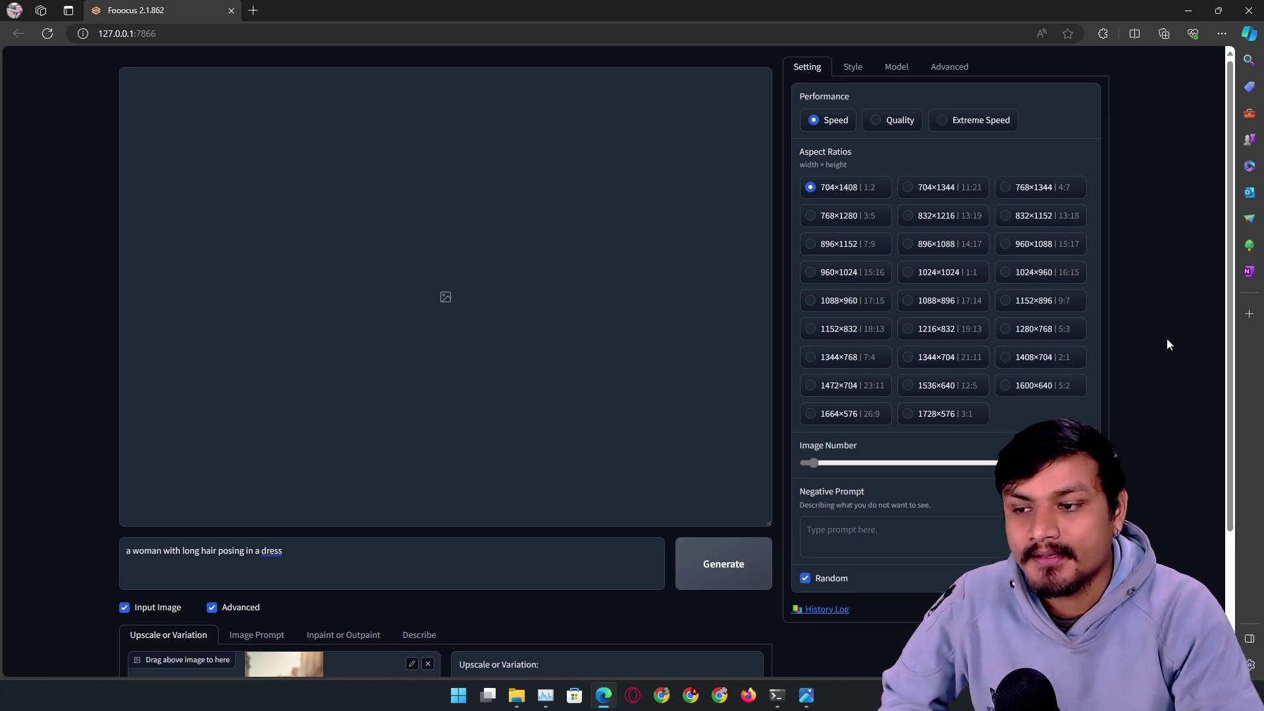
Step: Clear the prompt text "a woman with long hair posing in a dress"
scroll(1121, 333, "down", 3)
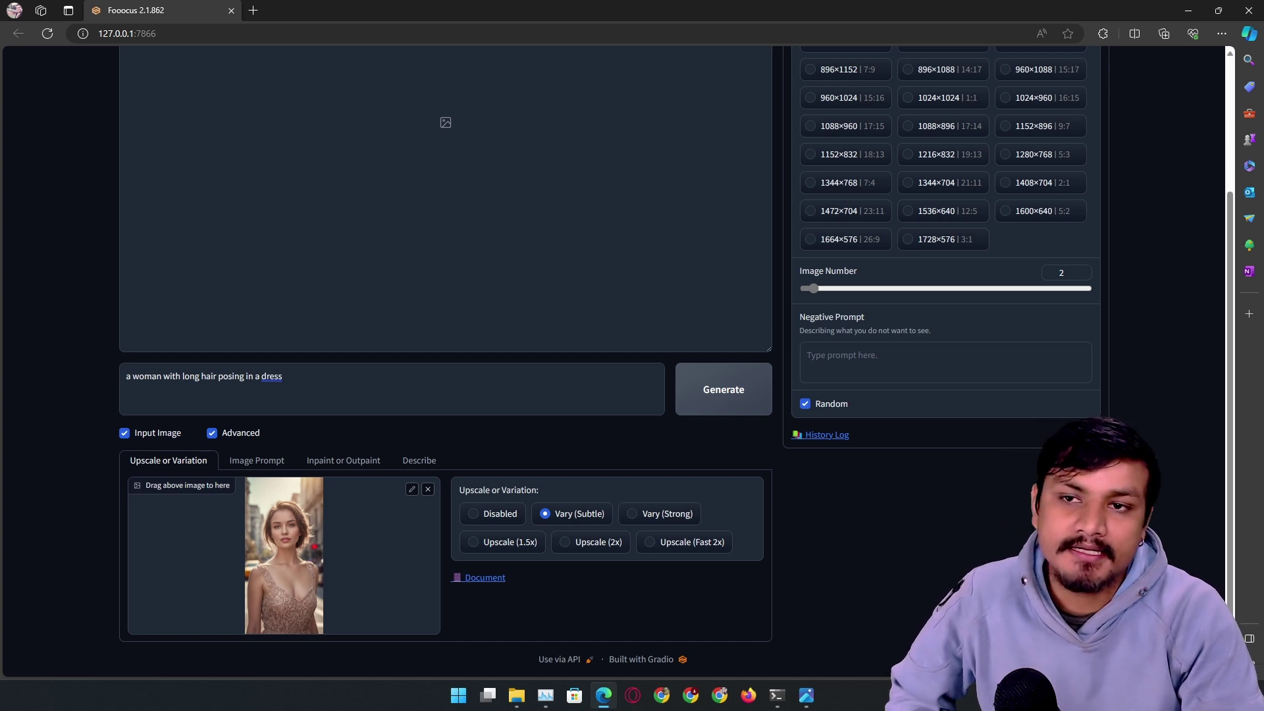
scroll(814, 517, "up", 3)
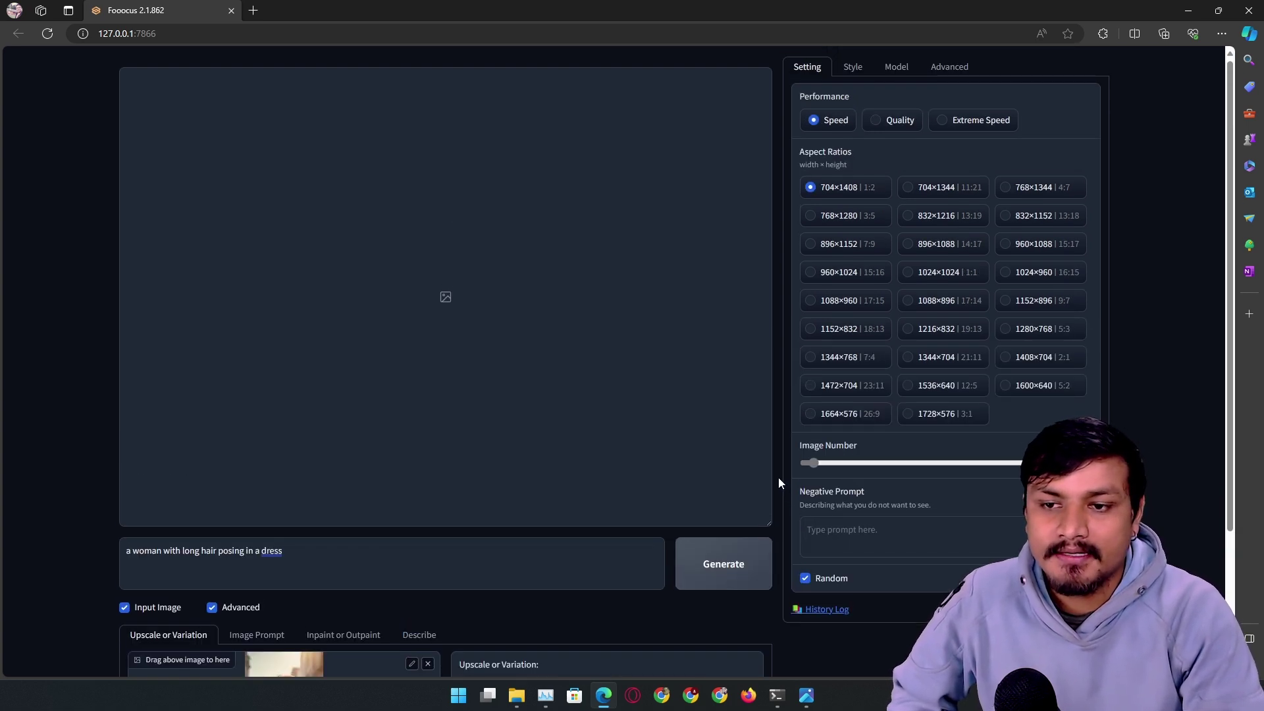
scroll(783, 471, "down", 3)
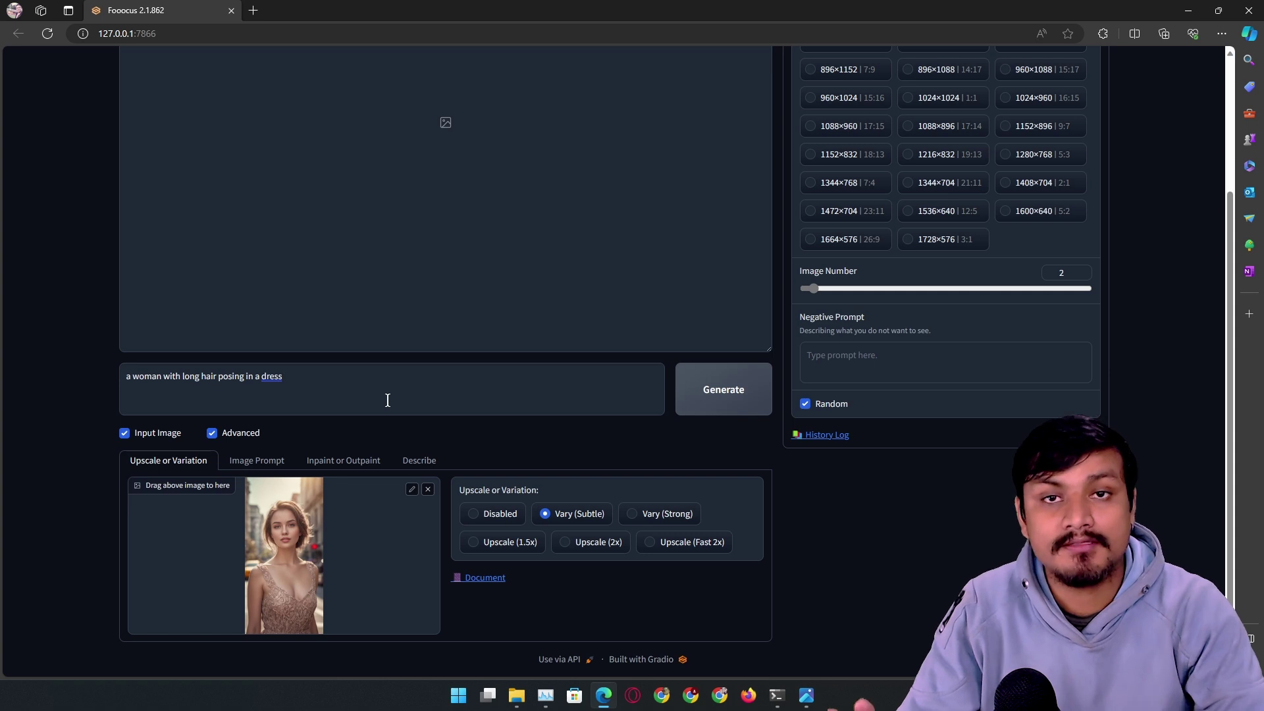
key("ctrl+a")
key("BackSpace")
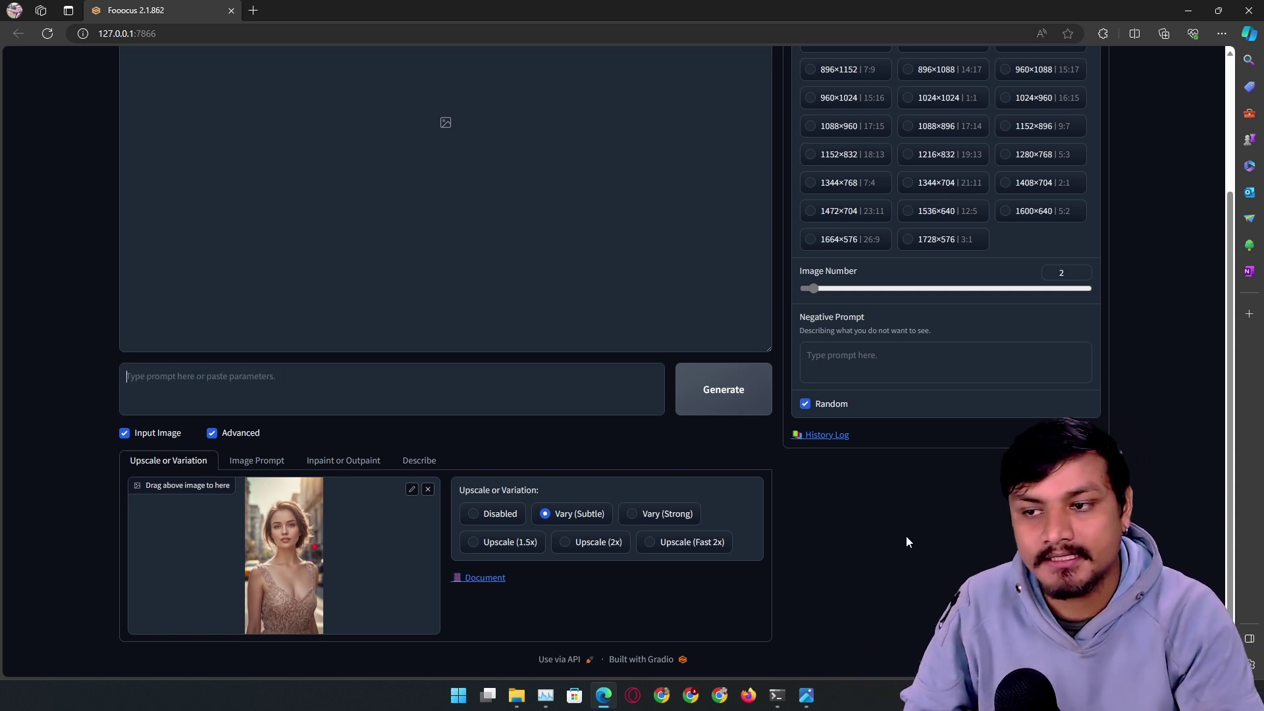
Step: Look through the Image Prompt, Inpaint or Outpaint and Describe input modes, returning to Image Prompt
scroll(1149, 269, "up", 3)
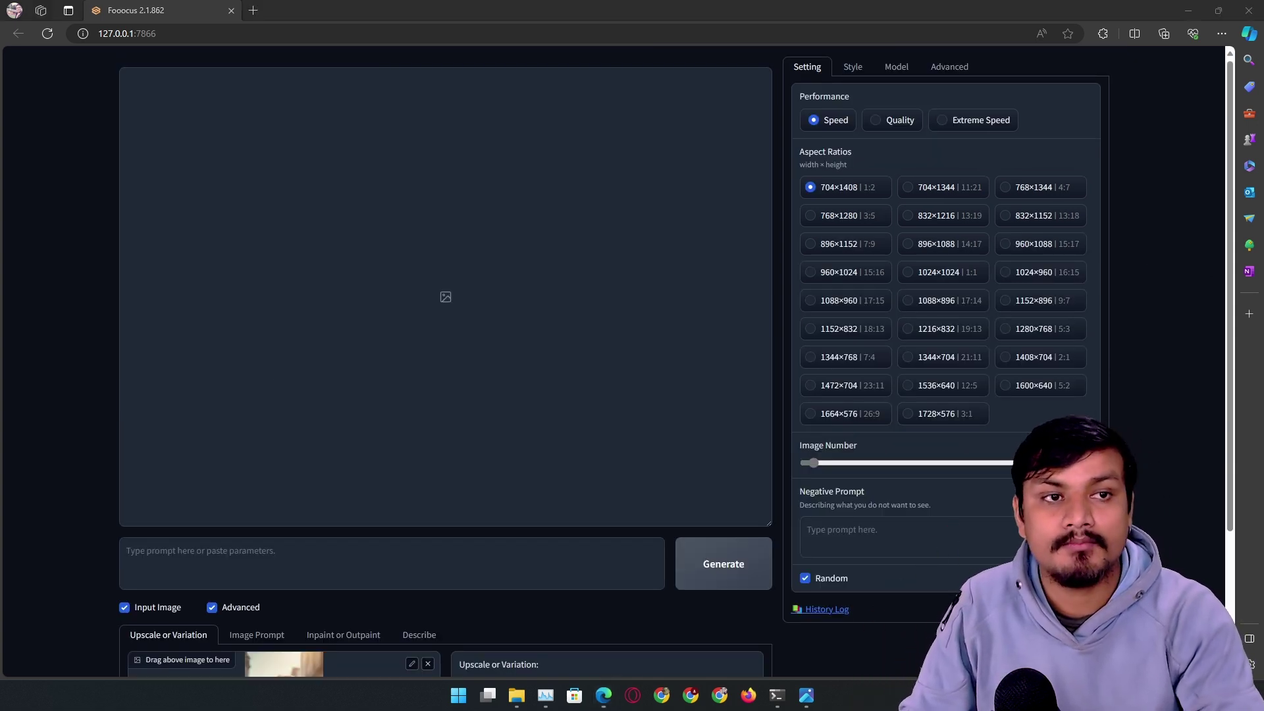
scroll(600, 402, "down", 3)
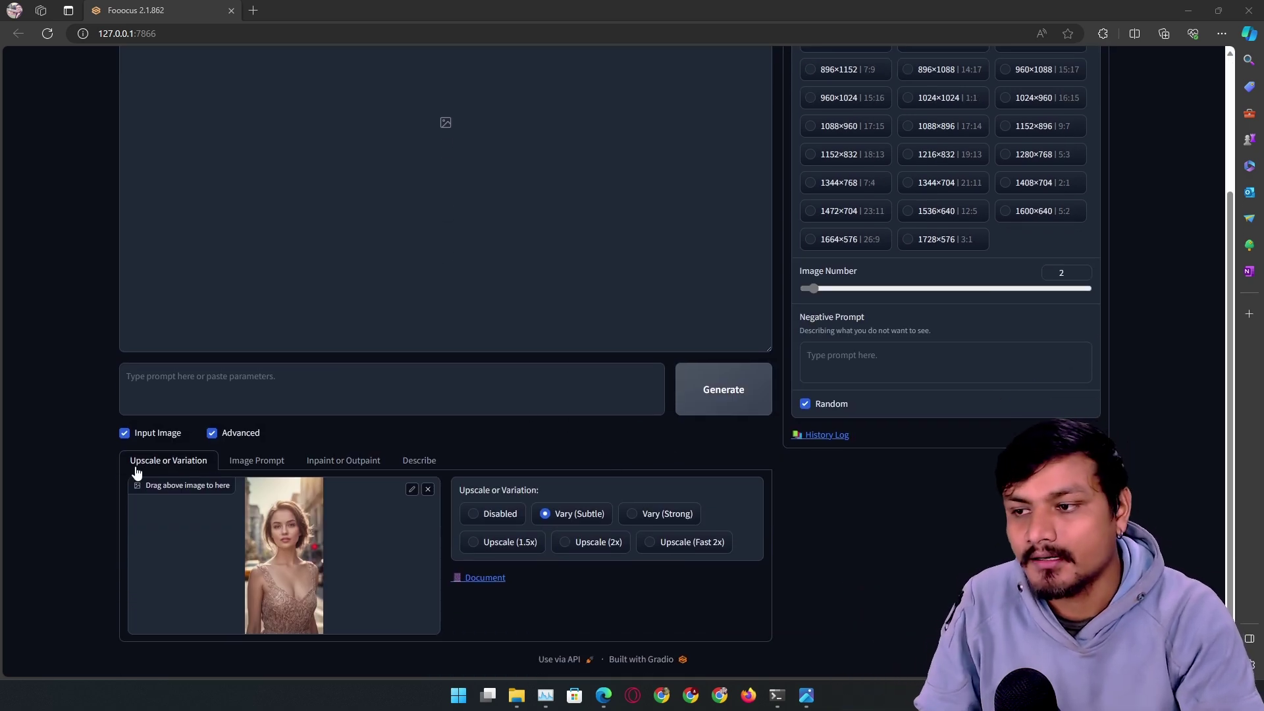
left_click(270, 461)
scroll(274, 467, "down", 5)
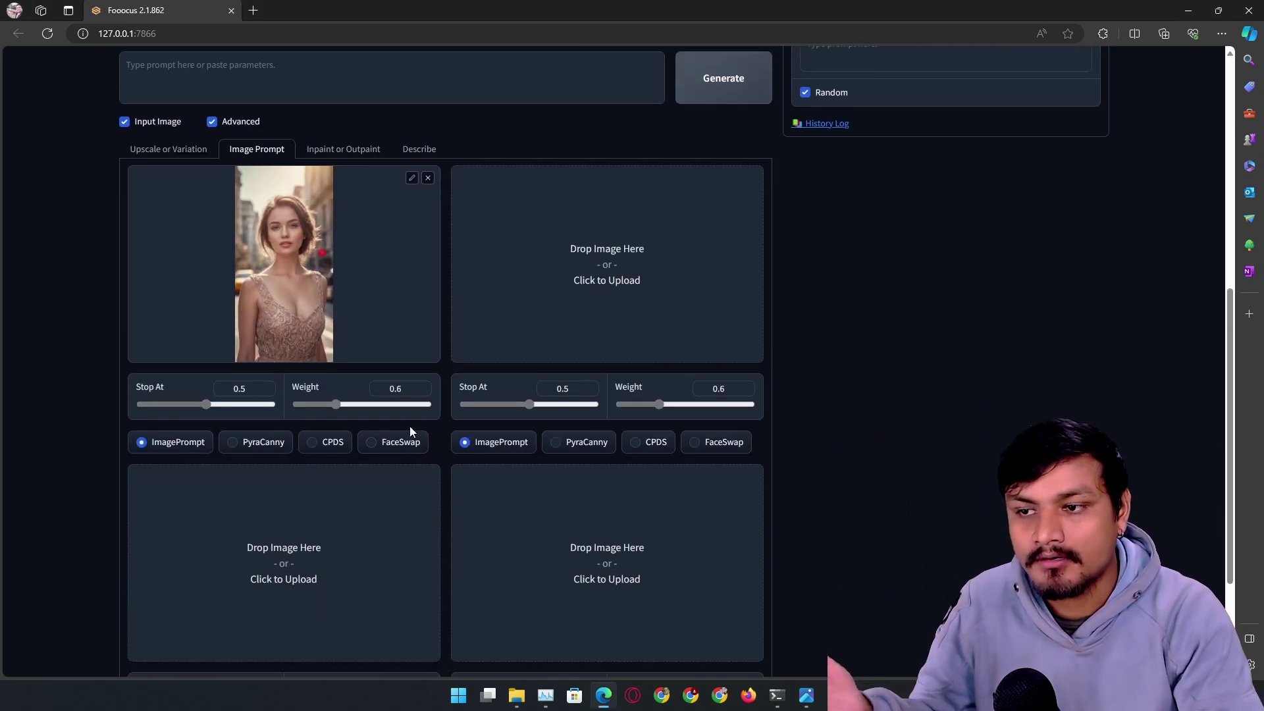
left_click(345, 150)
left_click(419, 195)
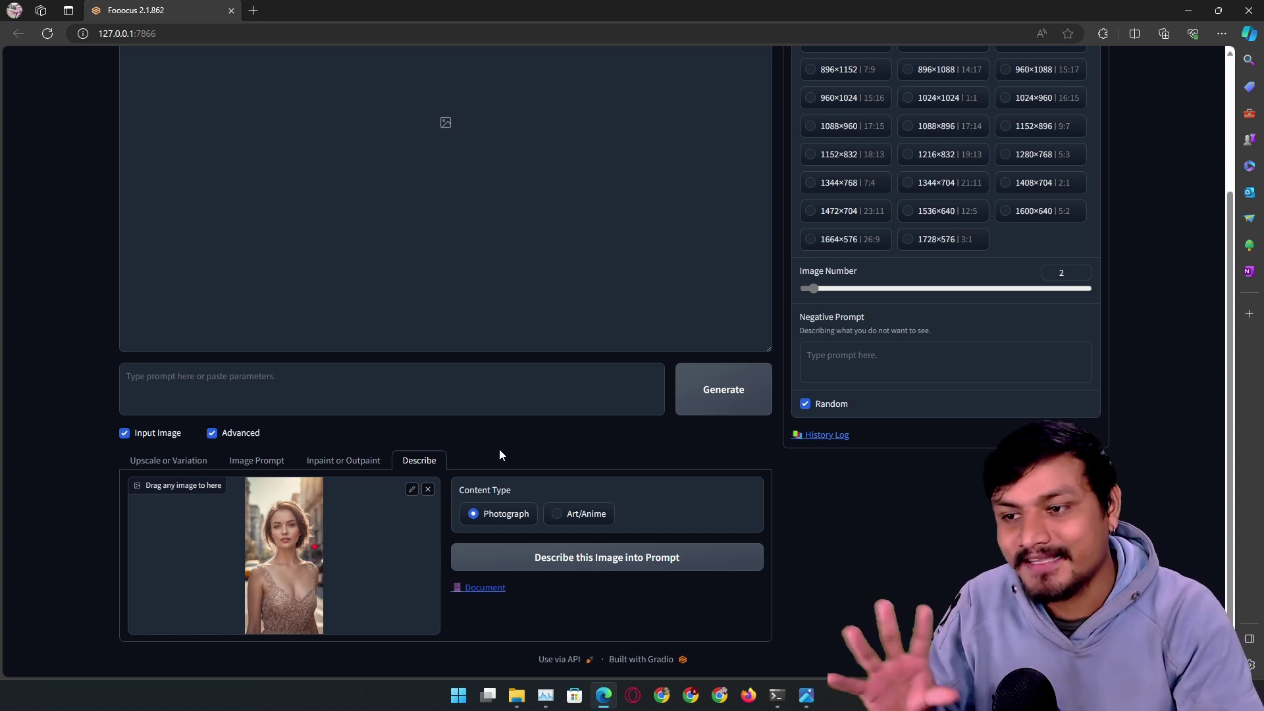
left_click(256, 460)
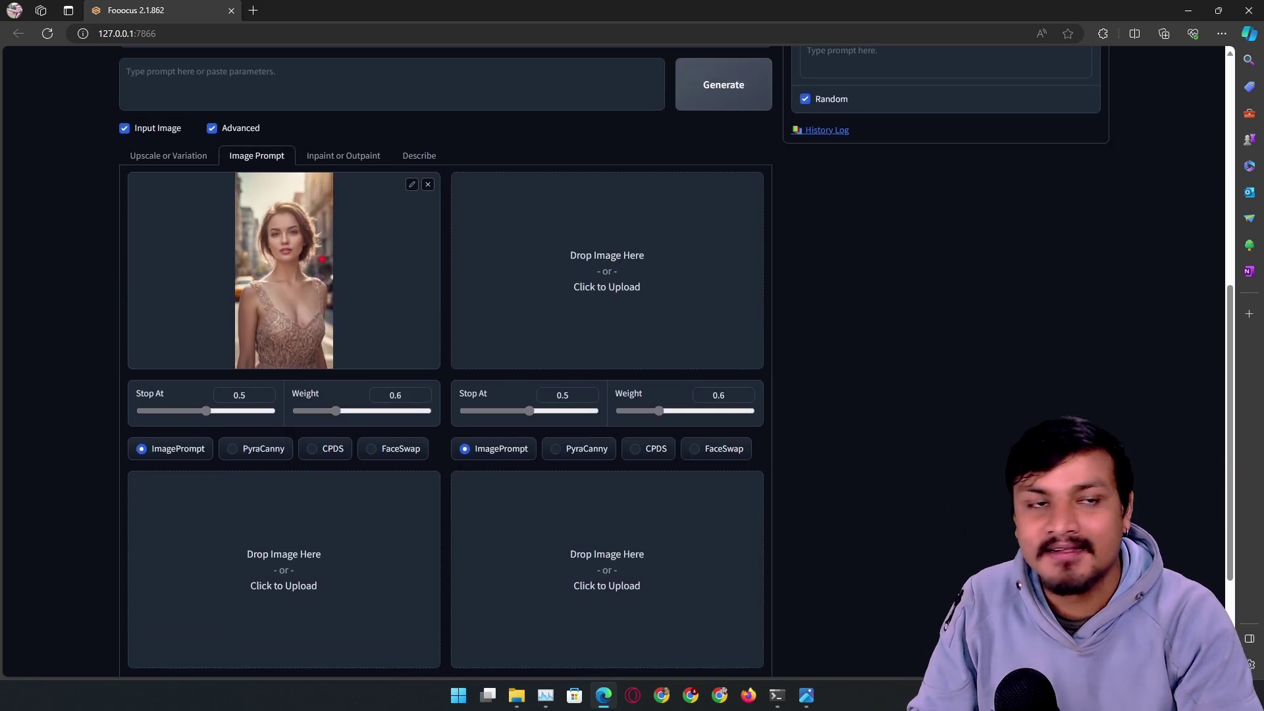
Step: Switch to Chrome and examine the YouTube page of "Fooocus Tutorial Part 4 - Tips for Inpaint/FaceSwap/Refiner & More" by Jump Into AI
key("alt+Tab")
left_click_drag(962, 257, 670, 6)
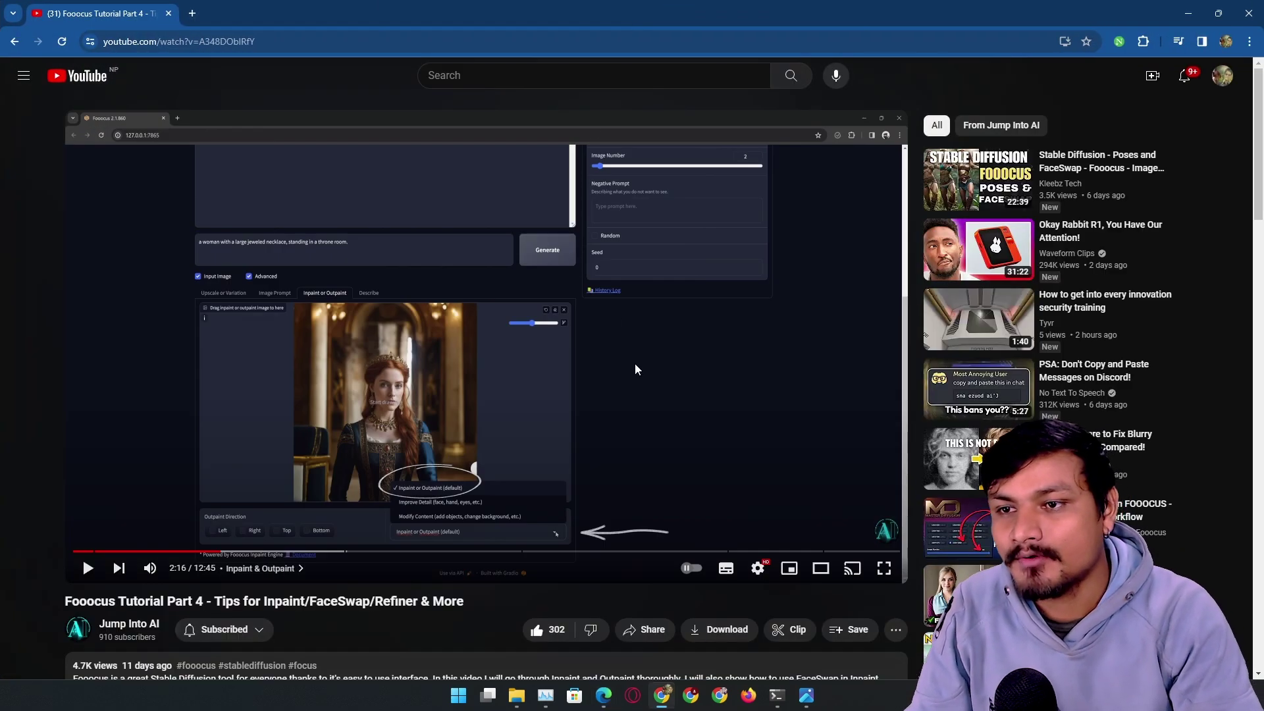
scroll(395, 455, "down", 2)
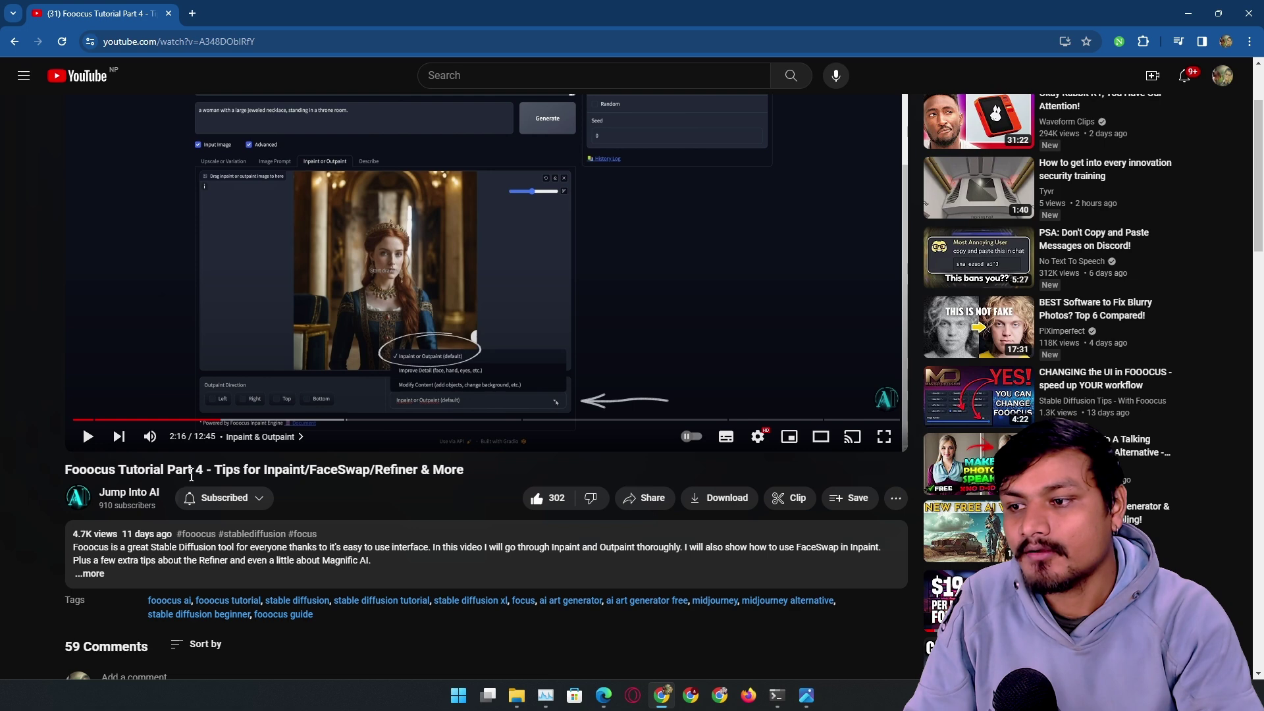
scroll(345, 477, "up", 2)
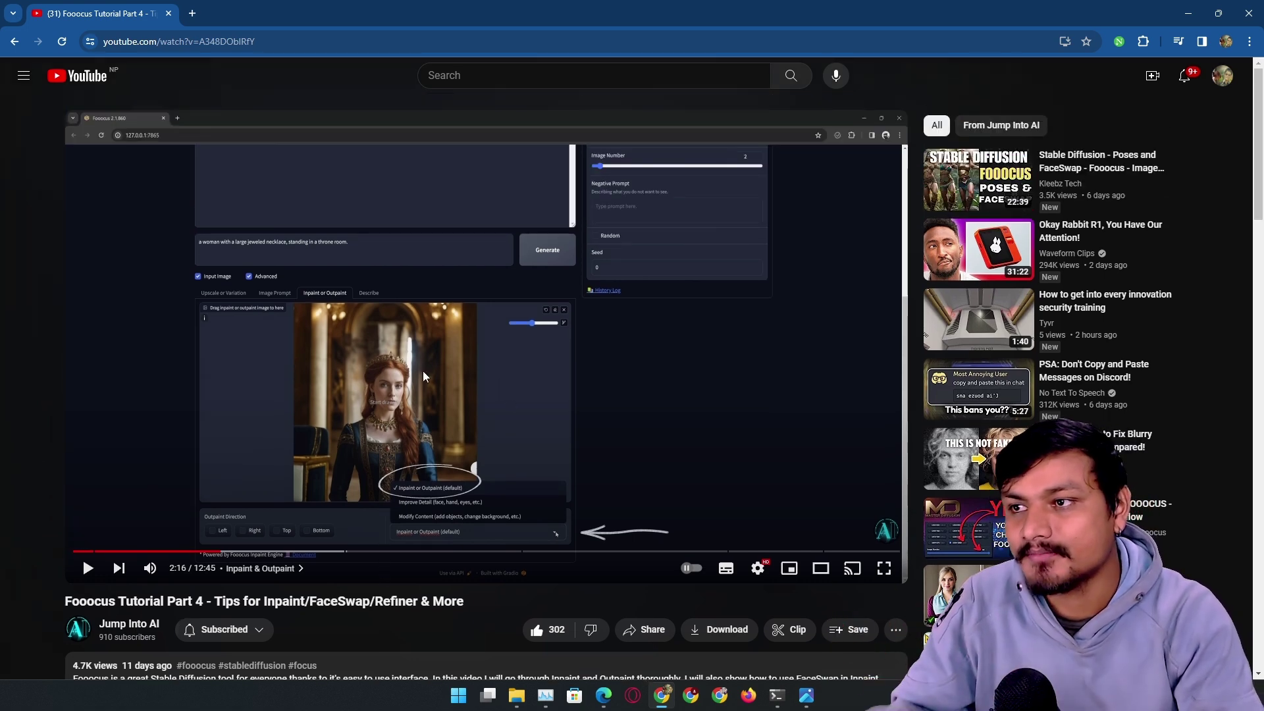
scroll(421, 366, "down", 3)
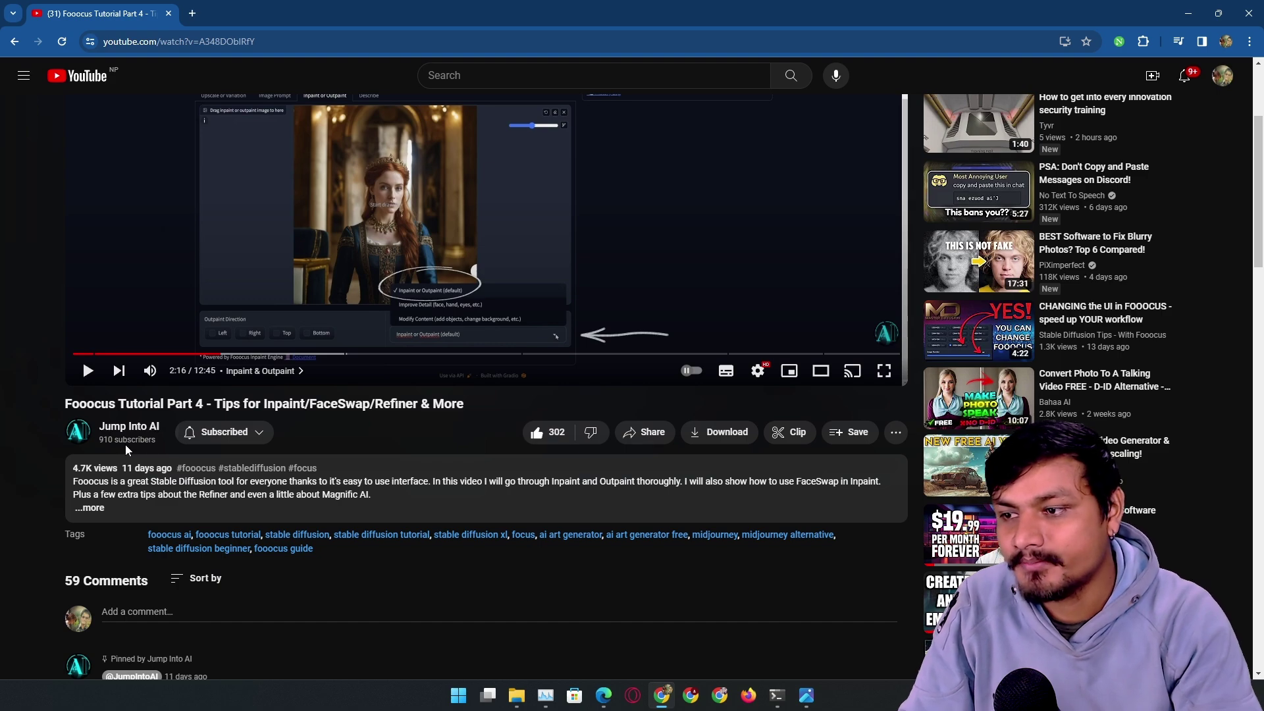
scroll(125, 444, "up", 3)
scroll(306, 469, "down", 2)
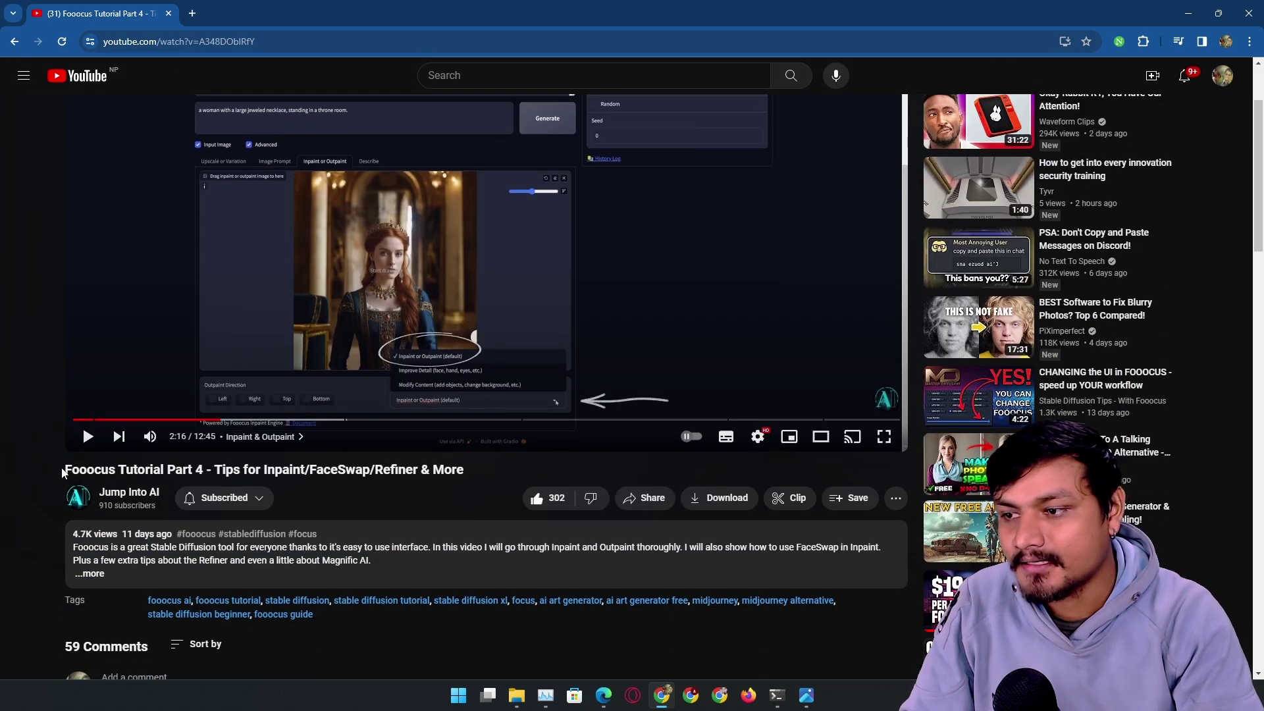
scroll(468, 484, "up", 2)
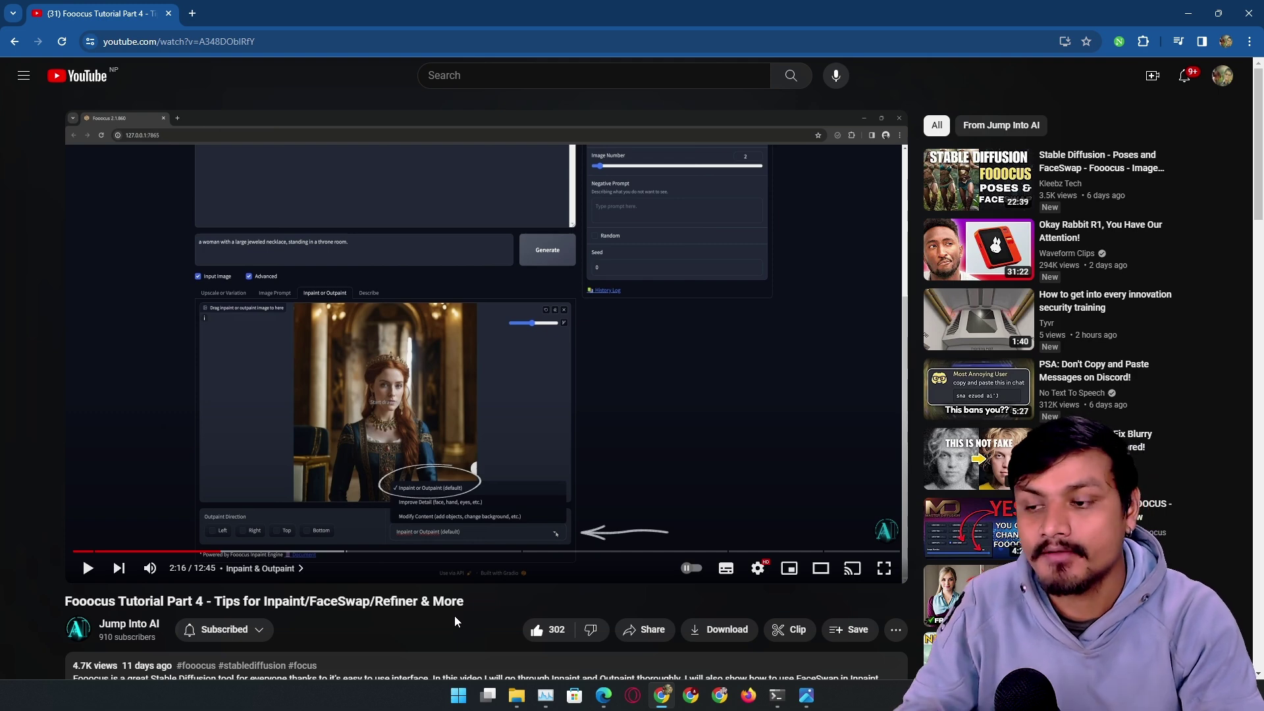
scroll(454, 615, "down", 1)
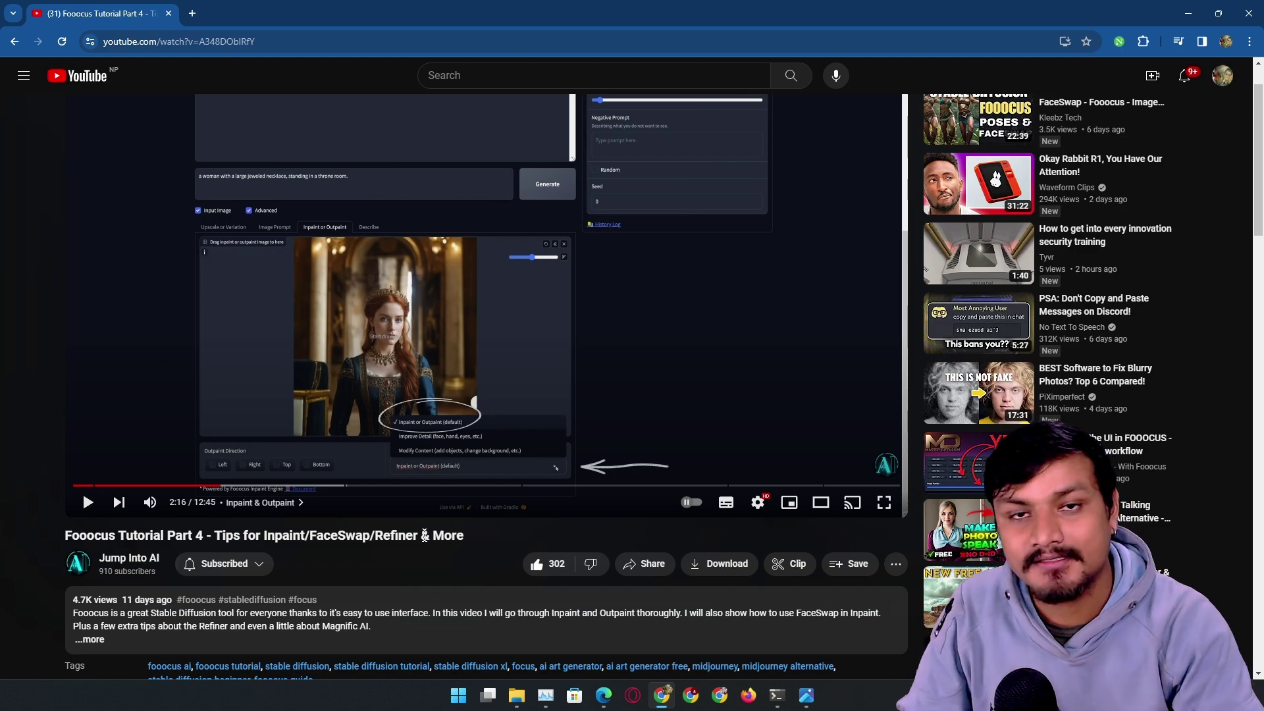
scroll(442, 537, "down", 3)
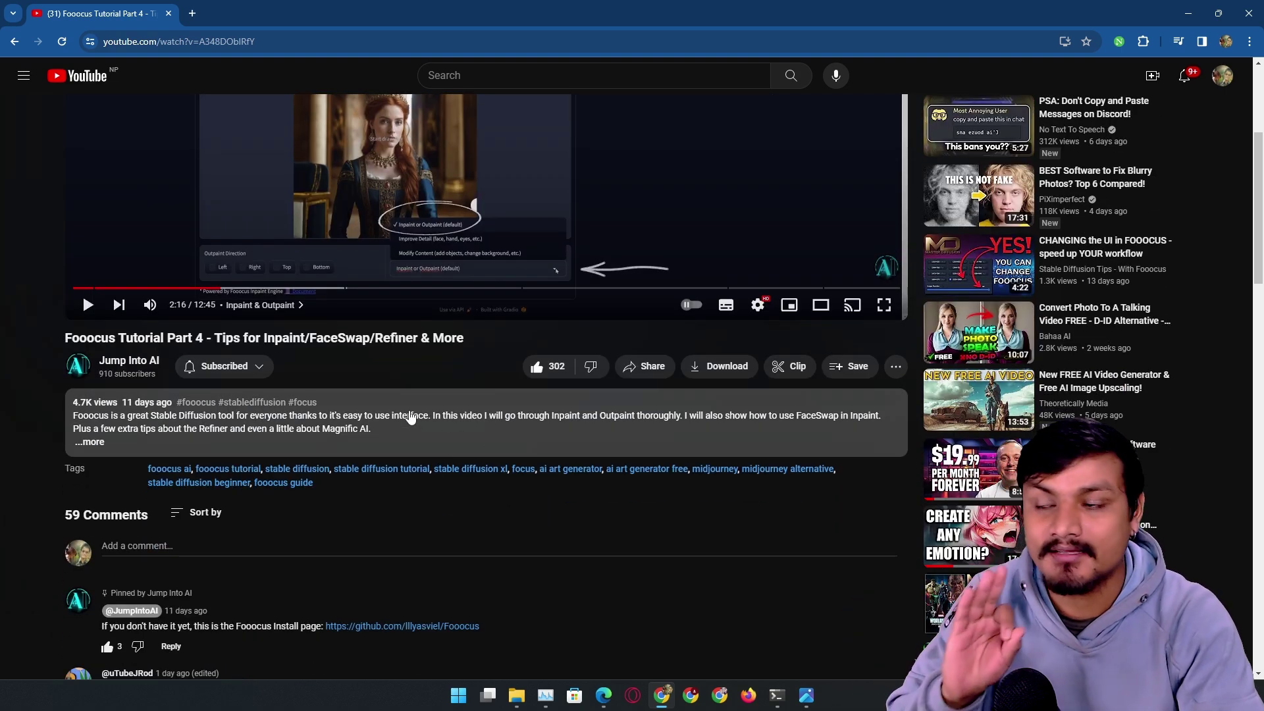